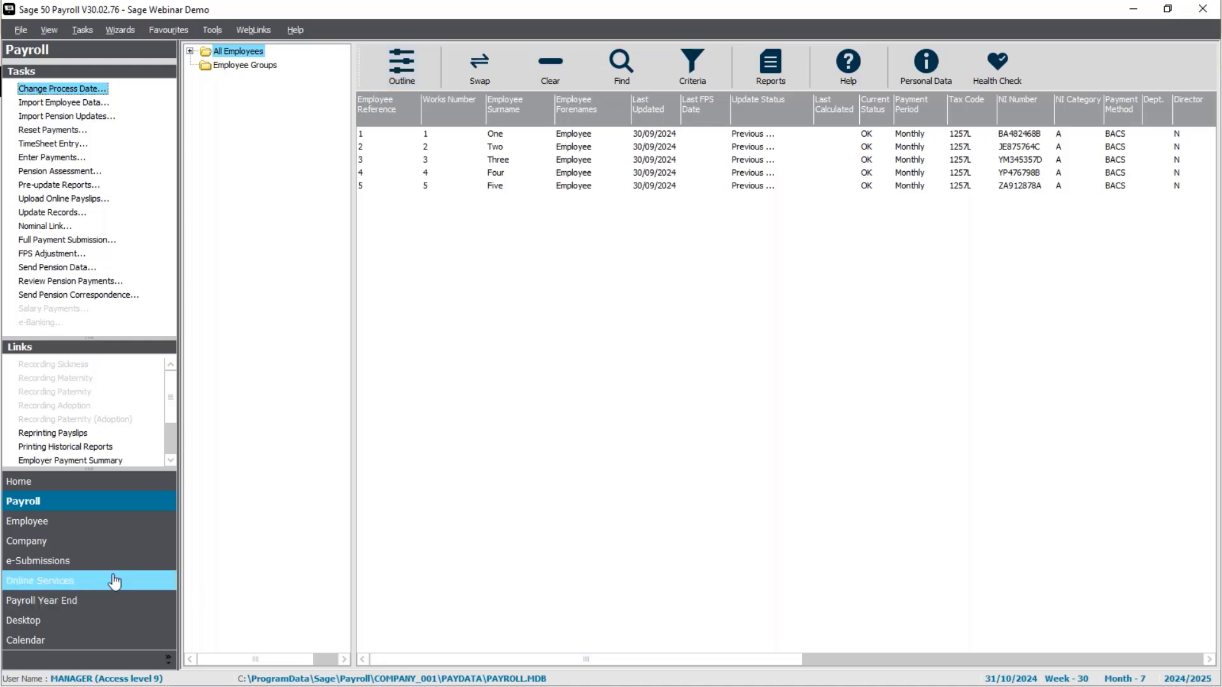
Step: Open the company's Online Services settings and view the payroll users' access rights and the new-user entry without saving
{"action": "left_click", "coordinate": [86, 548]}
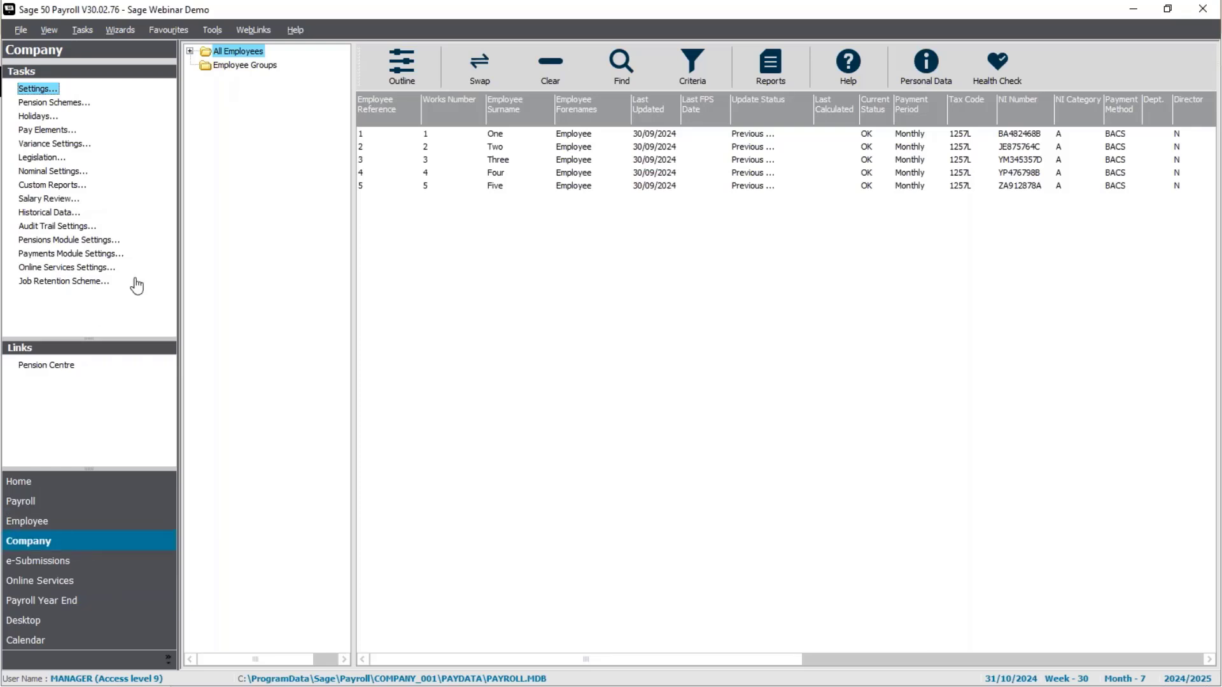
{"action": "left_click", "coordinate": [60, 267]}
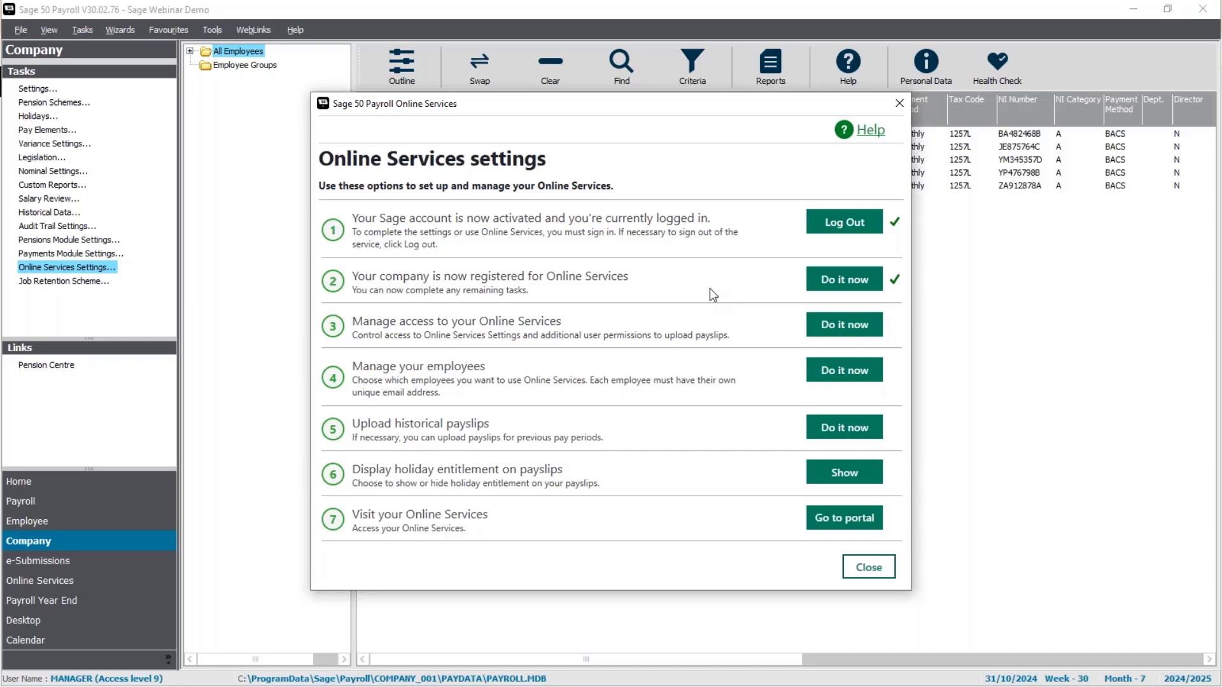
{"action": "left_click", "coordinate": [827, 333]}
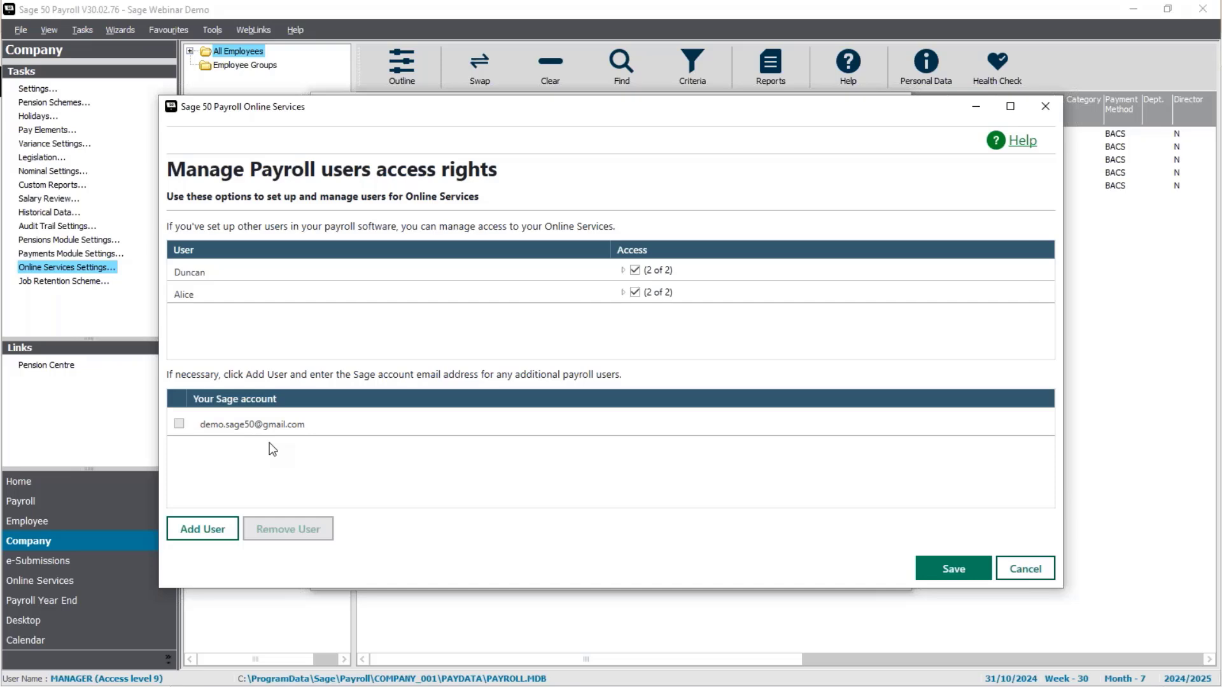
{"action": "left_click", "coordinate": [204, 529]}
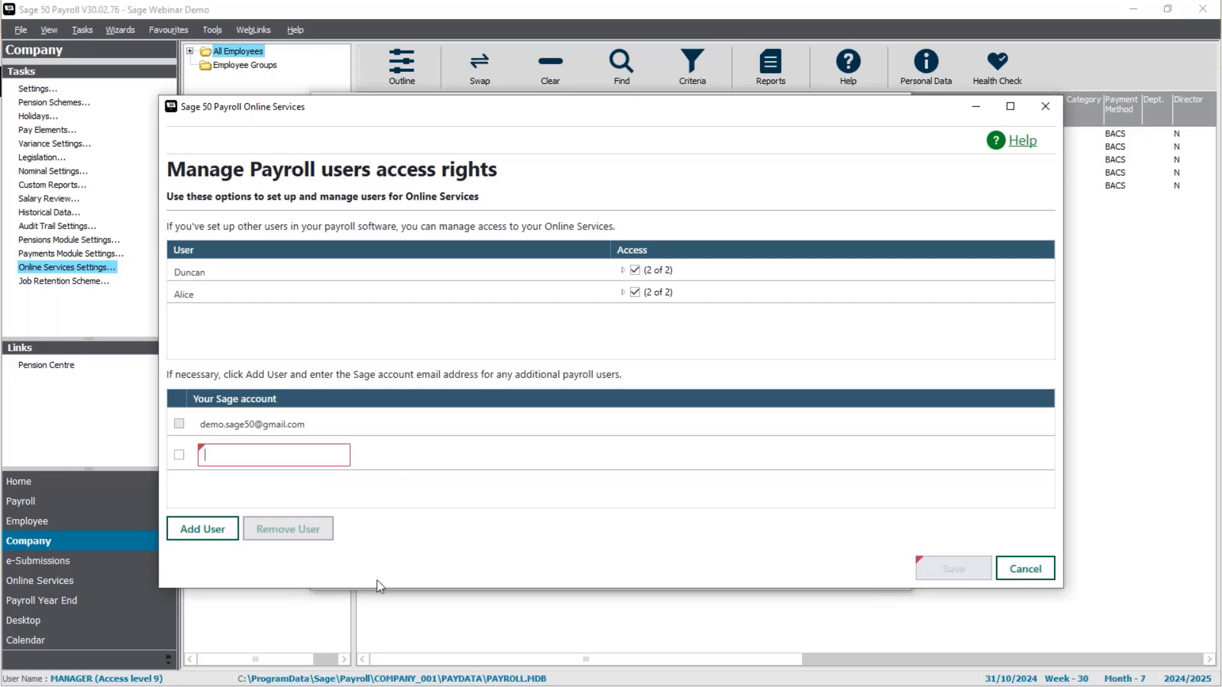
{"action": "left_click", "coordinate": [1039, 582]}
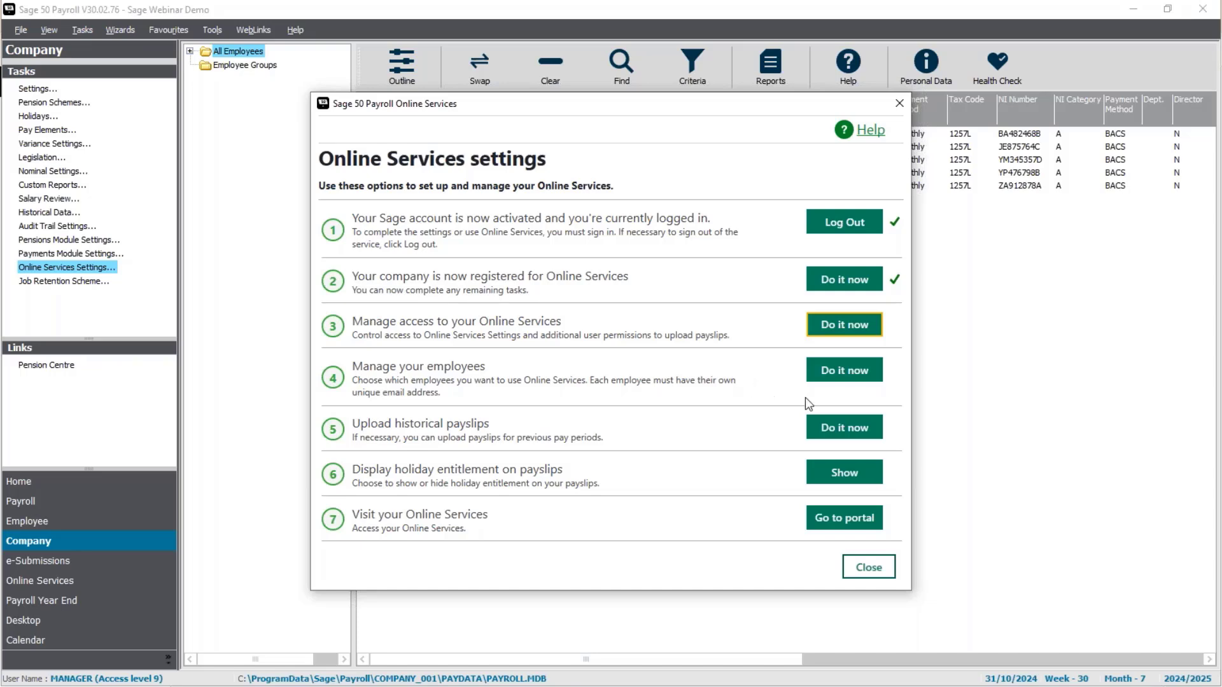
Step: Review the employees enabled for Online Services and the email address structure options, and save the employee list
{"action": "left_click", "coordinate": [839, 376]}
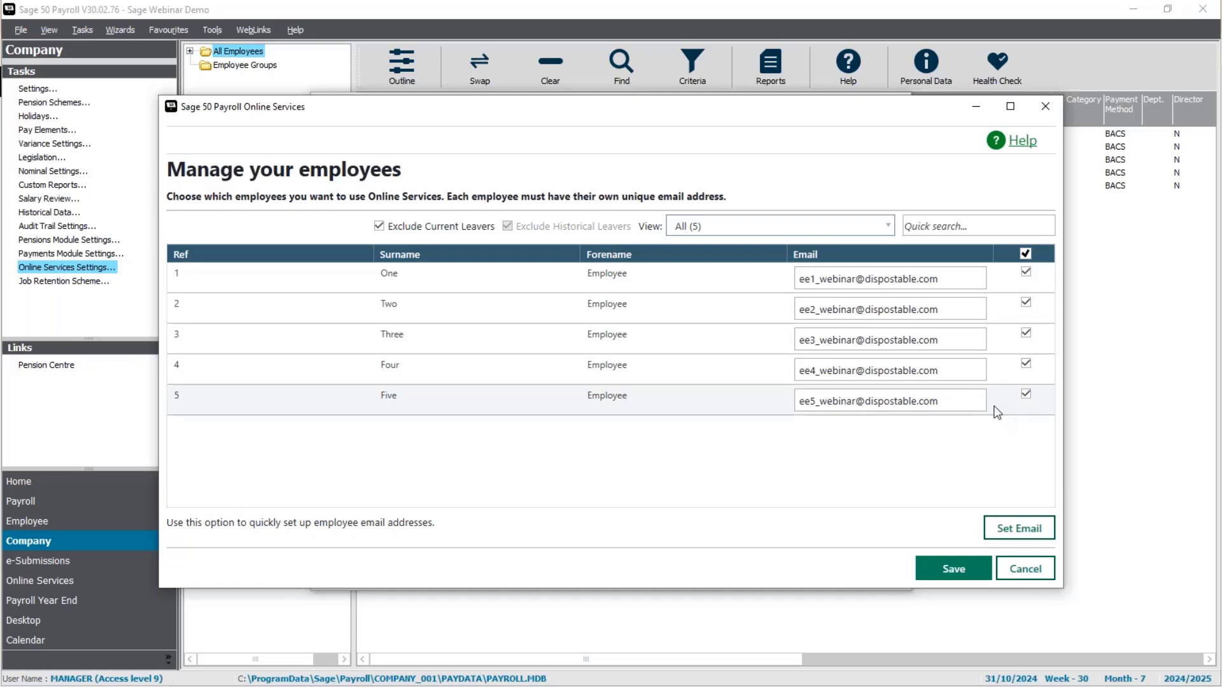
{"action": "left_click", "coordinate": [1020, 539]}
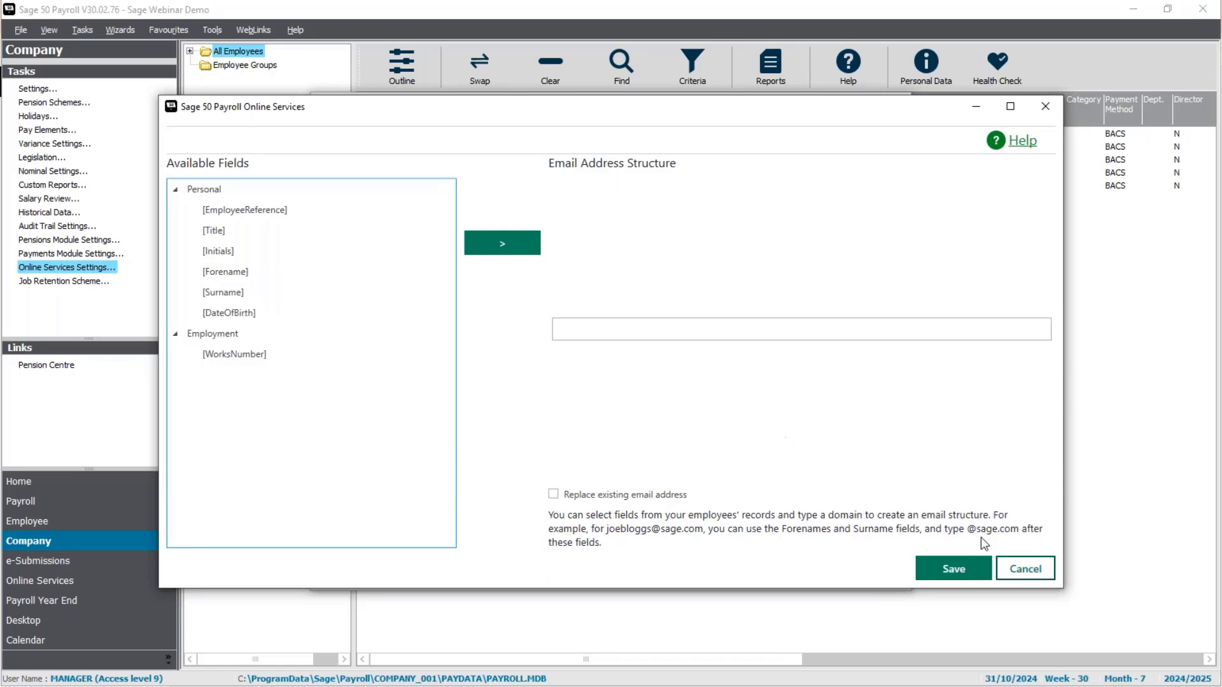
{"action": "left_click", "coordinate": [1025, 568]}
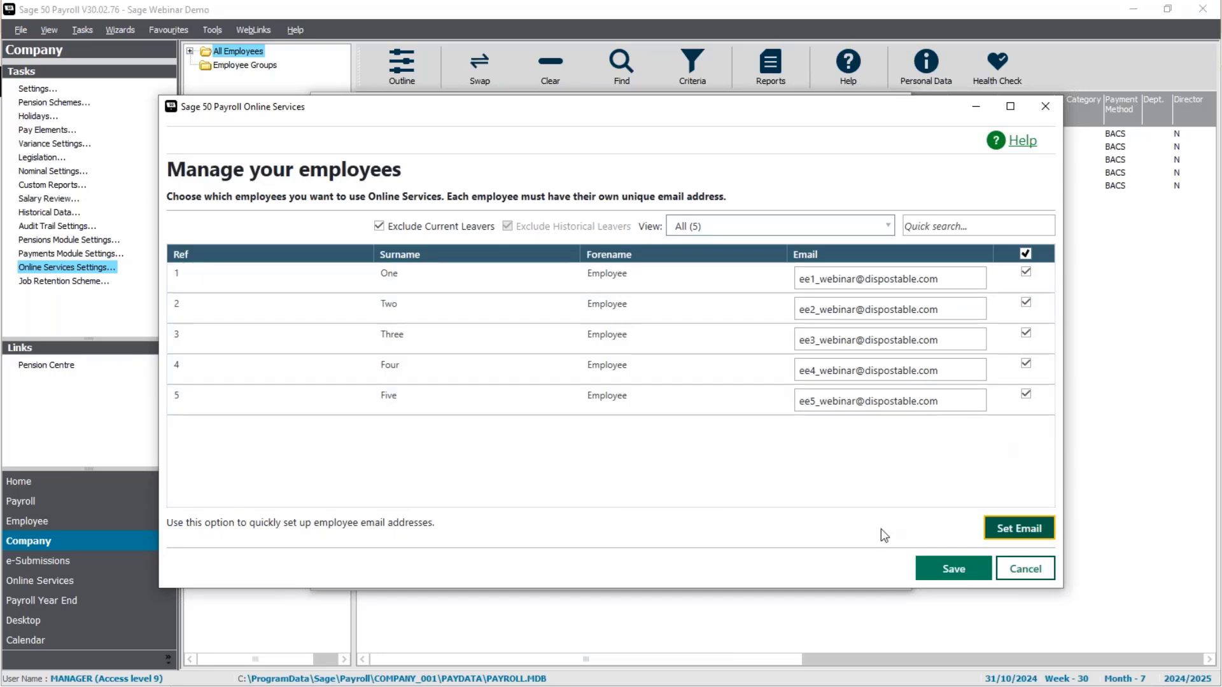
{"action": "left_click", "coordinate": [954, 569]}
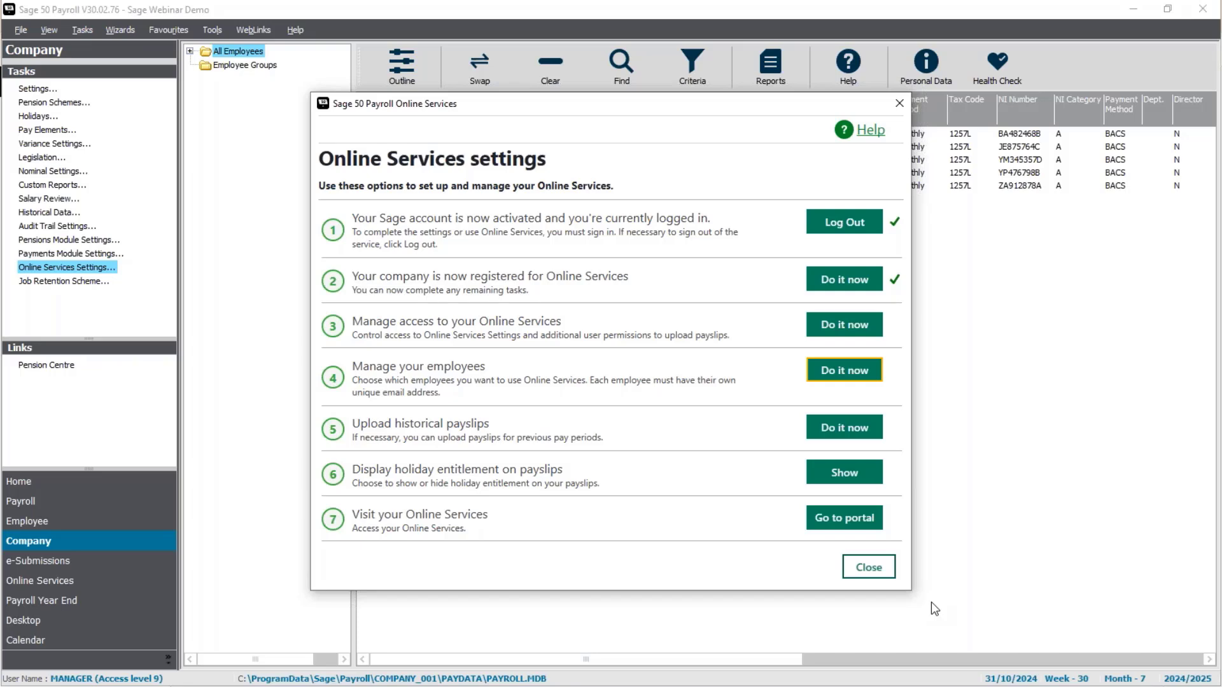
Step: Start a historical payslip upload for the period from 01/04/2024 to 30/09/2024
{"action": "left_click", "coordinate": [858, 438]}
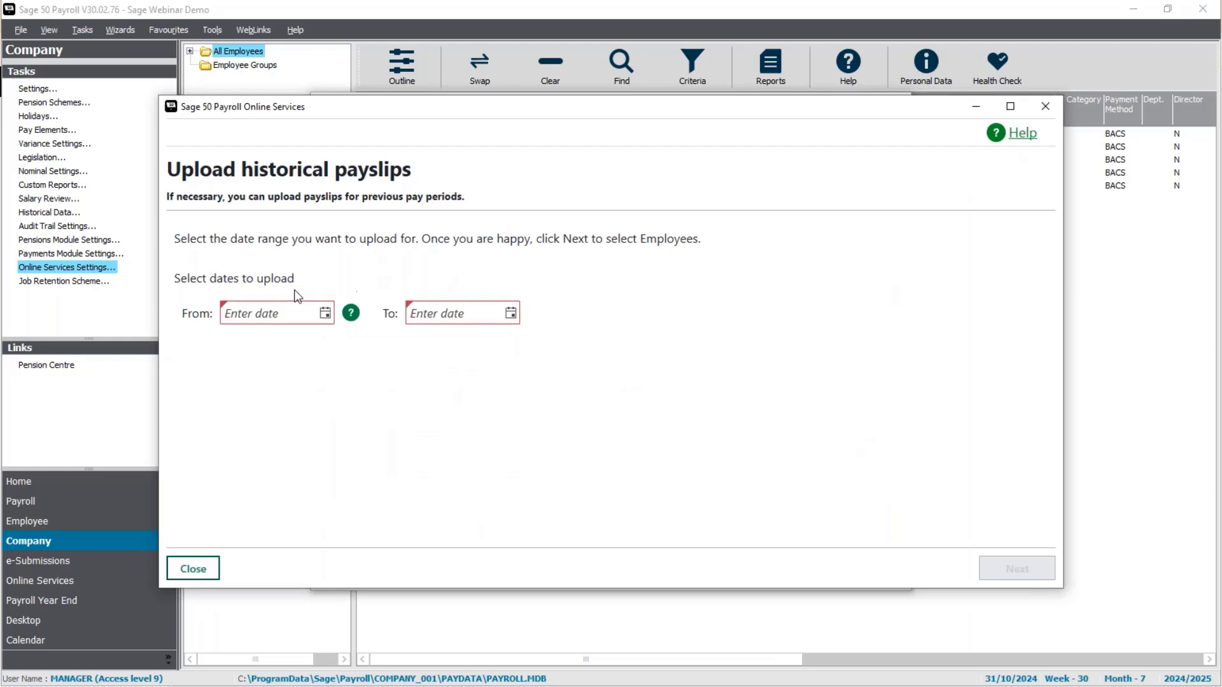
{"action": "left_click", "coordinate": [268, 313]}
{"action": "type", "text": "01/04/2024"}
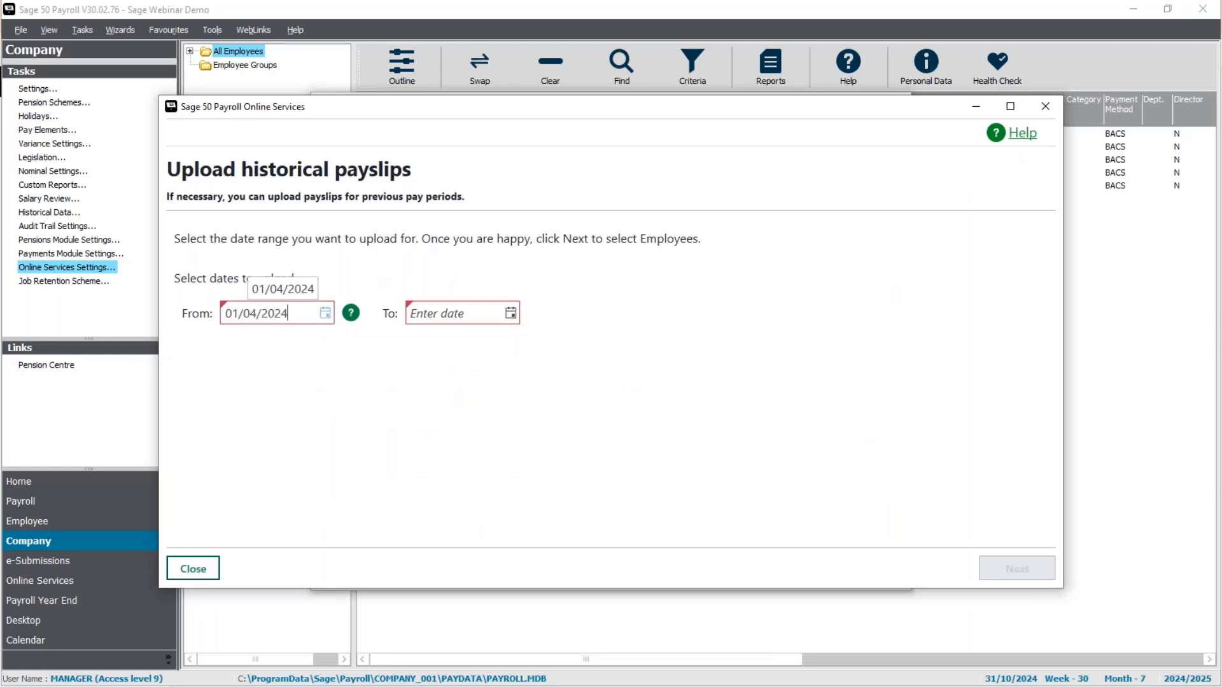
{"action": "key", "text": "Tab"}
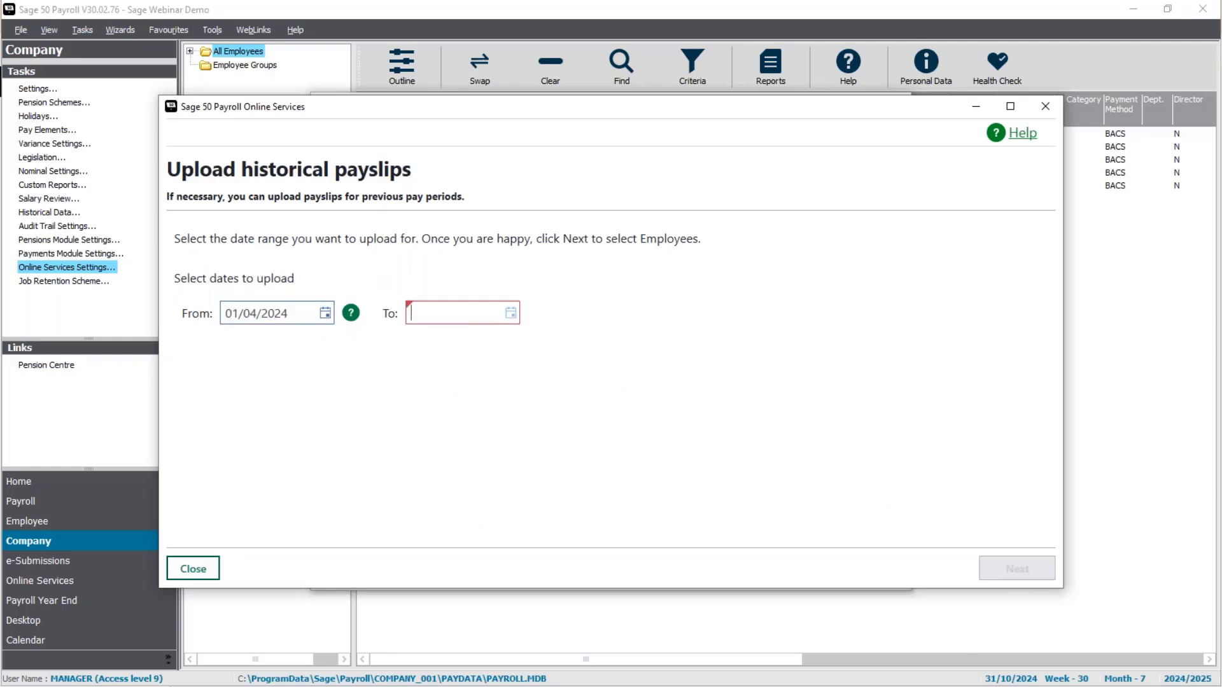
{"action": "type", "text": "30/09/2024"}
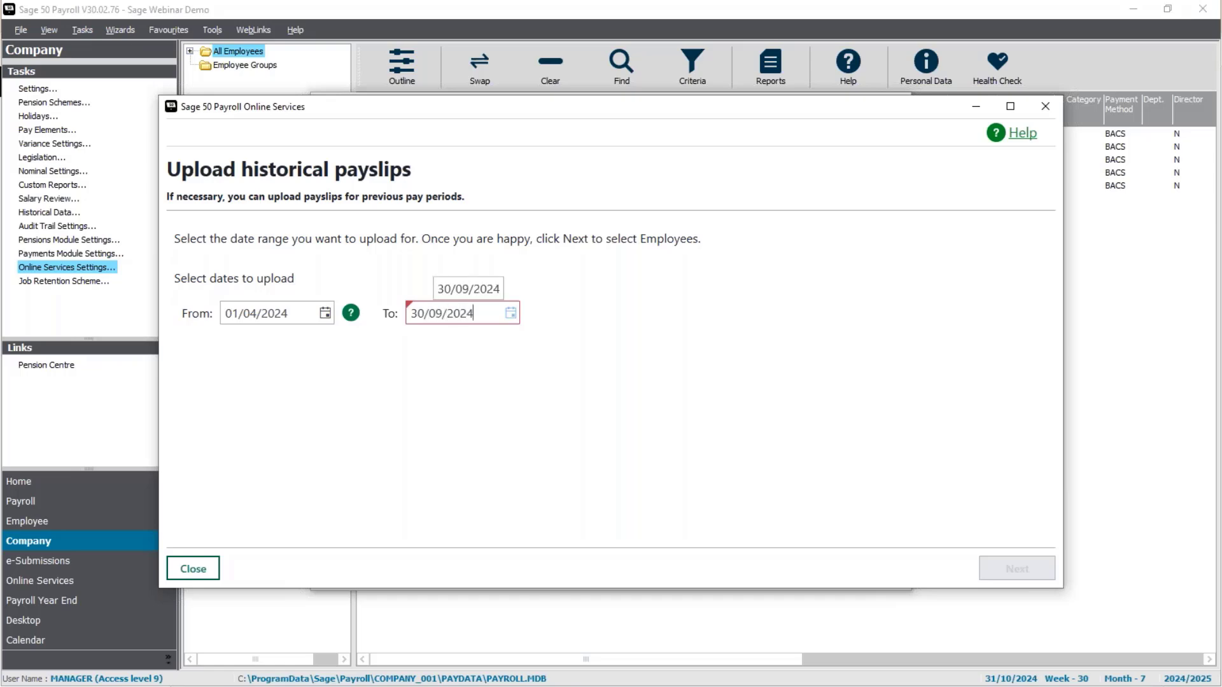
{"action": "key", "text": "Tab"}
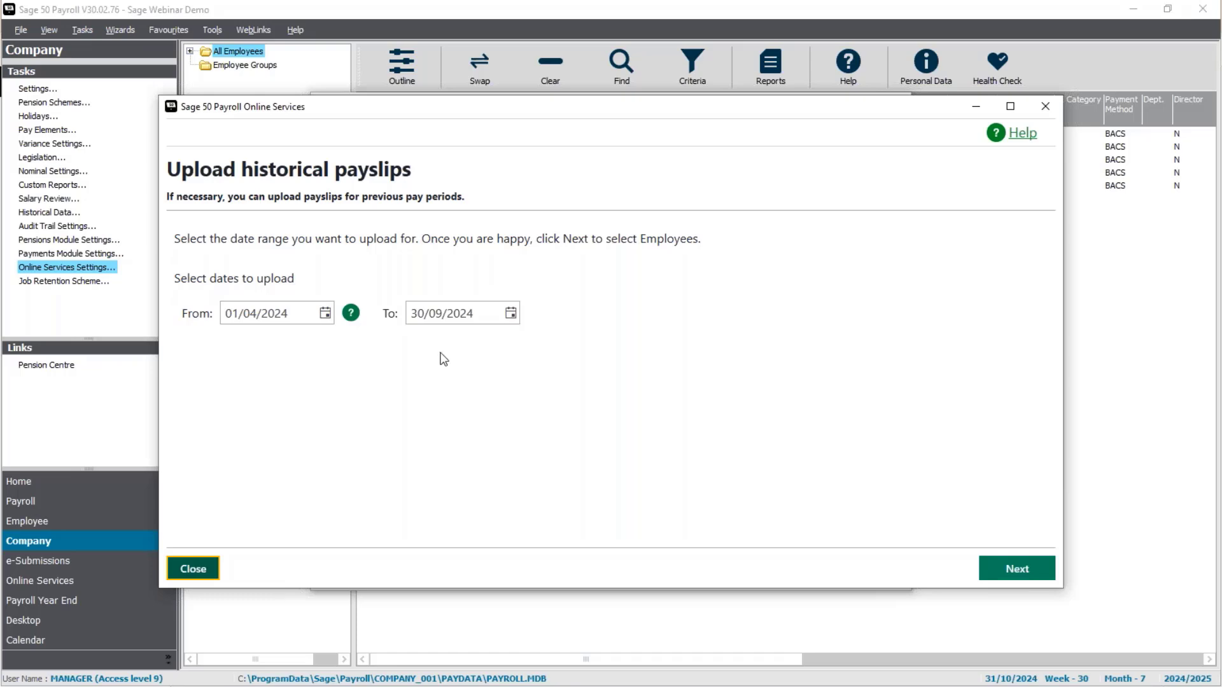
{"action": "left_click", "coordinate": [1018, 568]}
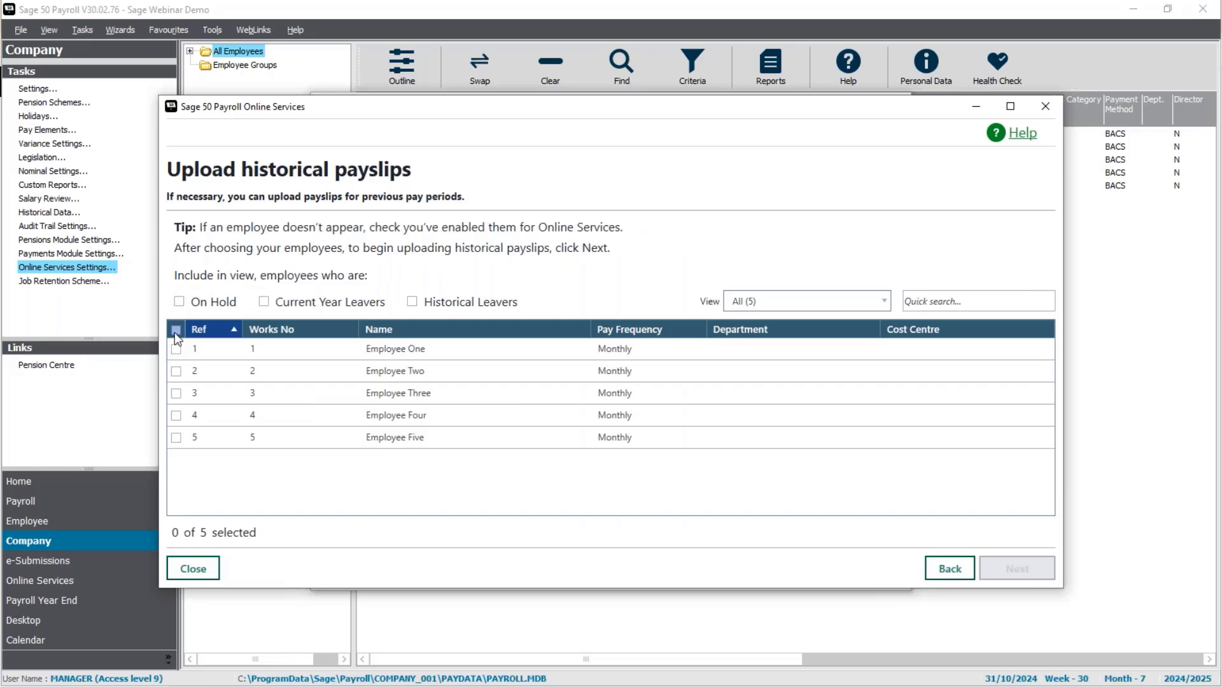
Step: Include all employees in the historical upload, view its summary, and close the upload and Online Services settings without publishing
{"action": "left_click", "coordinate": [176, 330]}
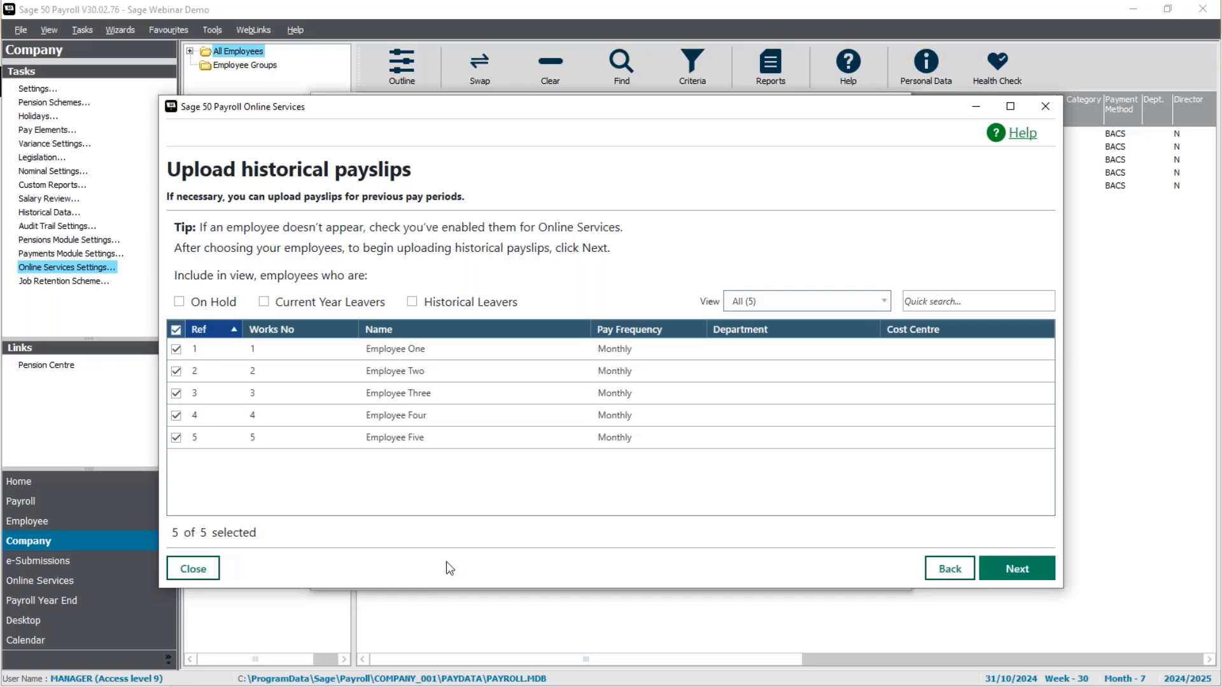
{"action": "left_click", "coordinate": [1044, 580]}
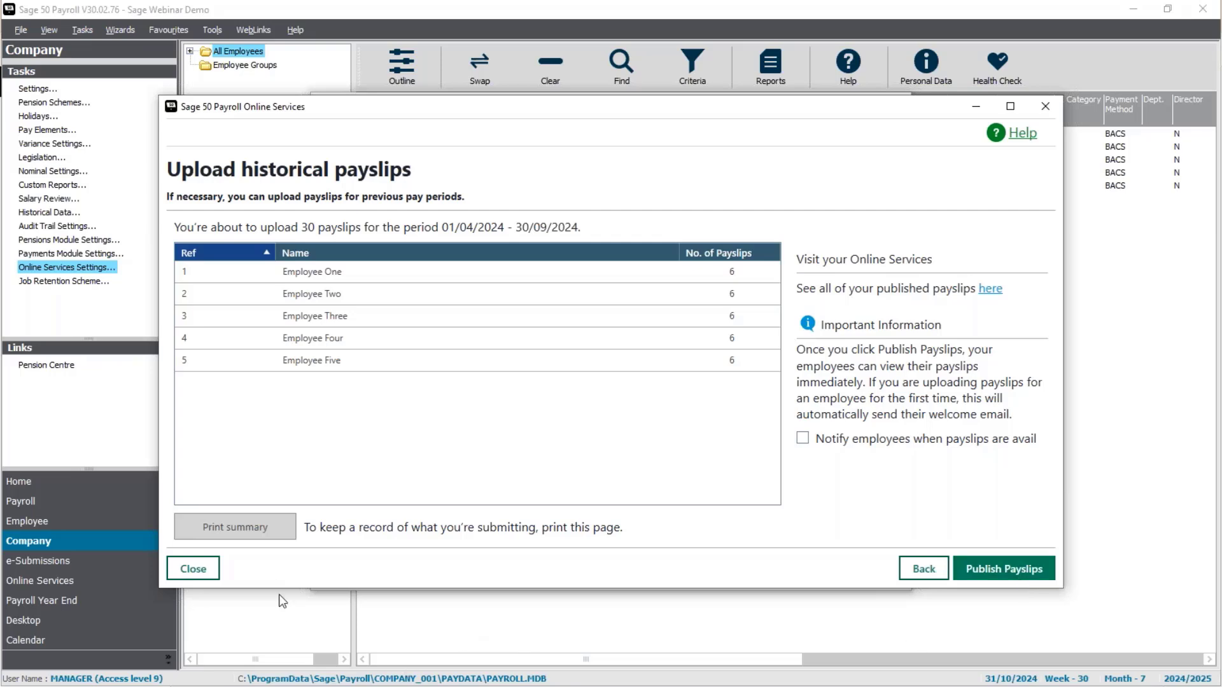
{"action": "left_click", "coordinate": [183, 577]}
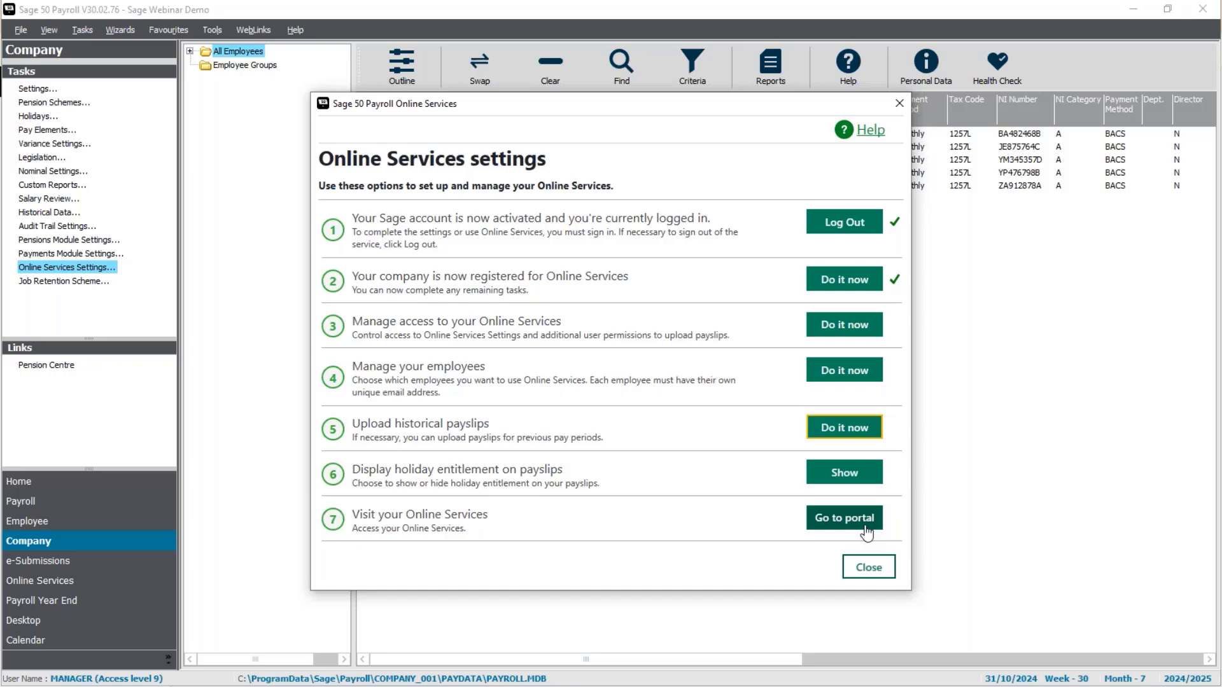
{"action": "left_click", "coordinate": [878, 577]}
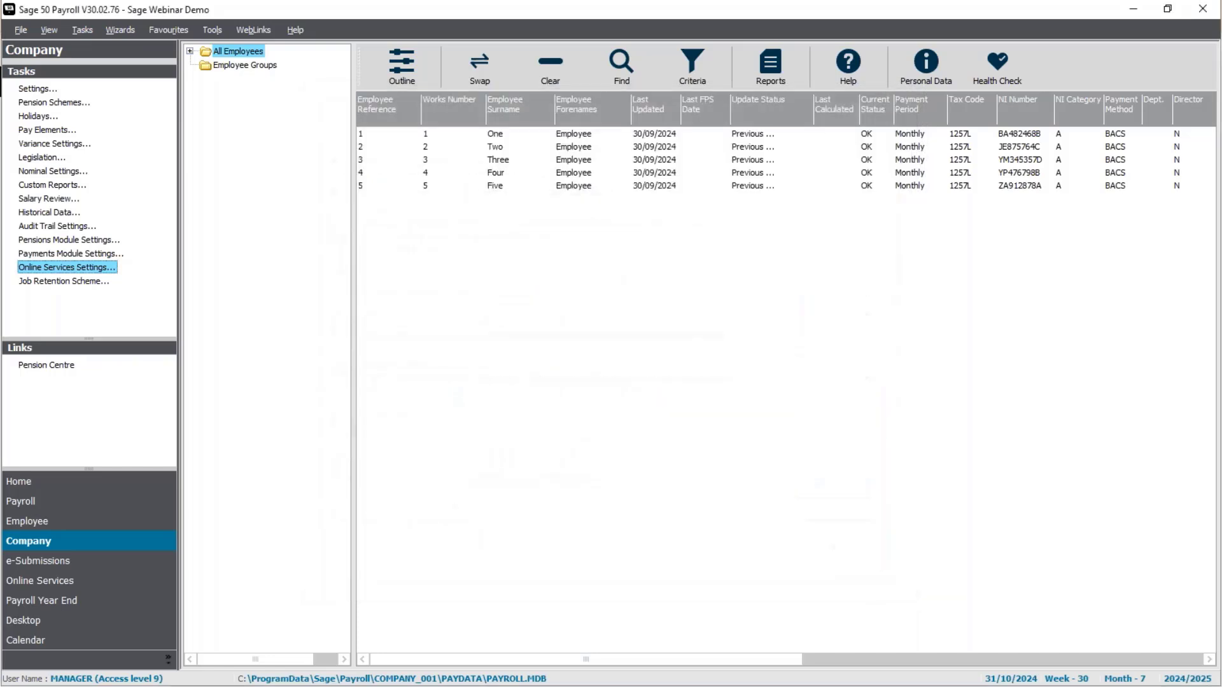
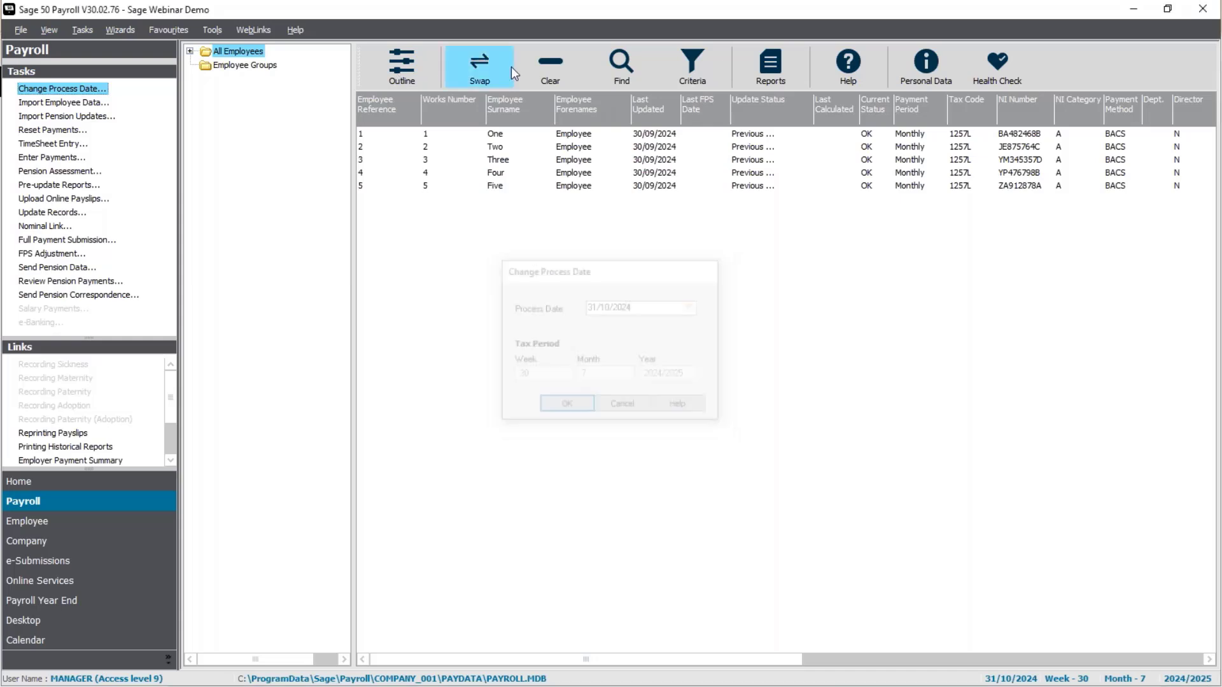
Step: Upload the current period's online payslips for all employees, scheduled to publish on 30/10/2024
{"action": "left_click", "coordinate": [477, 68]}
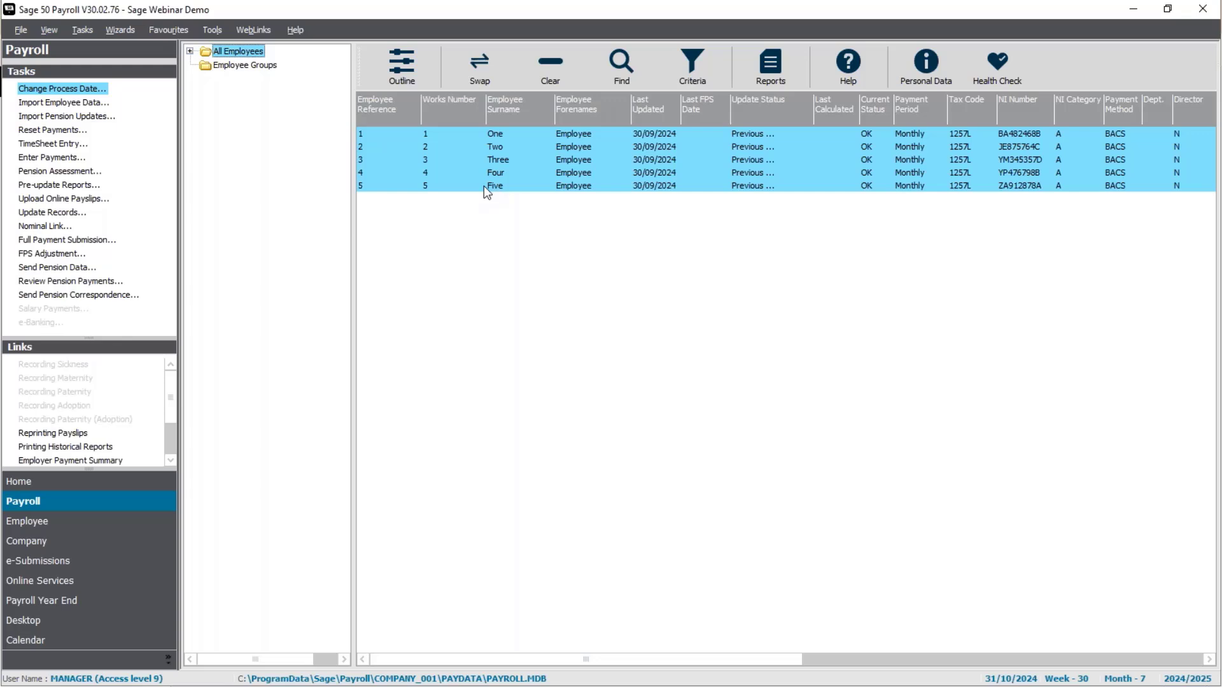
{"action": "left_click", "coordinate": [67, 200]}
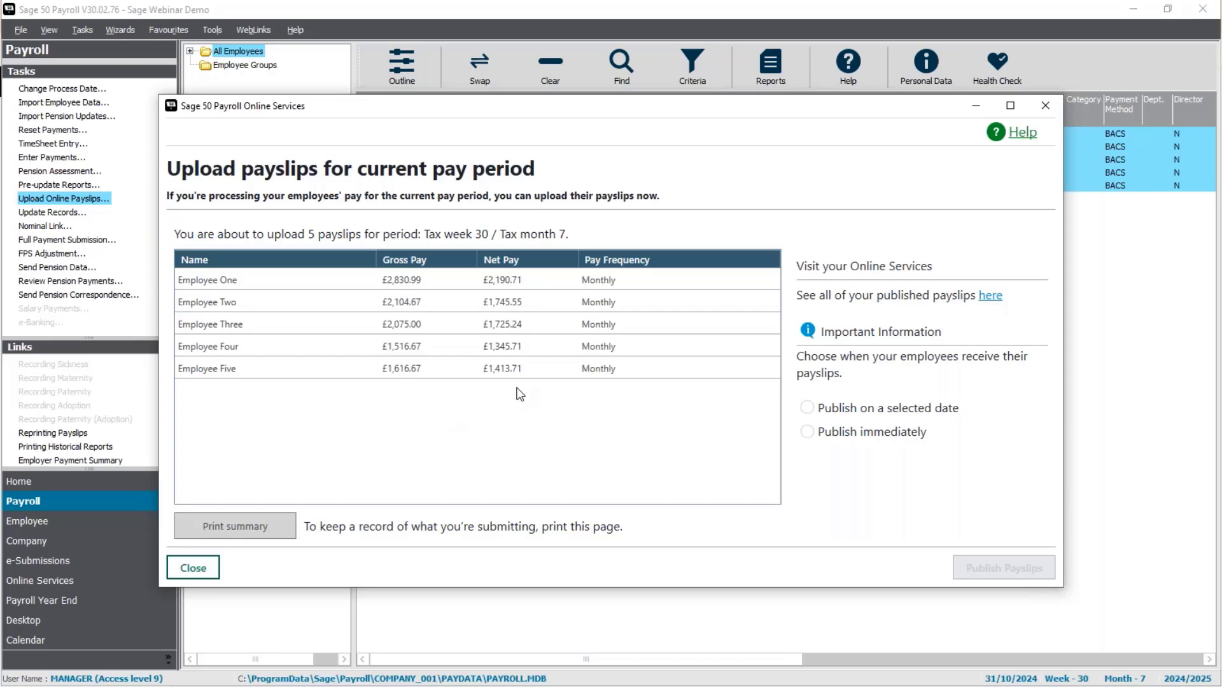
{"action": "left_click", "coordinate": [807, 409]}
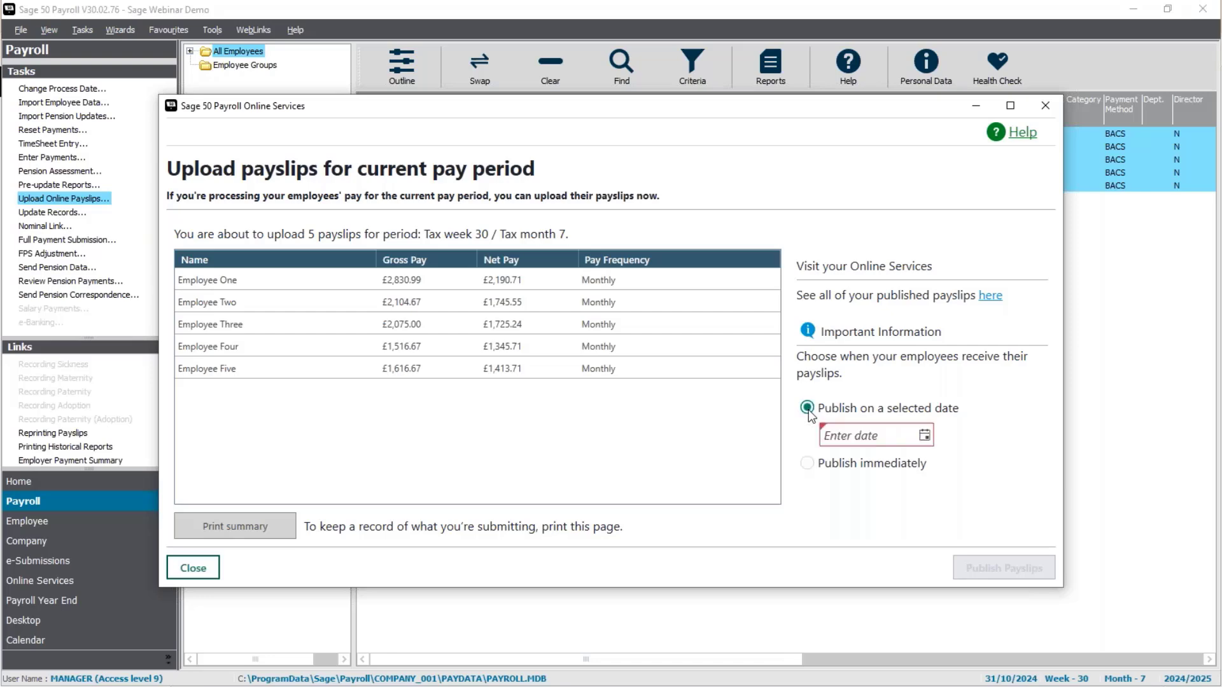
{"action": "left_click", "coordinate": [924, 437]}
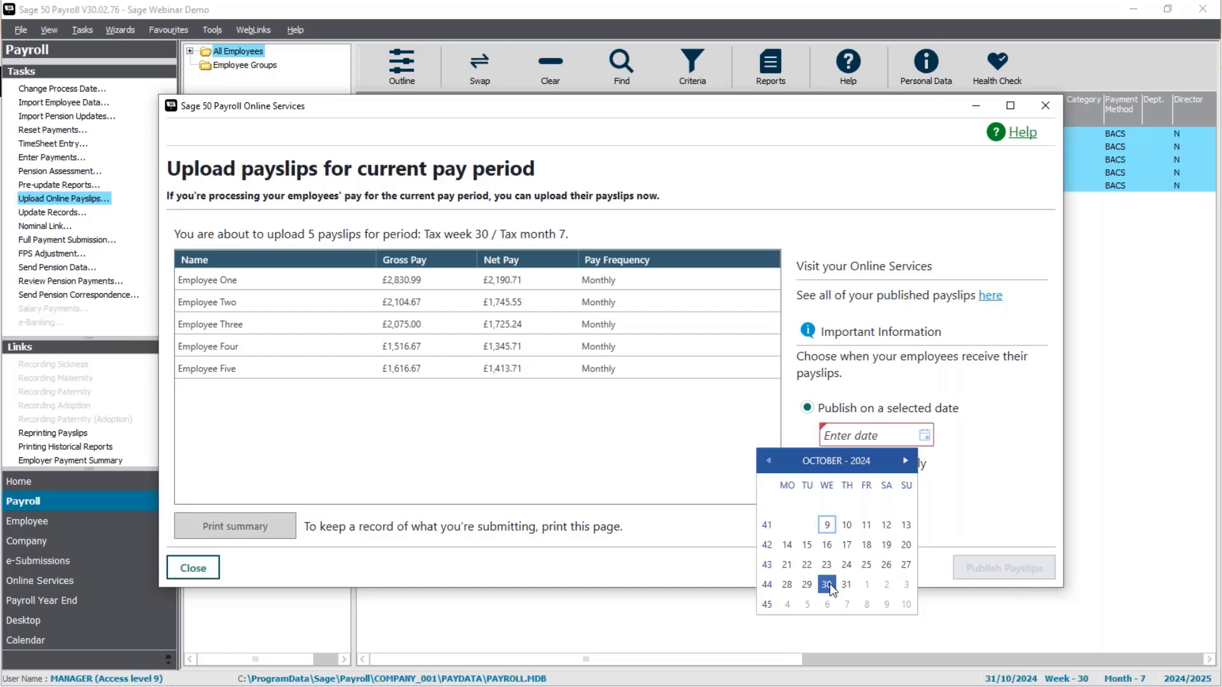
{"action": "left_click", "coordinate": [830, 584]}
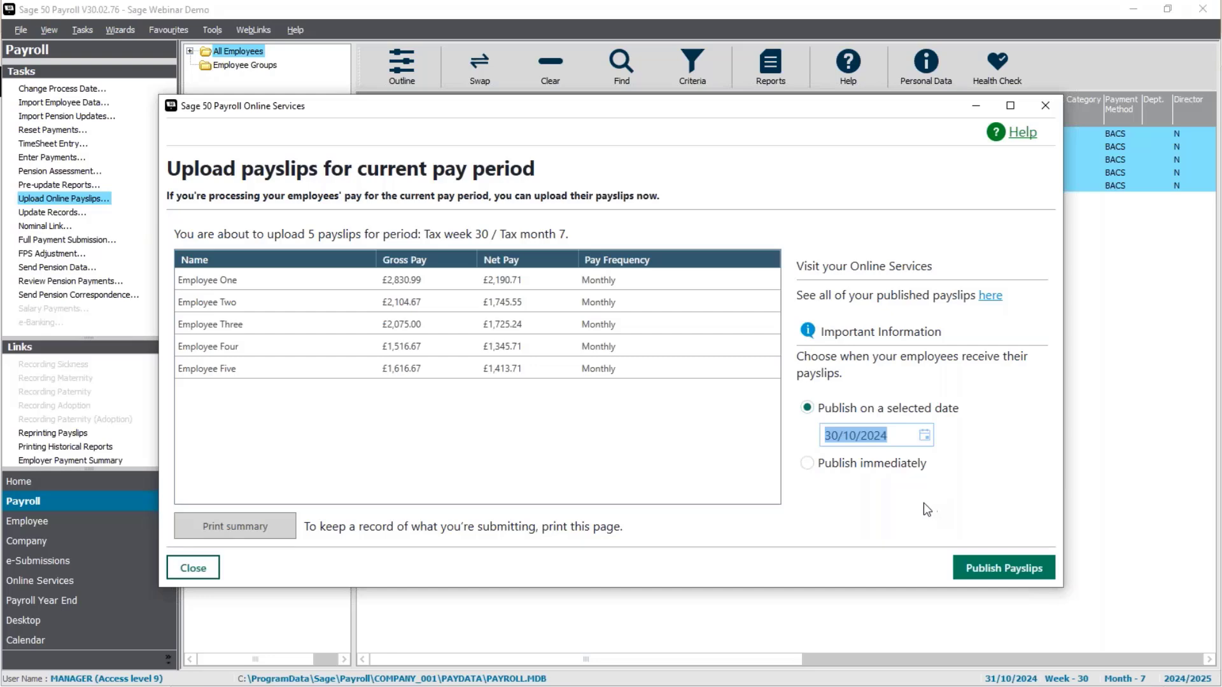
{"action": "left_click", "coordinate": [987, 571]}
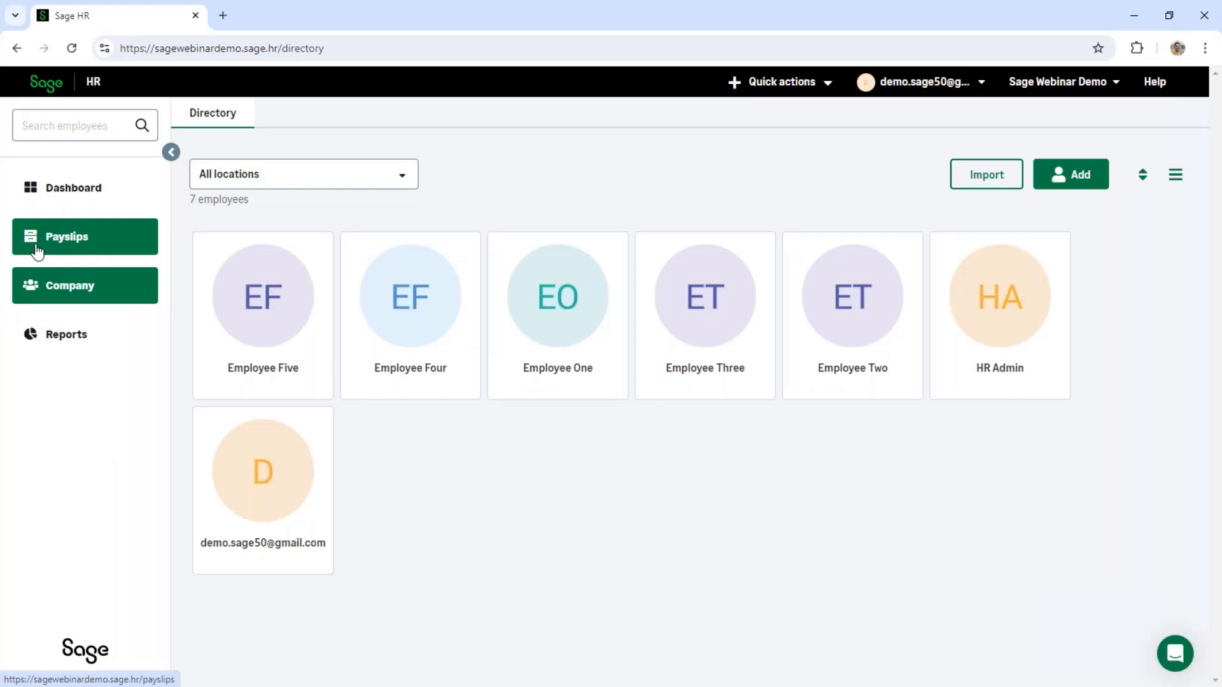
Step: In the Sage HR portal, open the payslips list and examine Employee One's full payslip dated 31/10/2024
{"action": "left_click", "coordinate": [77, 254]}
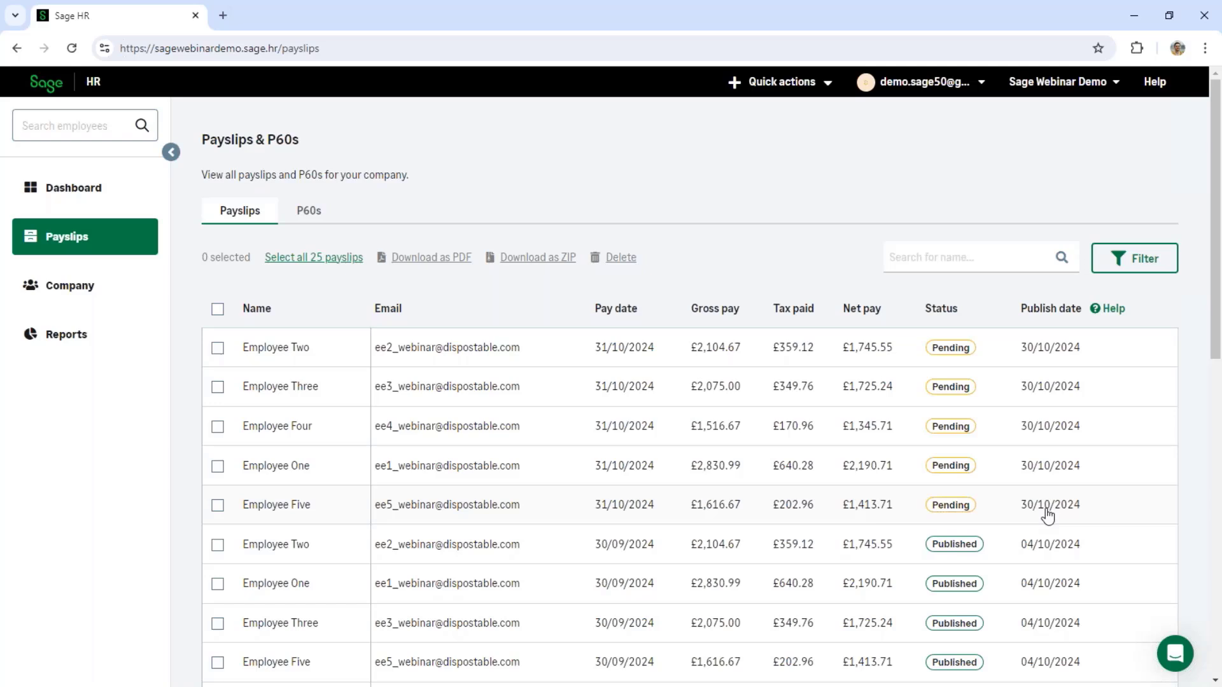
{"action": "left_click", "coordinate": [448, 470]}
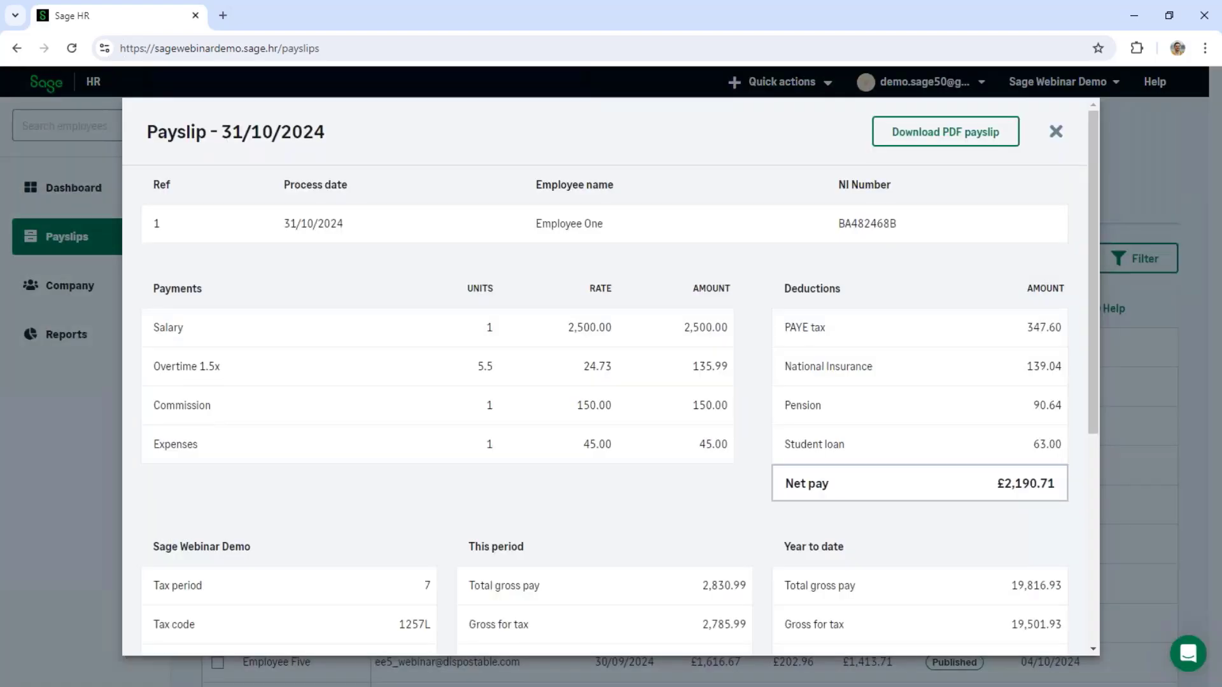
{"action": "scroll", "coordinate": [448, 470], "scroll_direction": "down", "scroll_amount": 5}
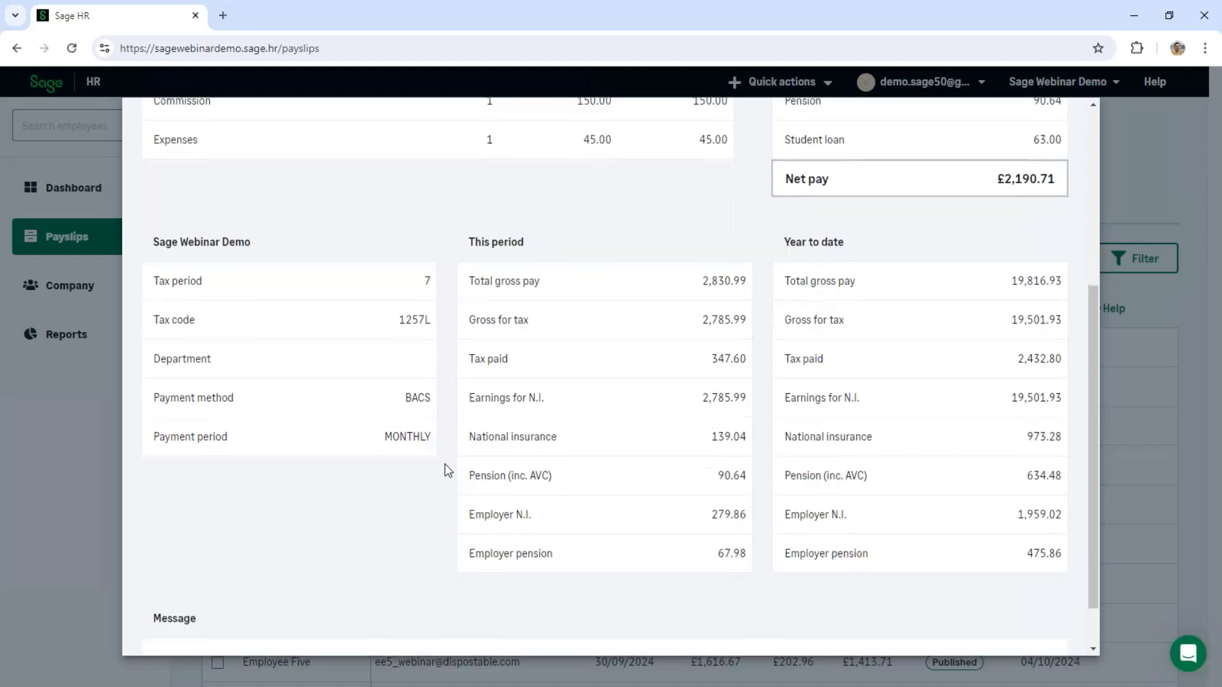
{"action": "scroll", "coordinate": [448, 470], "scroll_direction": "up", "scroll_amount": 5}
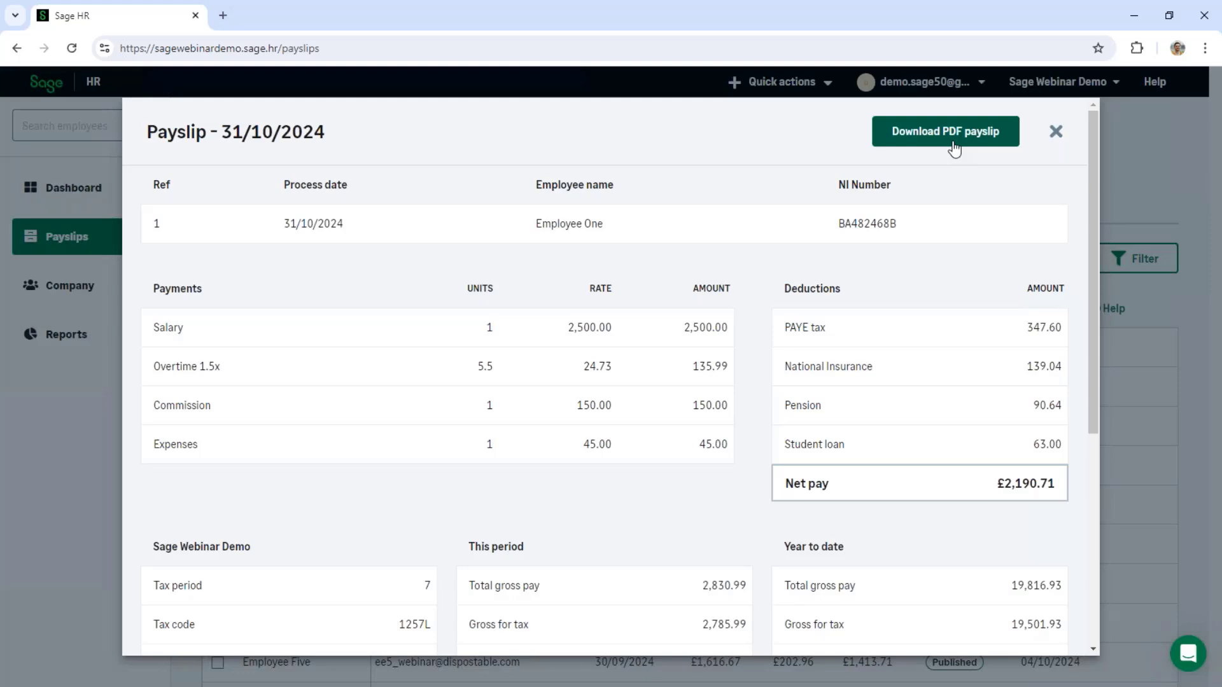
{"action": "left_click", "coordinate": [1055, 132]}
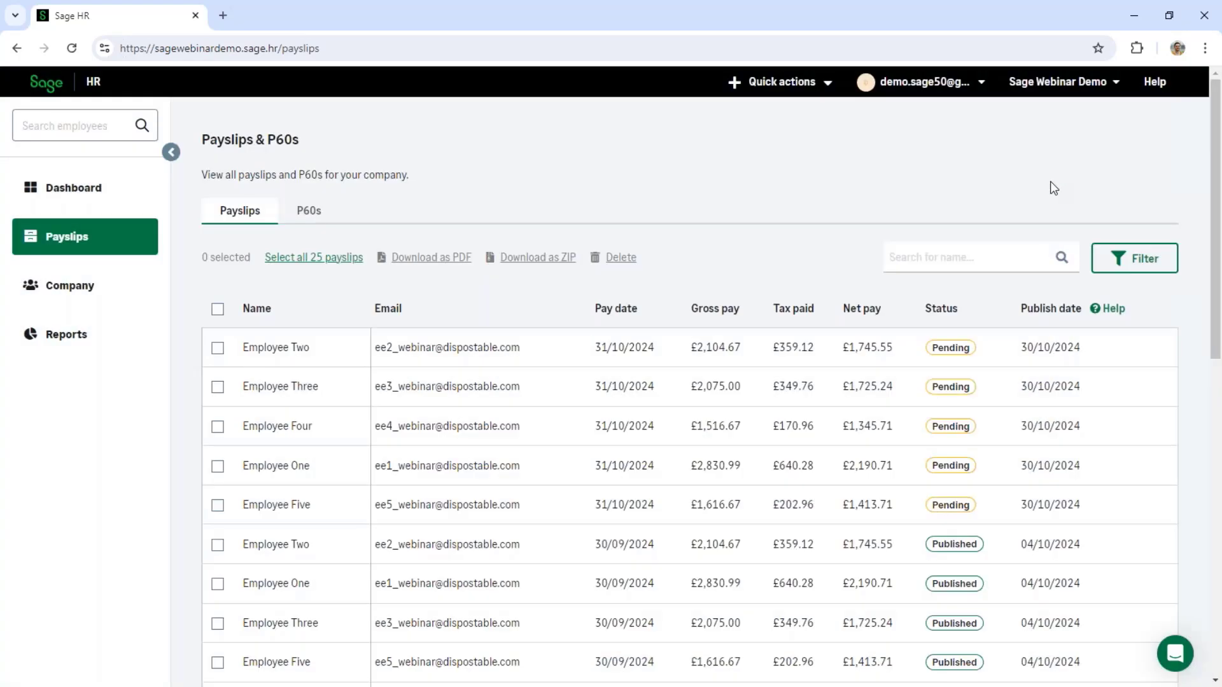
Step: Select the pending 31/10/2024 payslips of all five employees in the payslips list
{"action": "left_click", "coordinate": [217, 347]}
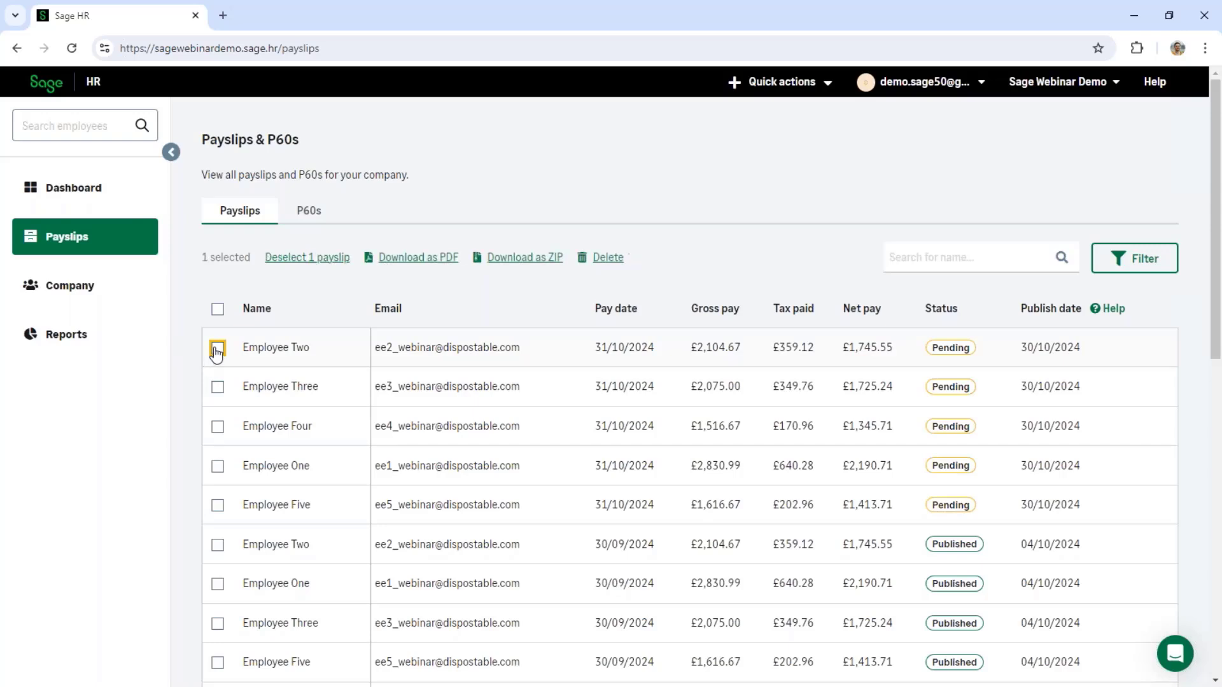
{"action": "left_click", "coordinate": [217, 388]}
{"action": "left_click", "coordinate": [218, 427]}
{"action": "left_click", "coordinate": [217, 466]}
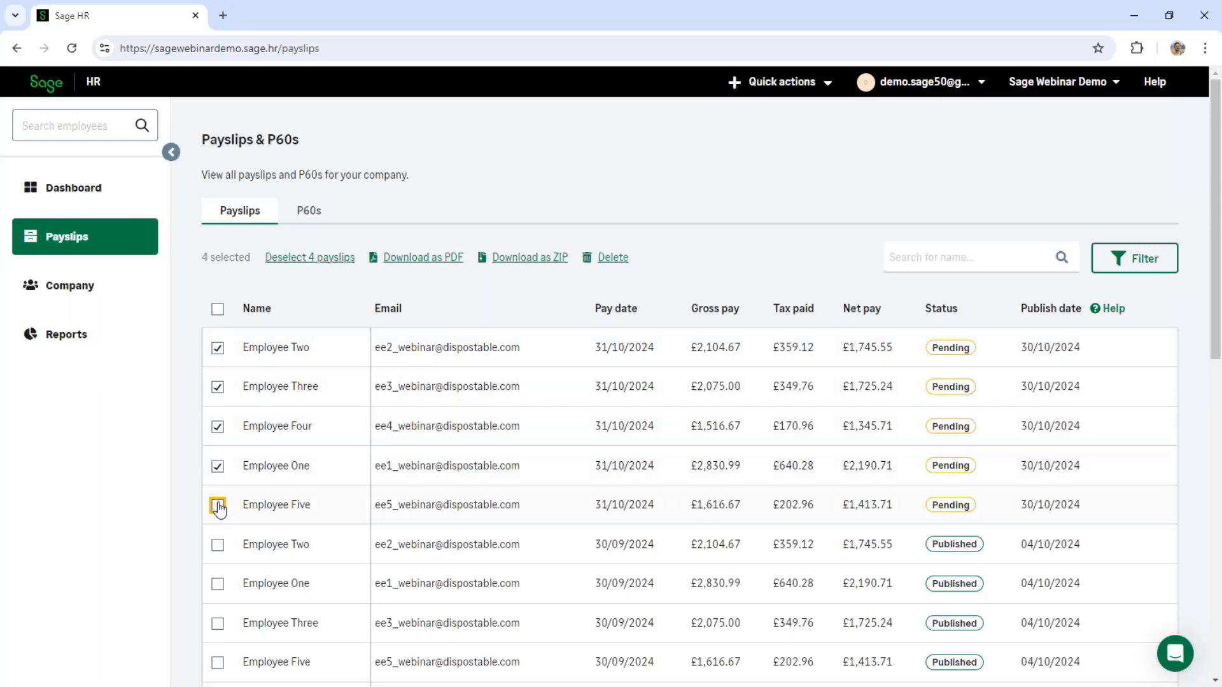
{"action": "left_click", "coordinate": [218, 506]}
Step: View the company's employee directory in the portal and switch back to Sage 50 Payroll
{"action": "left_click", "coordinate": [115, 287]}
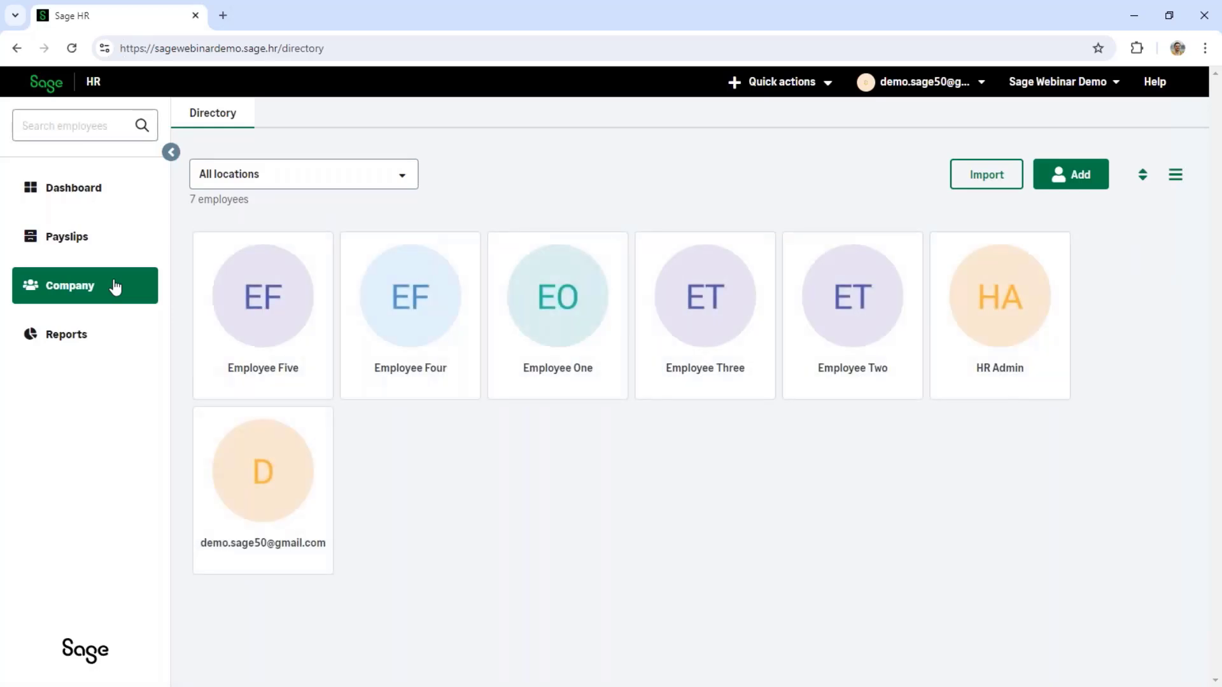
{"action": "left_click", "coordinate": [1138, 16]}
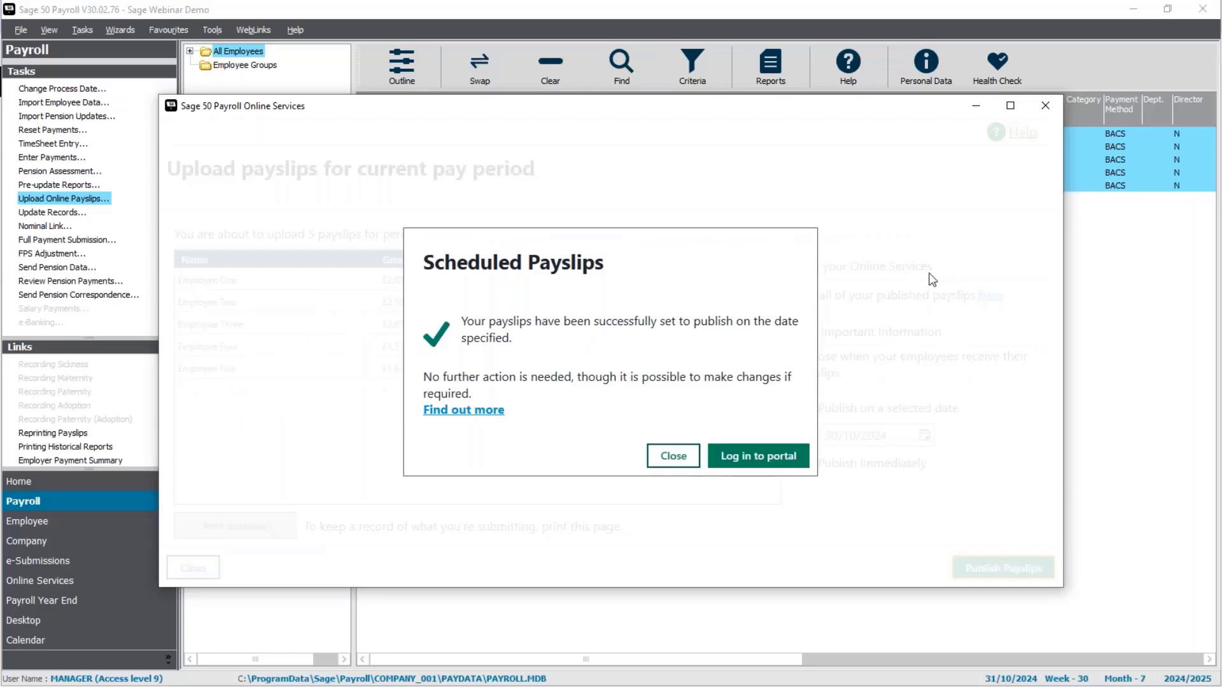
Step: Close the scheduled payslips confirmation and change the payroll process date to 05/04/2024
{"action": "left_click", "coordinate": [668, 457]}
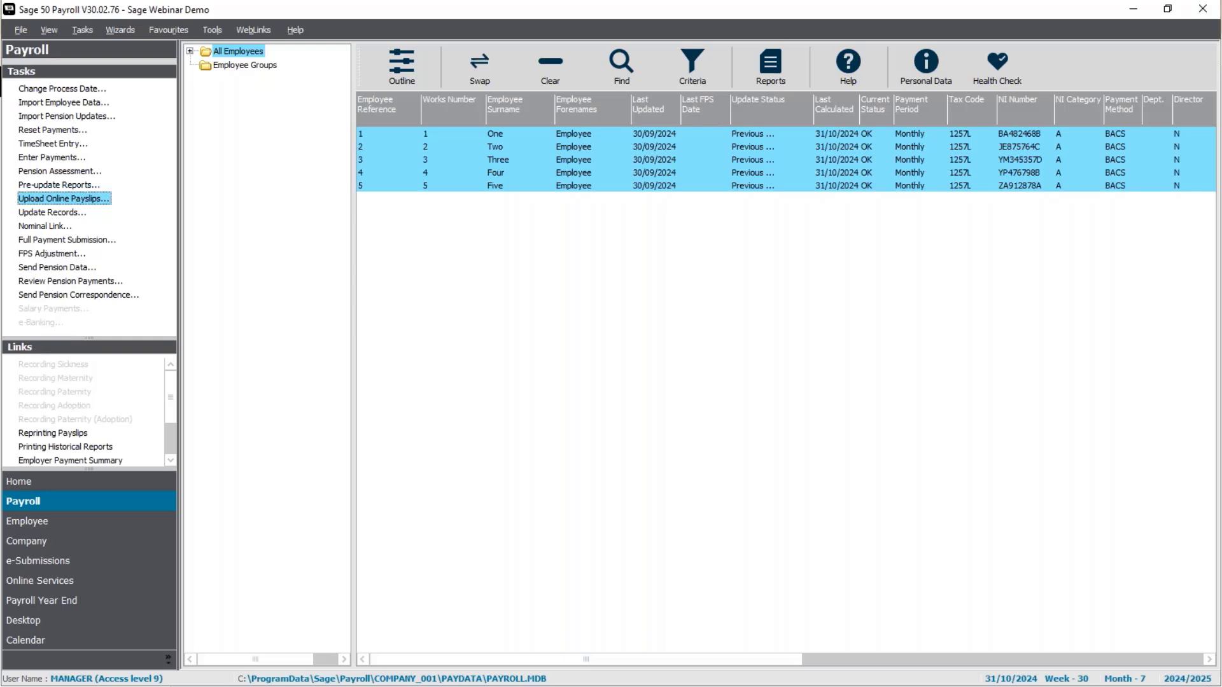
{"action": "left_click", "coordinate": [97, 90]}
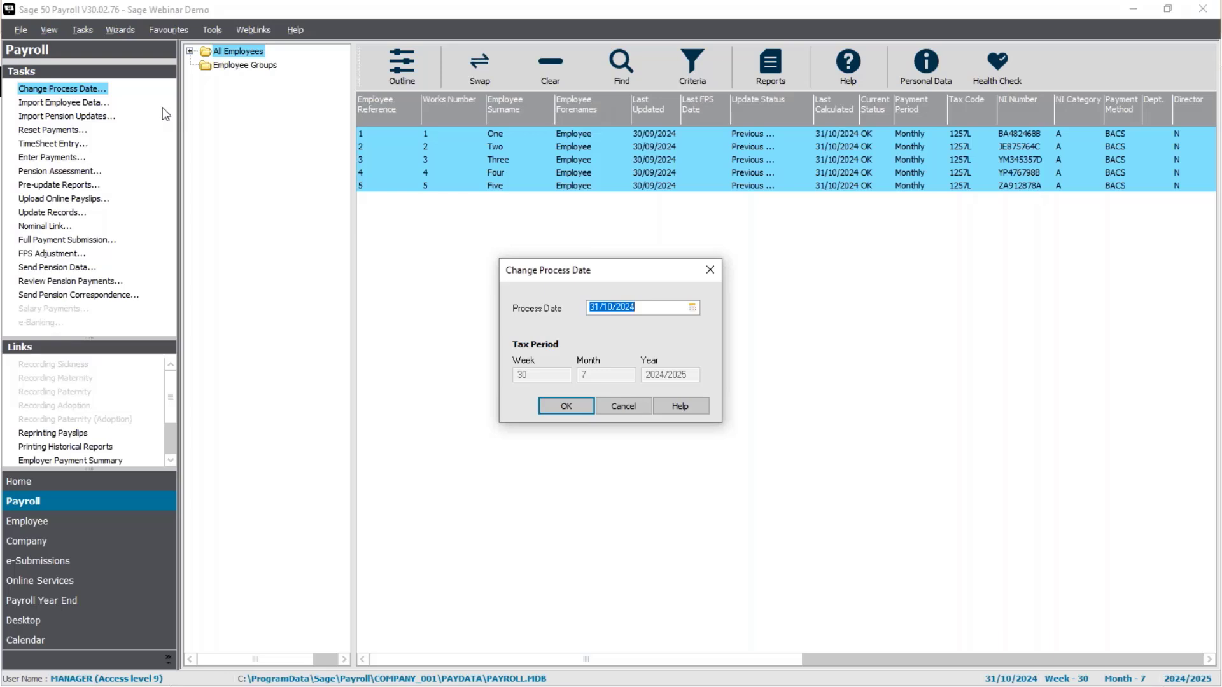
{"action": "type", "text": "05/04/2024"}
{"action": "left_click", "coordinate": [562, 410]}
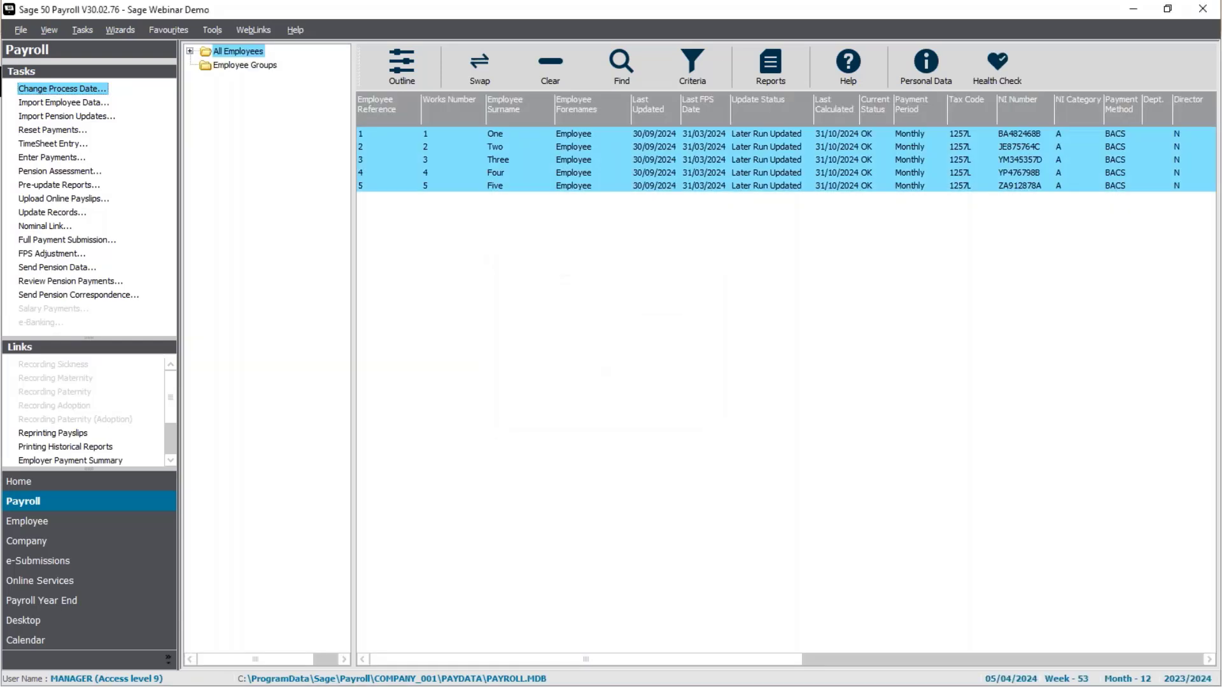
Step: In the Payroll Year End procedure, clear employee selections and criteria, and upload the online P60s for all five employees
{"action": "left_click", "coordinate": [65, 611]}
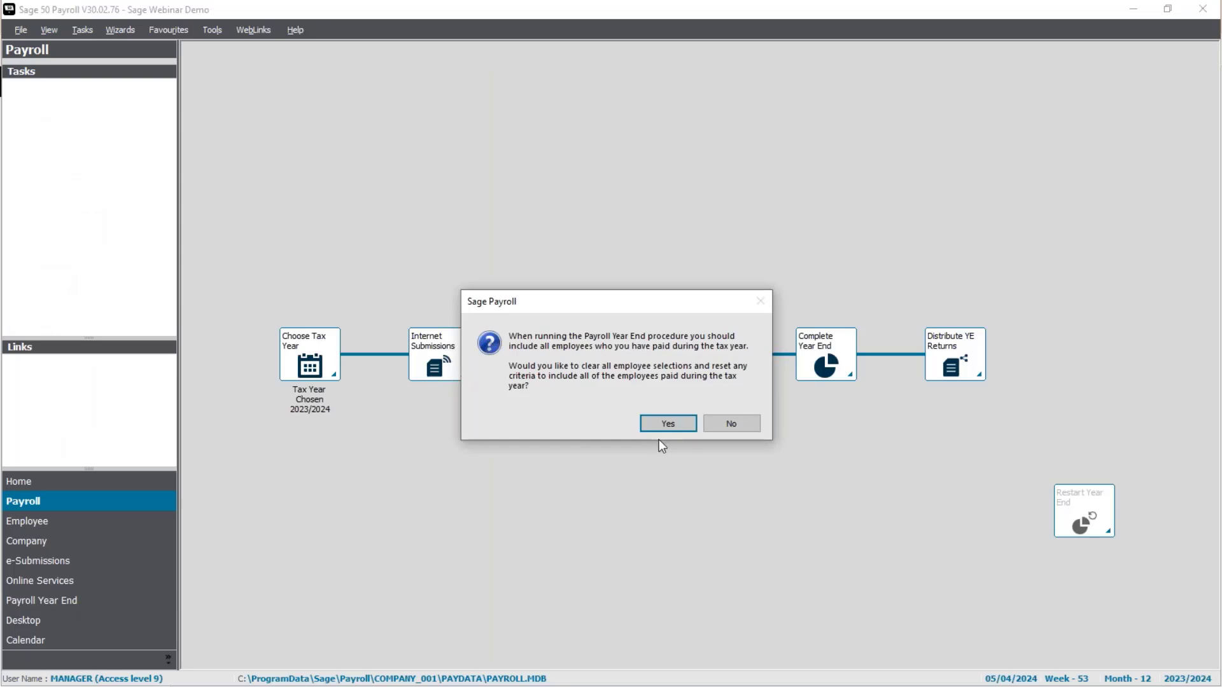
{"action": "left_click", "coordinate": [668, 426]}
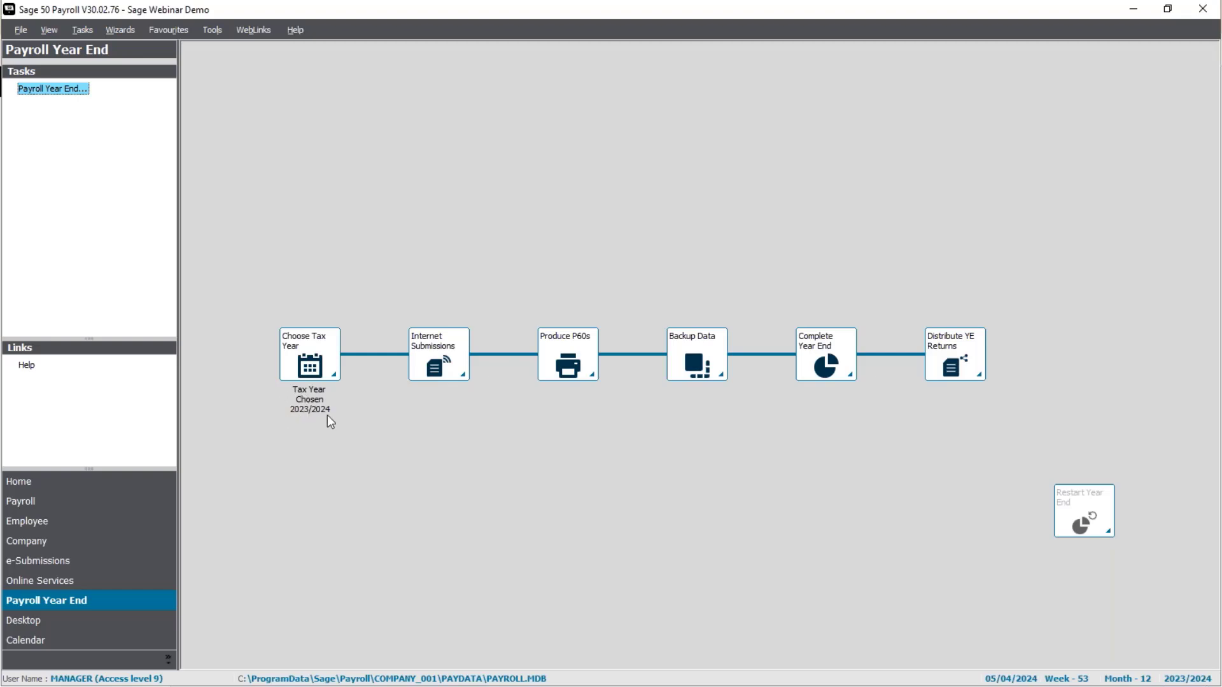
{"action": "left_click", "coordinate": [580, 354]}
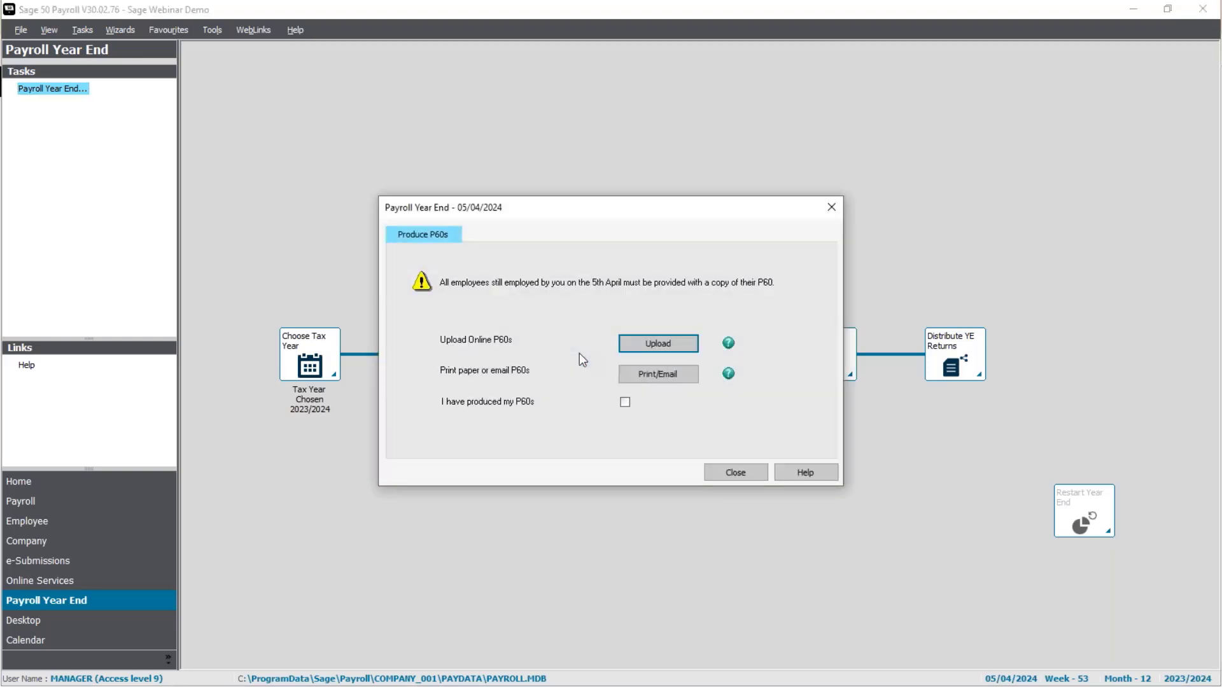
{"action": "left_click", "coordinate": [676, 347]}
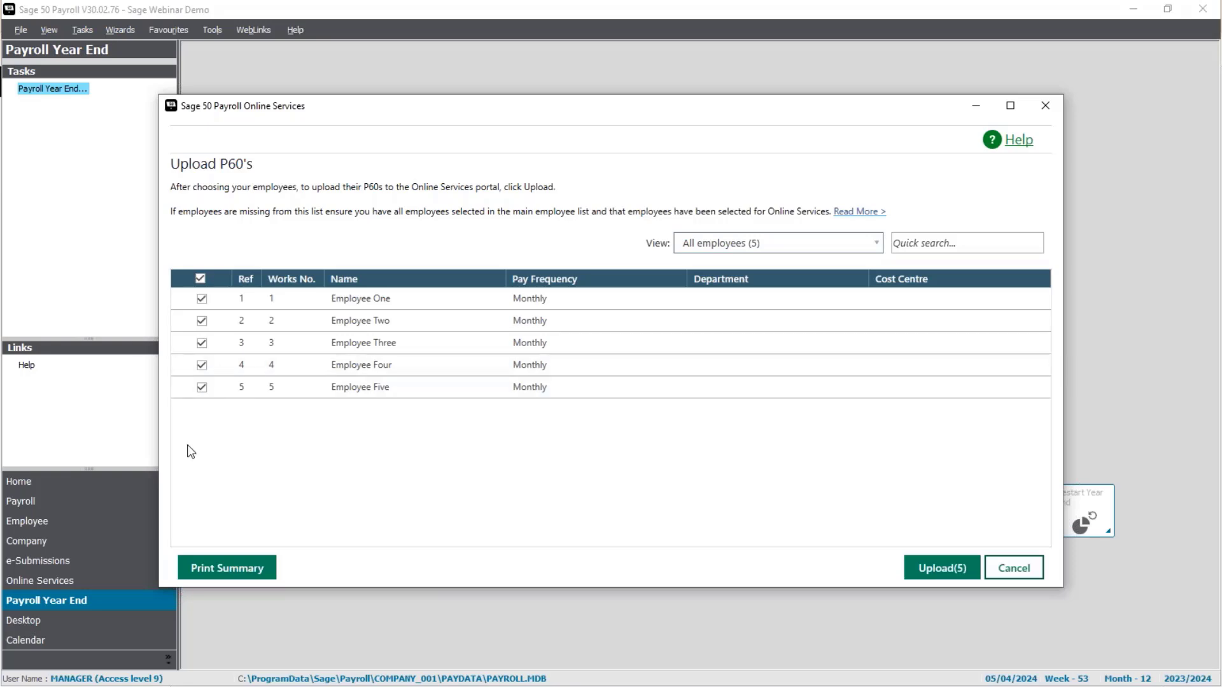
{"action": "left_click", "coordinate": [918, 573]}
{"action": "left_click", "coordinate": [916, 570]}
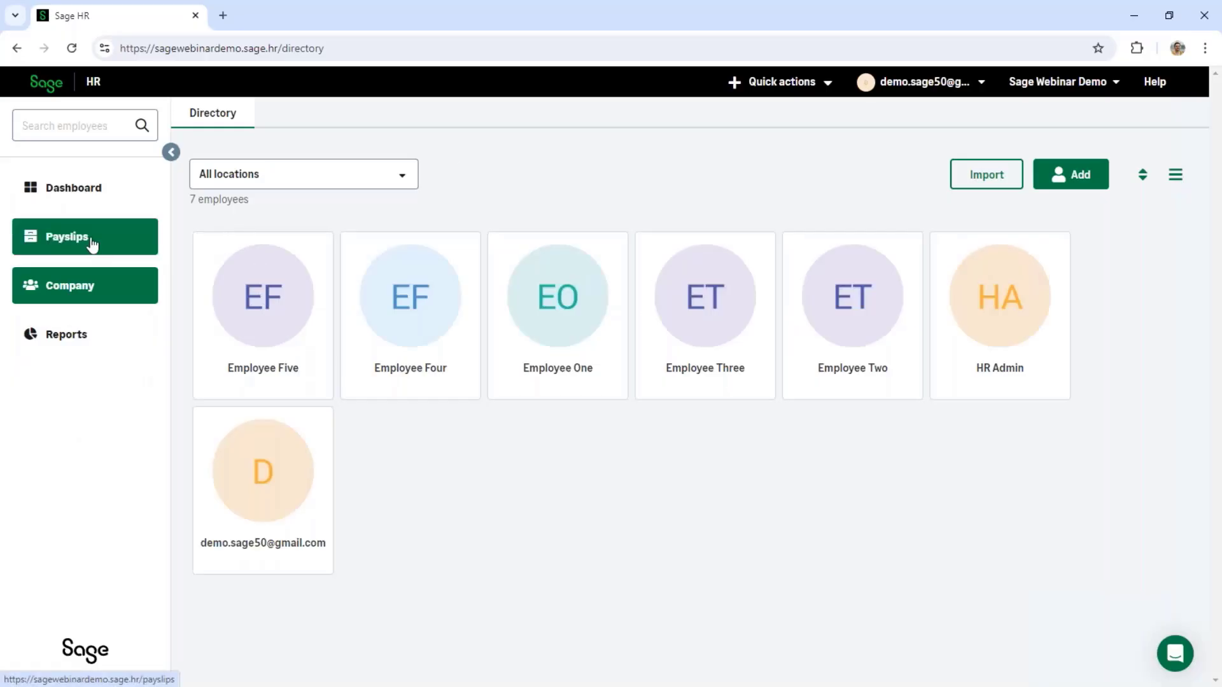
Step: In the Sage HR portal, open the P60s list and examine Employee One's full 2023/2024 P60
{"action": "left_click", "coordinate": [91, 240]}
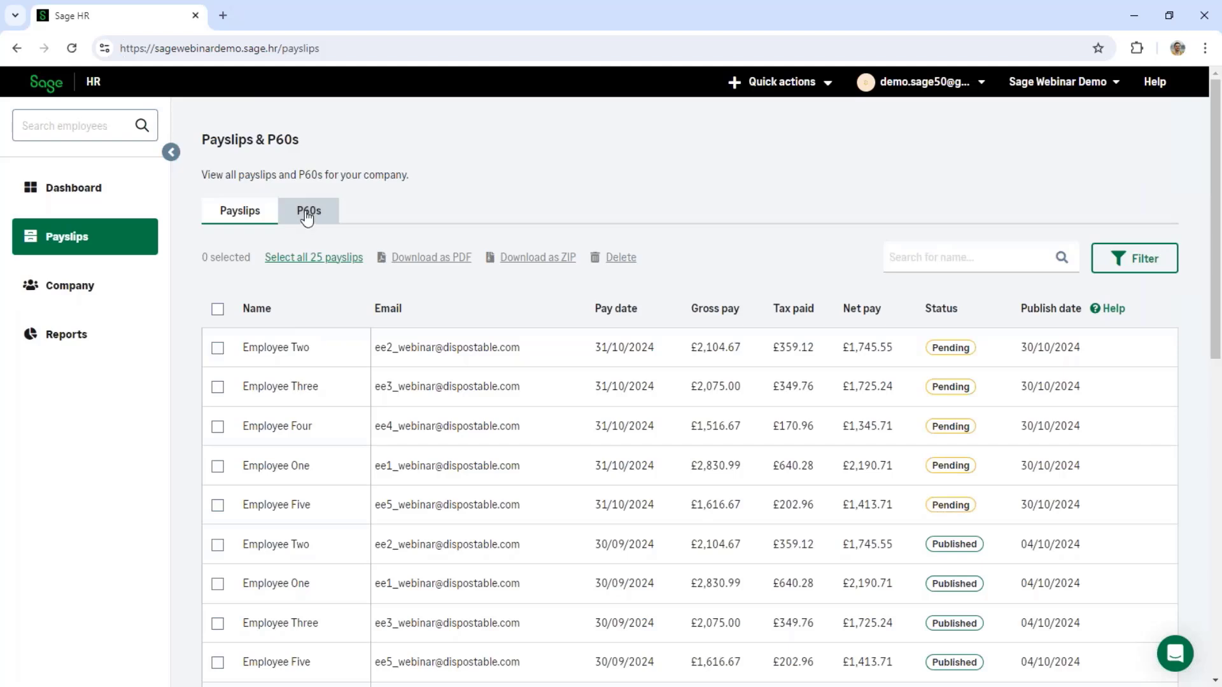
{"action": "left_click", "coordinate": [307, 215]}
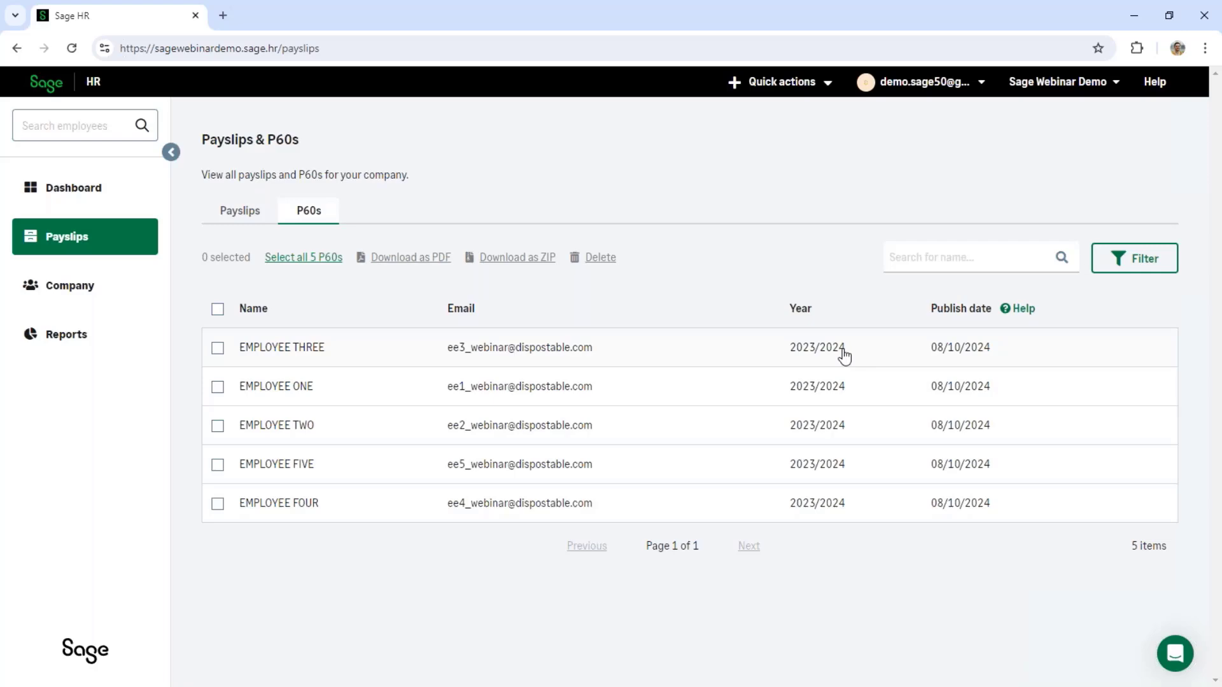
{"action": "left_click", "coordinate": [611, 400]}
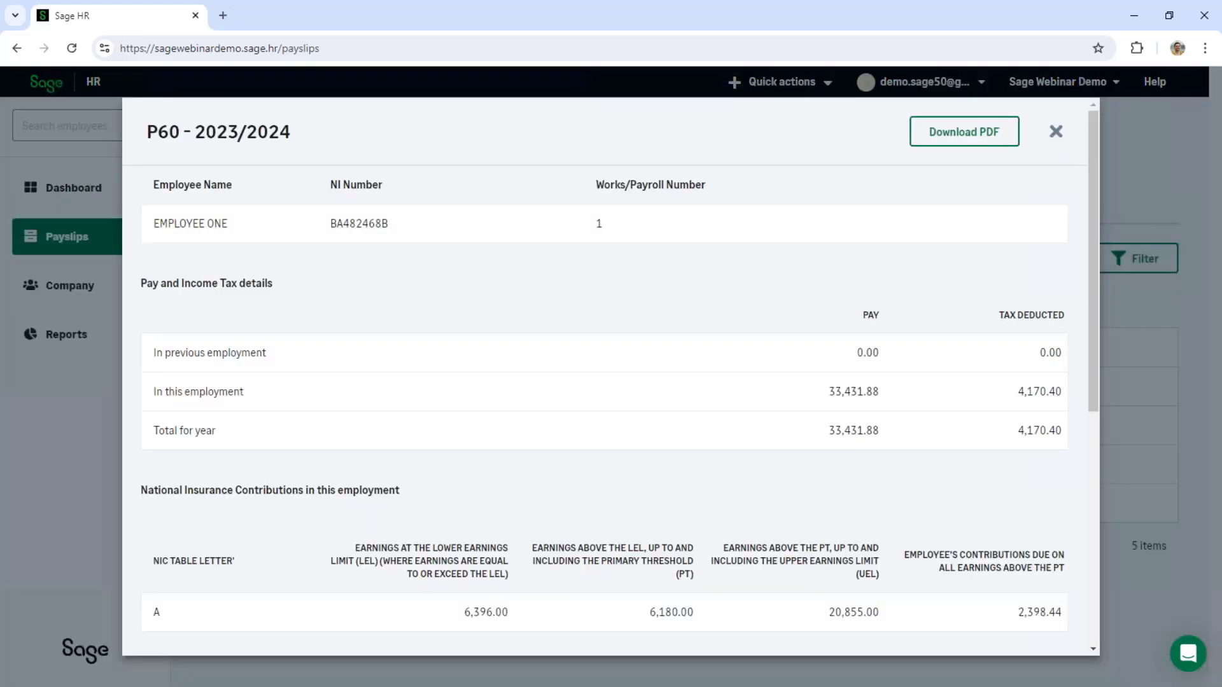
{"action": "scroll", "coordinate": [611, 375], "scroll_direction": "down", "scroll_amount": 6}
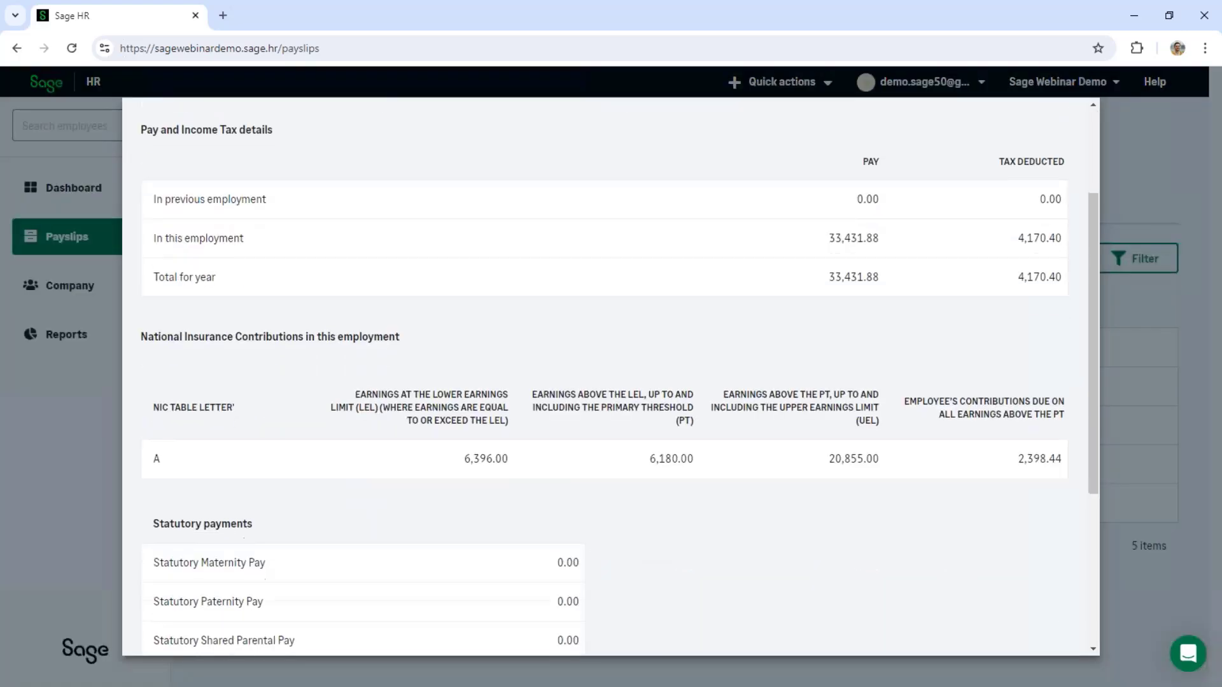
{"action": "scroll", "coordinate": [611, 375], "scroll_direction": "down", "scroll_amount": 1}
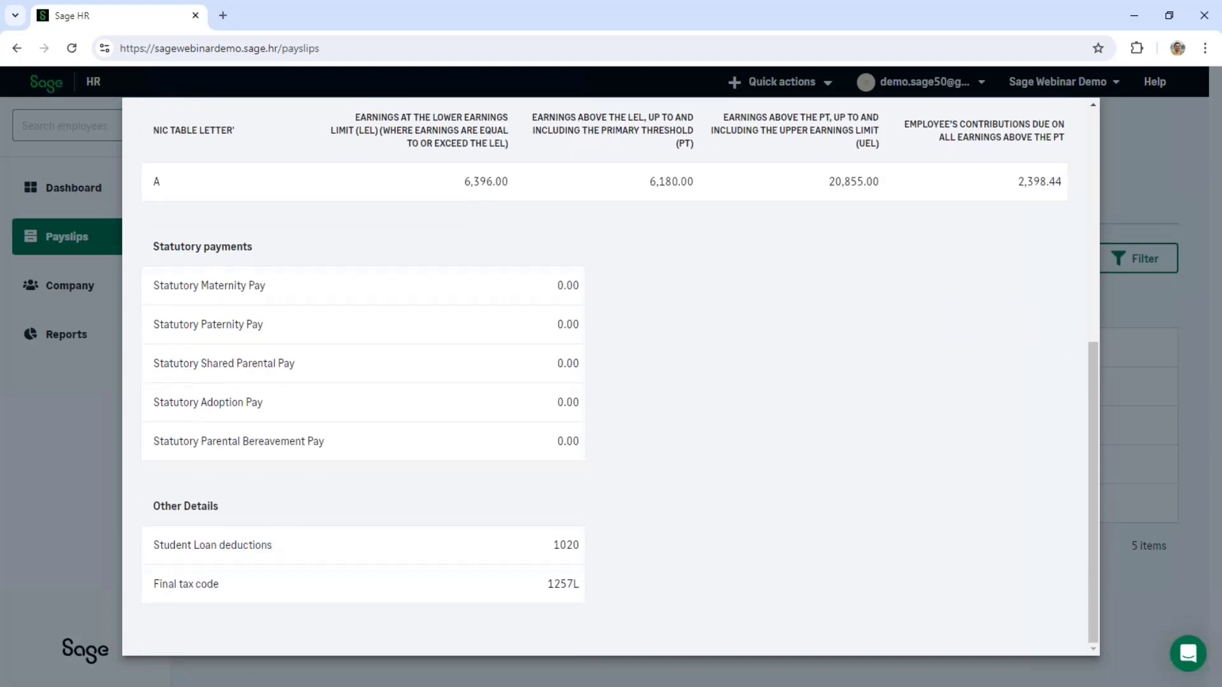
{"action": "scroll", "coordinate": [613, 393], "scroll_direction": "up", "scroll_amount": 7}
{"action": "left_click", "coordinate": [928, 128]}
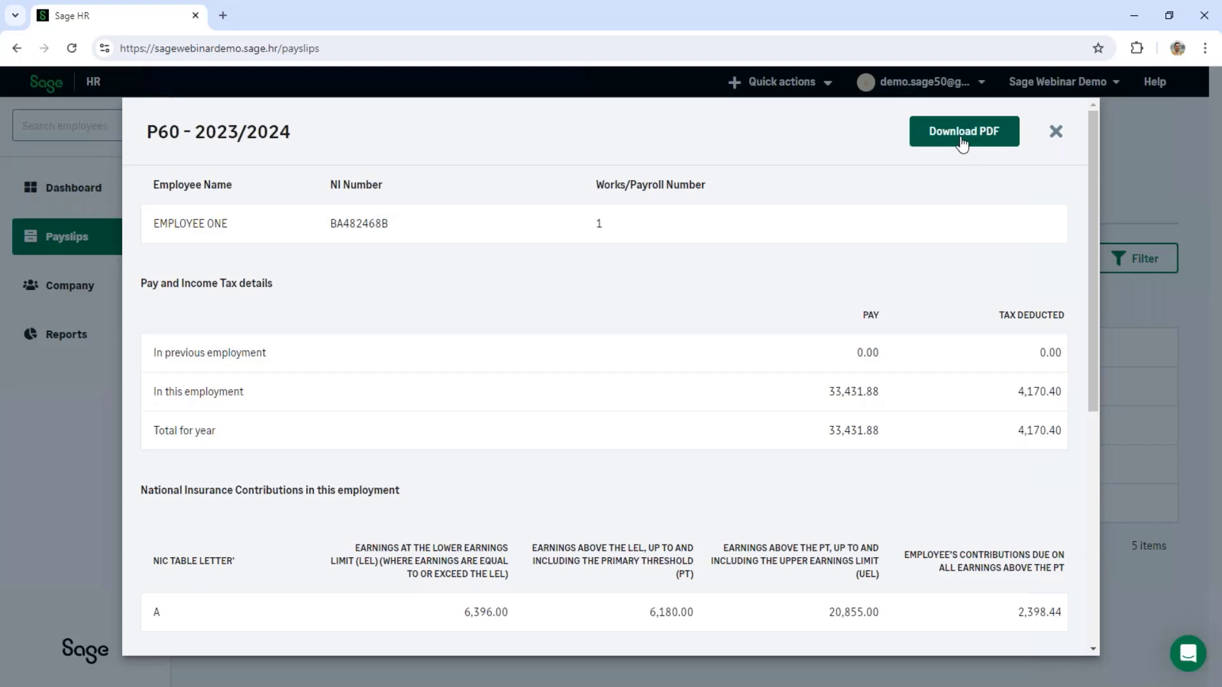
{"action": "left_click", "coordinate": [1056, 133]}
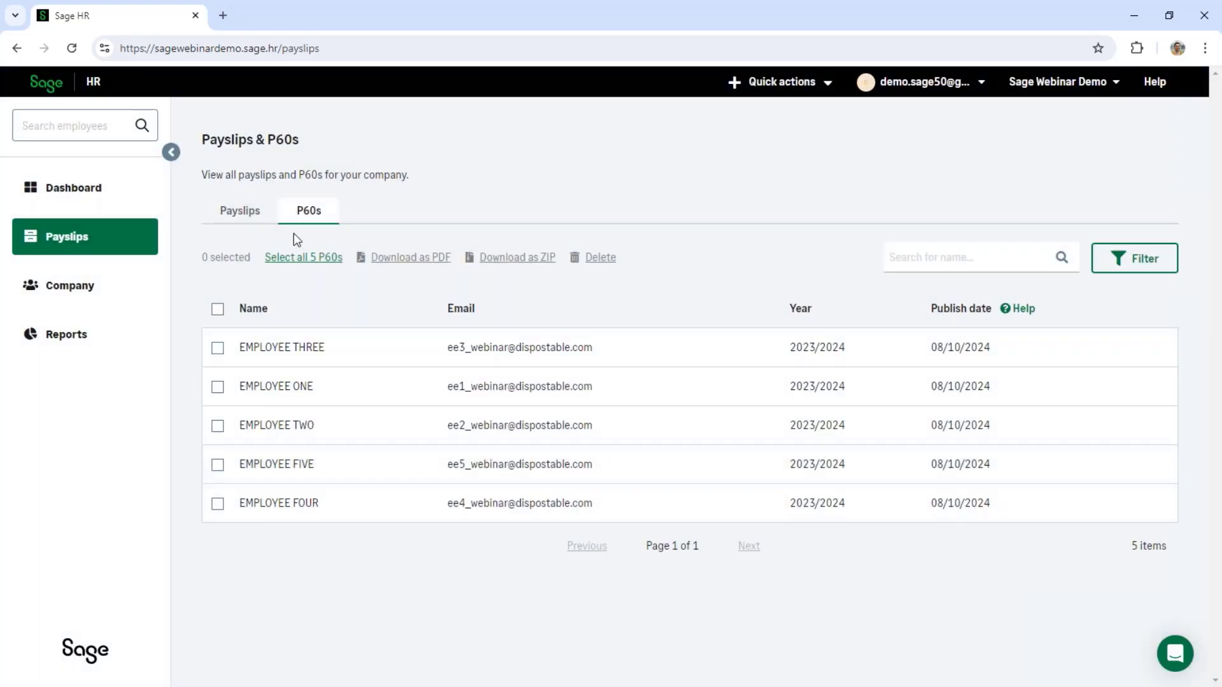
Step: Return to Sage 50 Payroll and mark the P60s as produced in the year-end procedure
{"action": "left_click", "coordinate": [106, 298]}
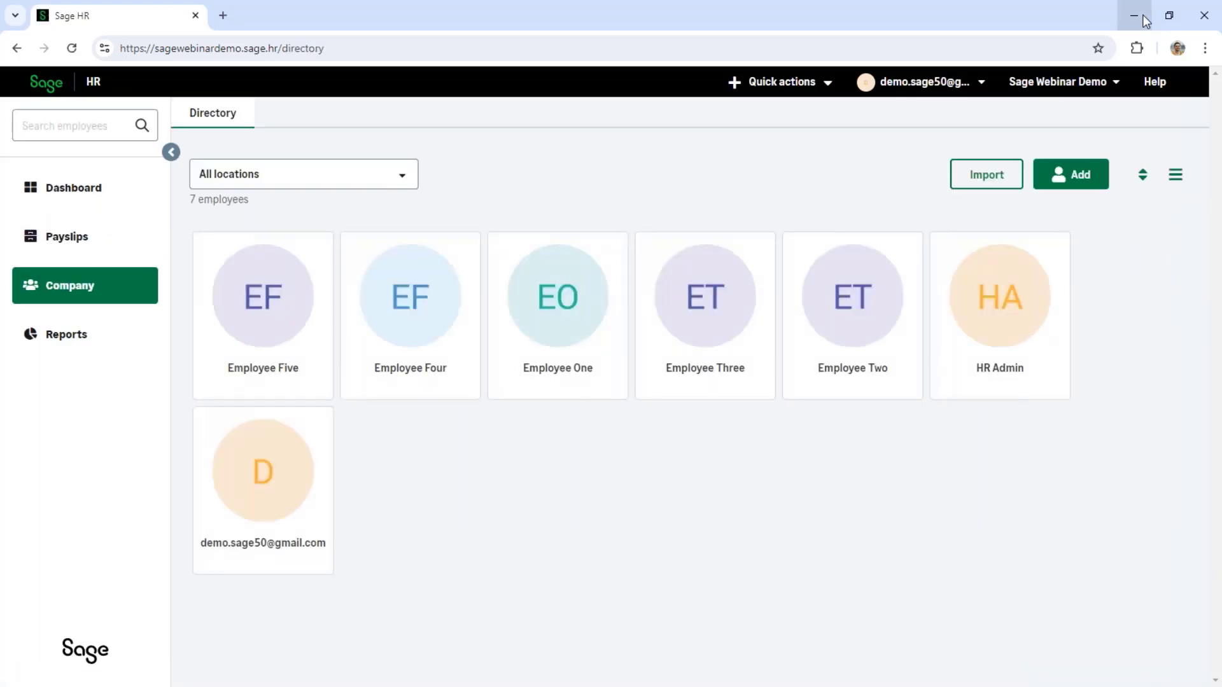
{"action": "left_click", "coordinate": [1143, 14]}
{"action": "left_click", "coordinate": [586, 447]}
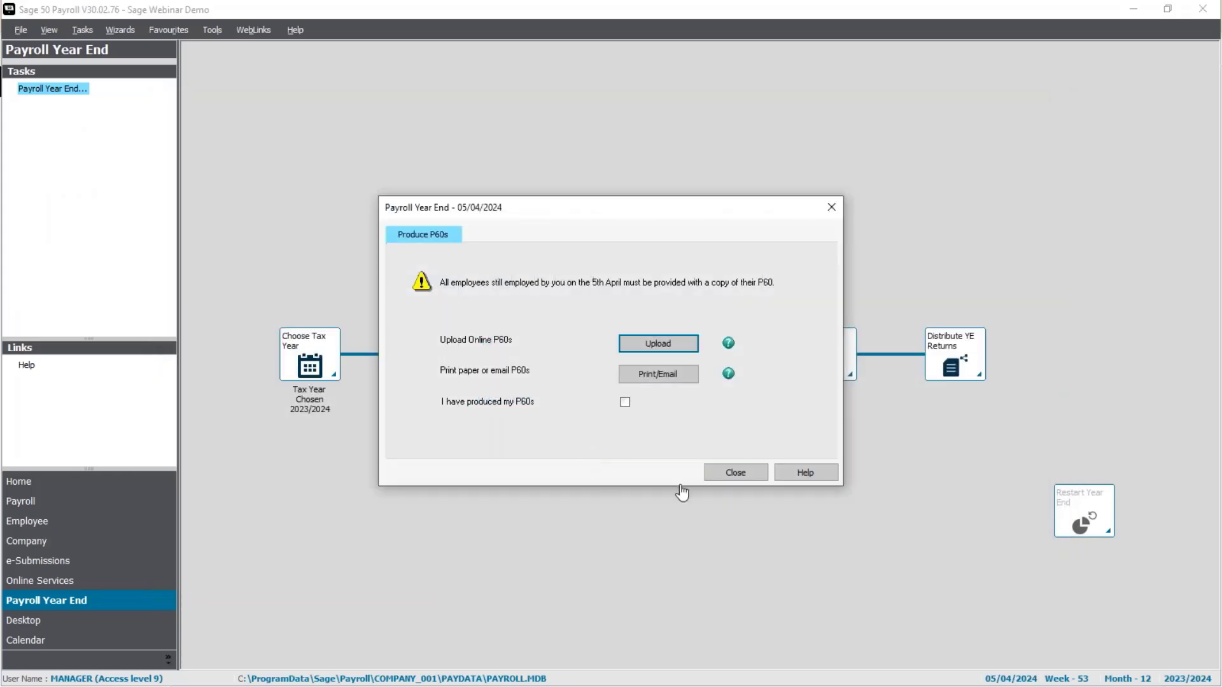
{"action": "left_click", "coordinate": [625, 402]}
{"action": "left_click", "coordinate": [732, 472]}
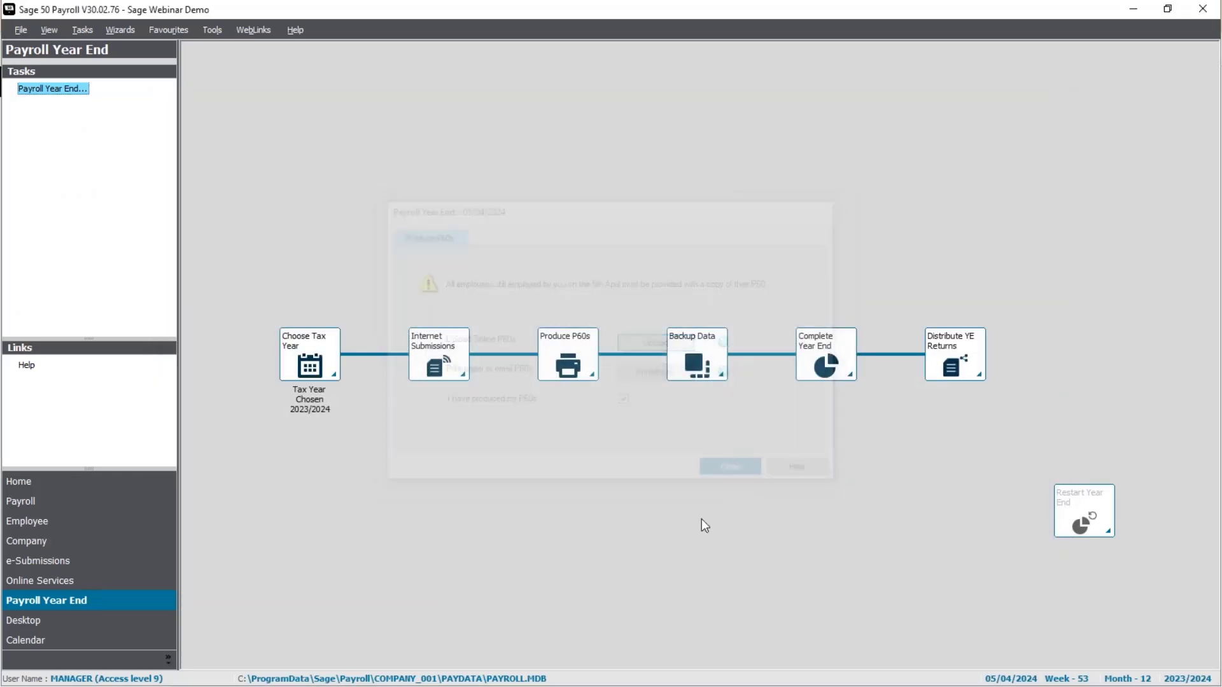
Step: Go back to the payroll tasks and set the process date to 31/10/2024
{"action": "left_click", "coordinate": [120, 506]}
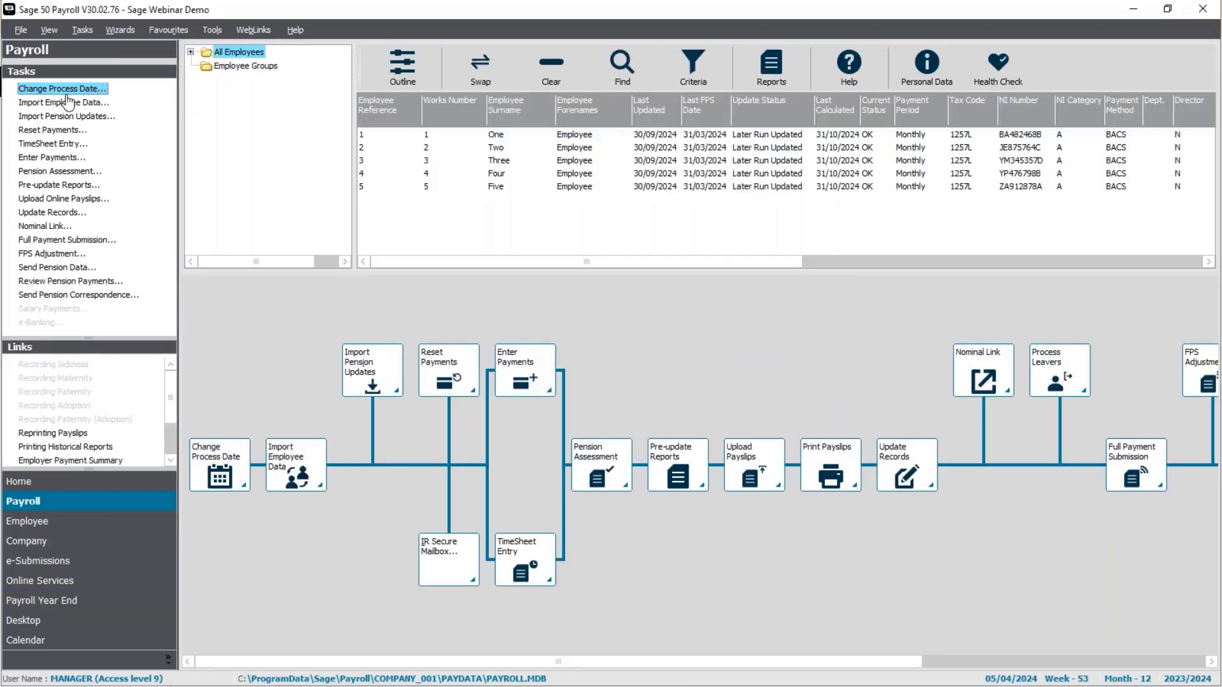
{"action": "left_click", "coordinate": [63, 89]}
{"action": "type", "text": "31/10/24"}
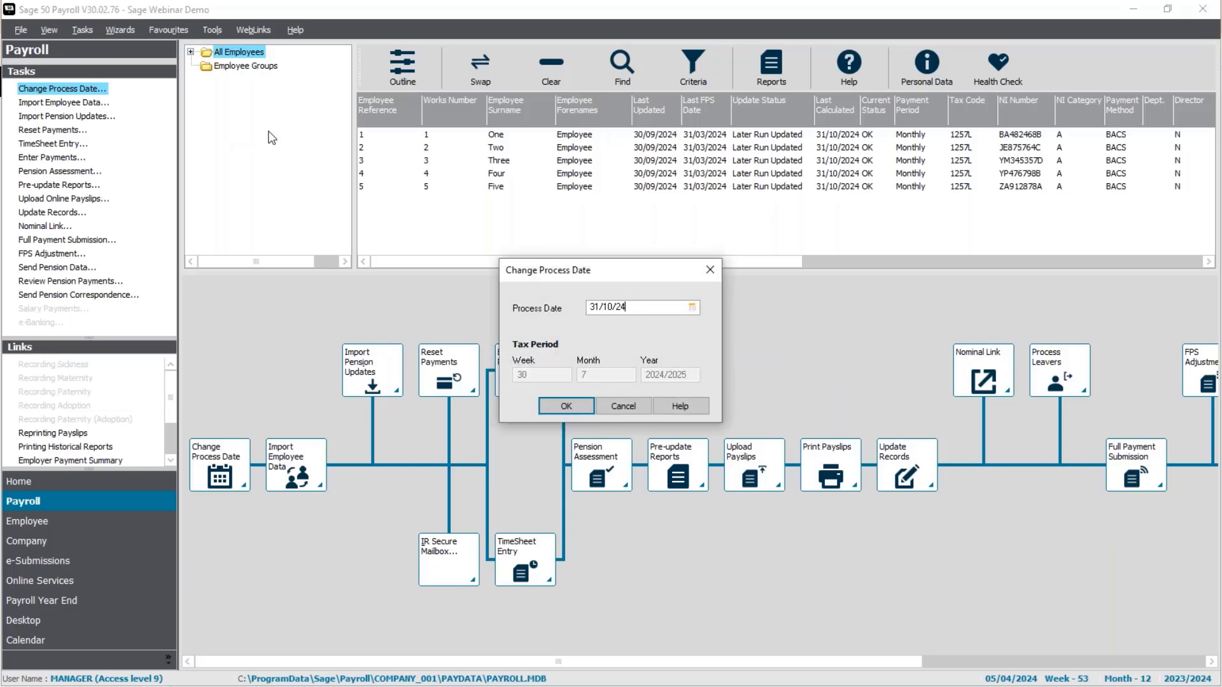
{"action": "key", "text": "Return"}
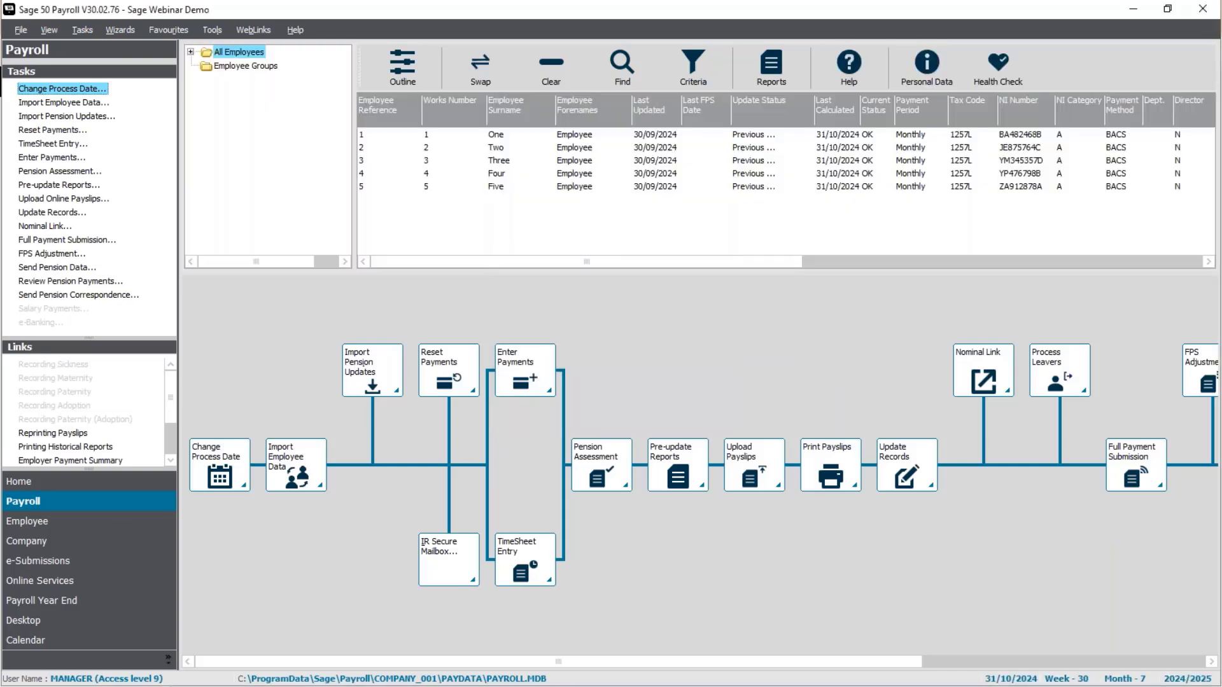
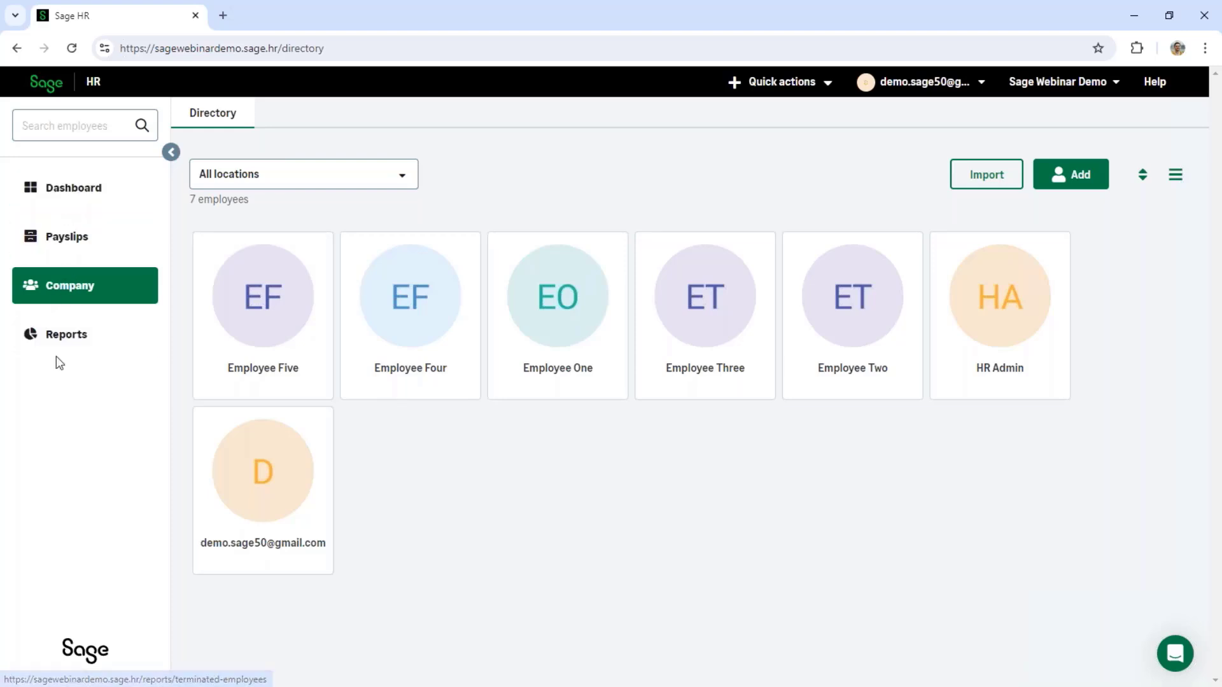
Step: In the Sage HR portal, search the employees for "one" and open Employee One's record
{"action": "left_click", "coordinate": [71, 119]}
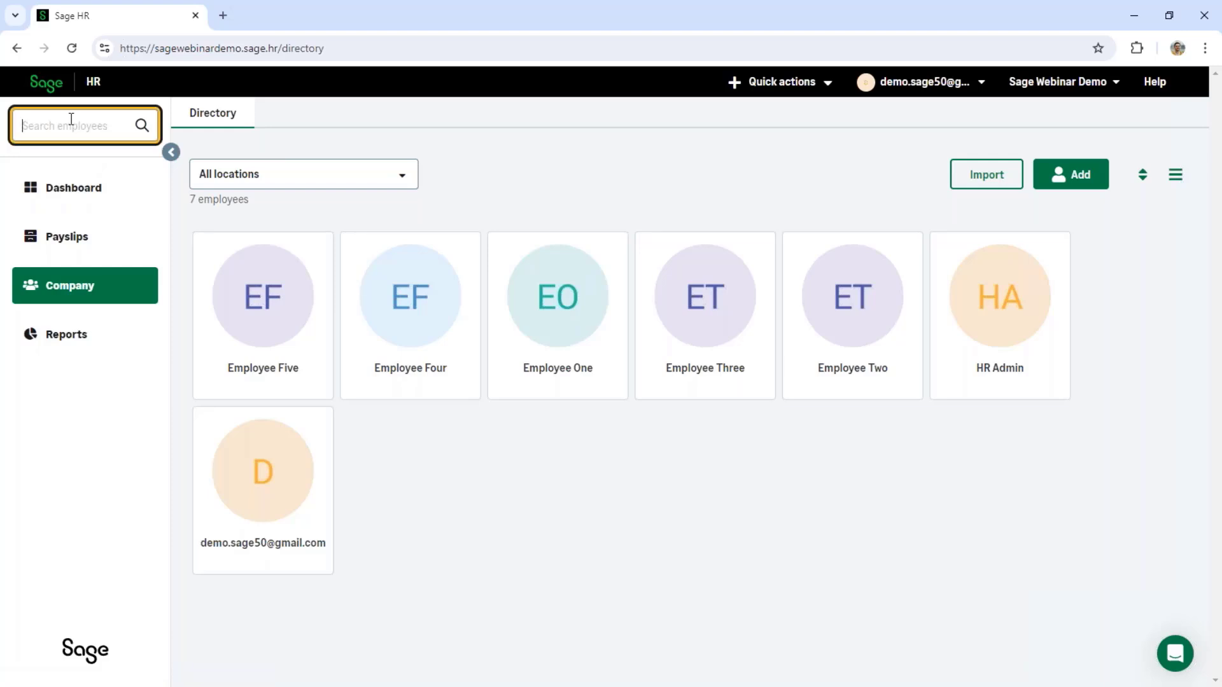
{"action": "type", "text": "one"}
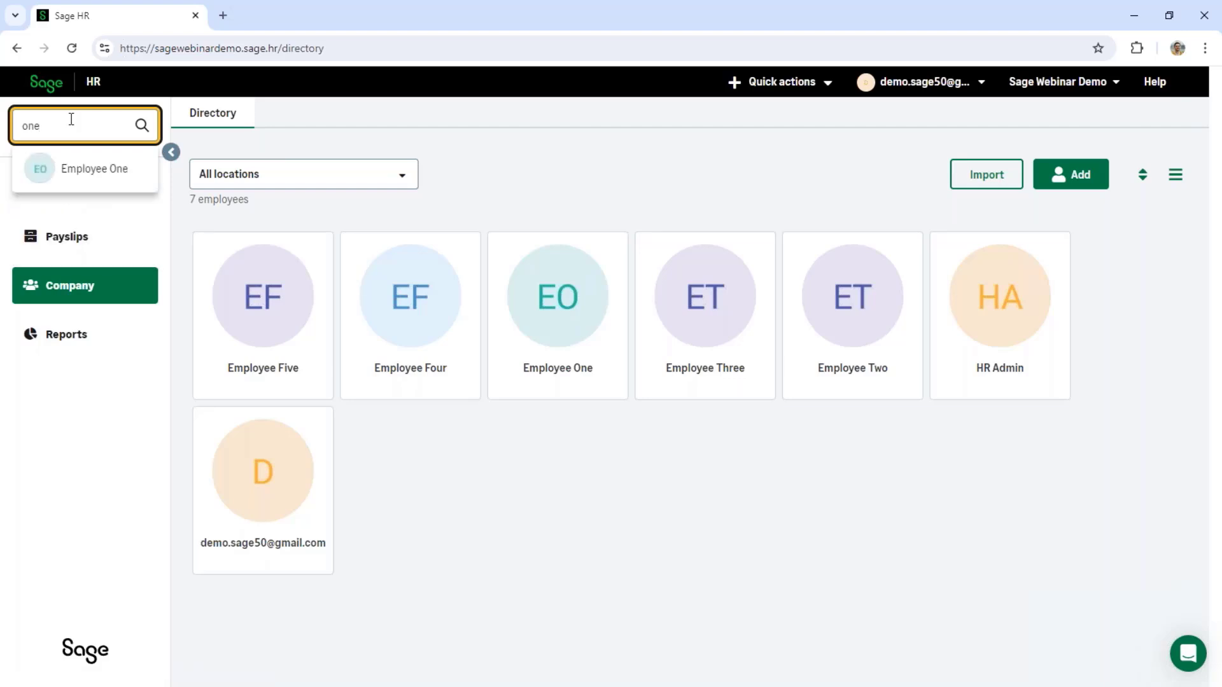
{"action": "left_click", "coordinate": [93, 180]}
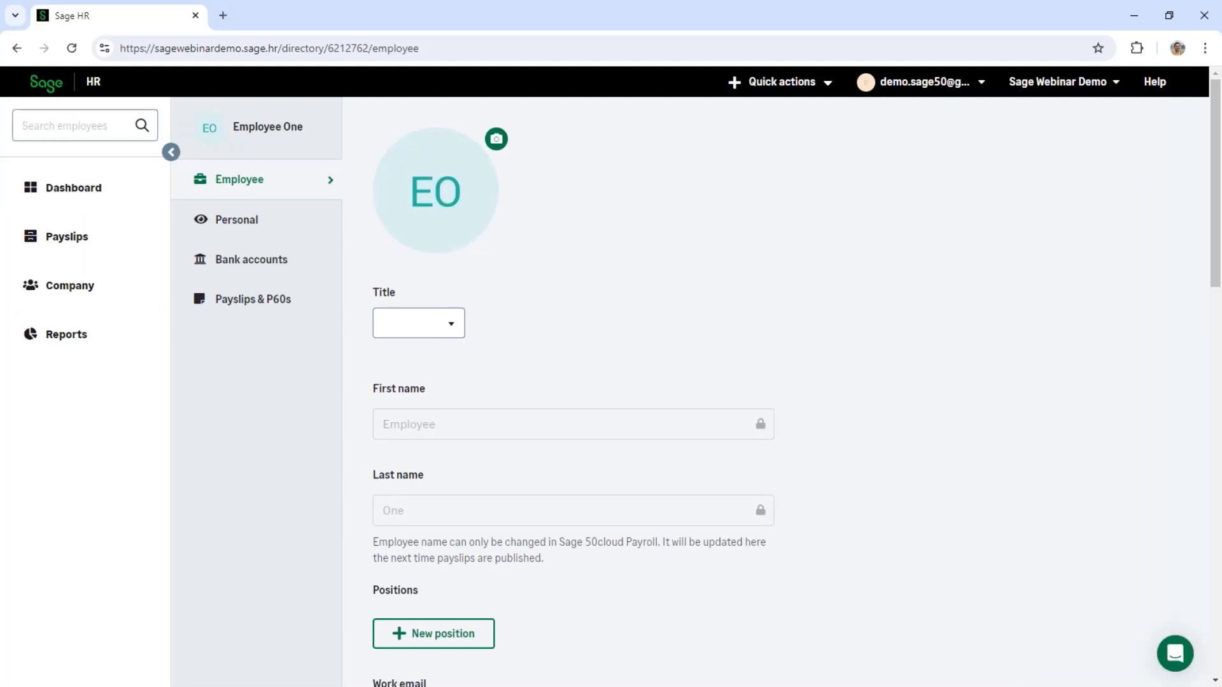
Step: View the portal's dashboard, the company payslips list and the P60s list
{"action": "left_click", "coordinate": [73, 192]}
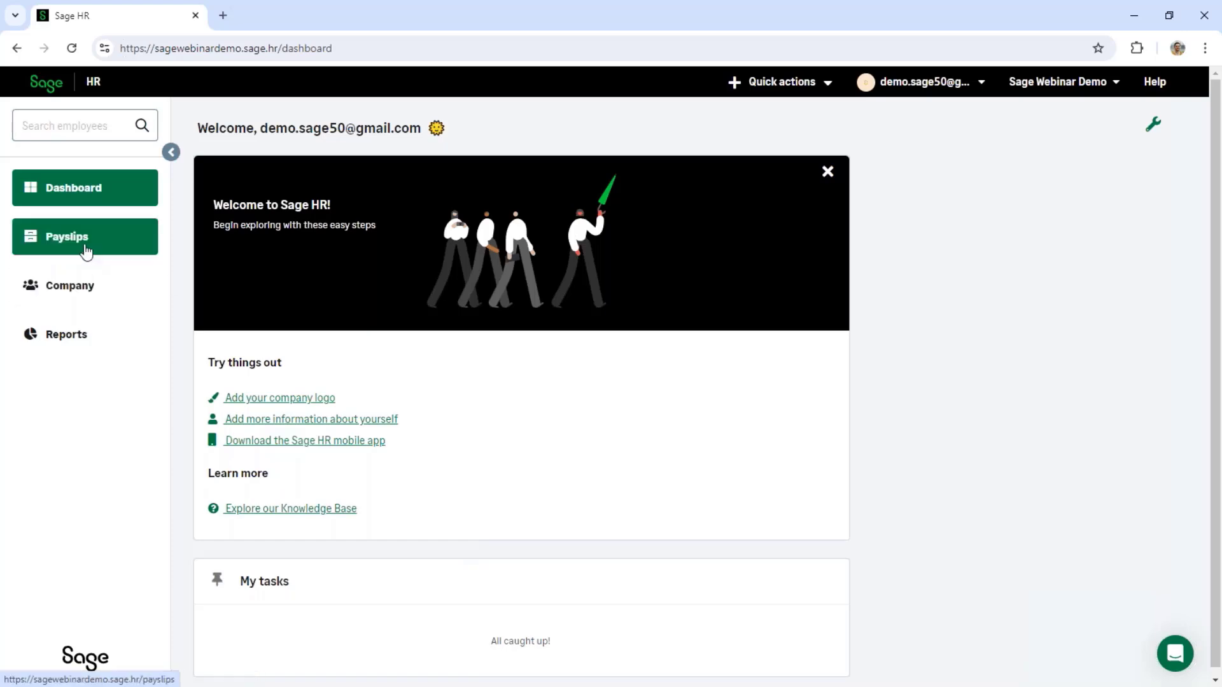
{"action": "left_click", "coordinate": [86, 251]}
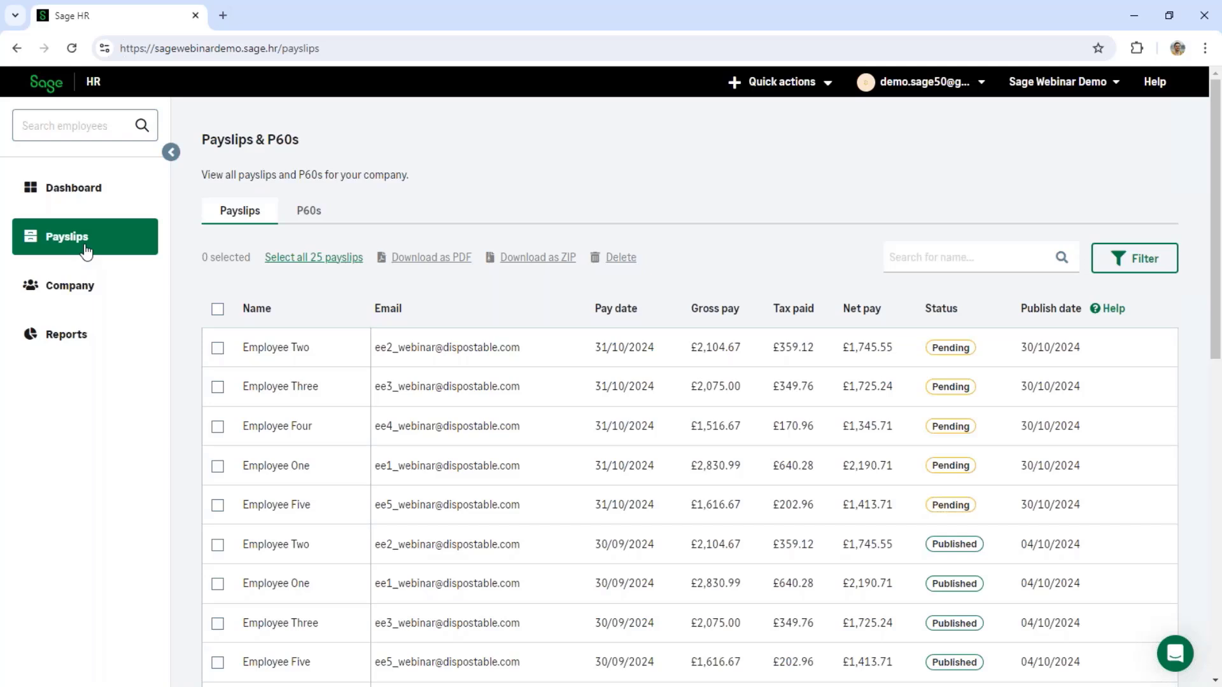
{"action": "left_click", "coordinate": [317, 216]}
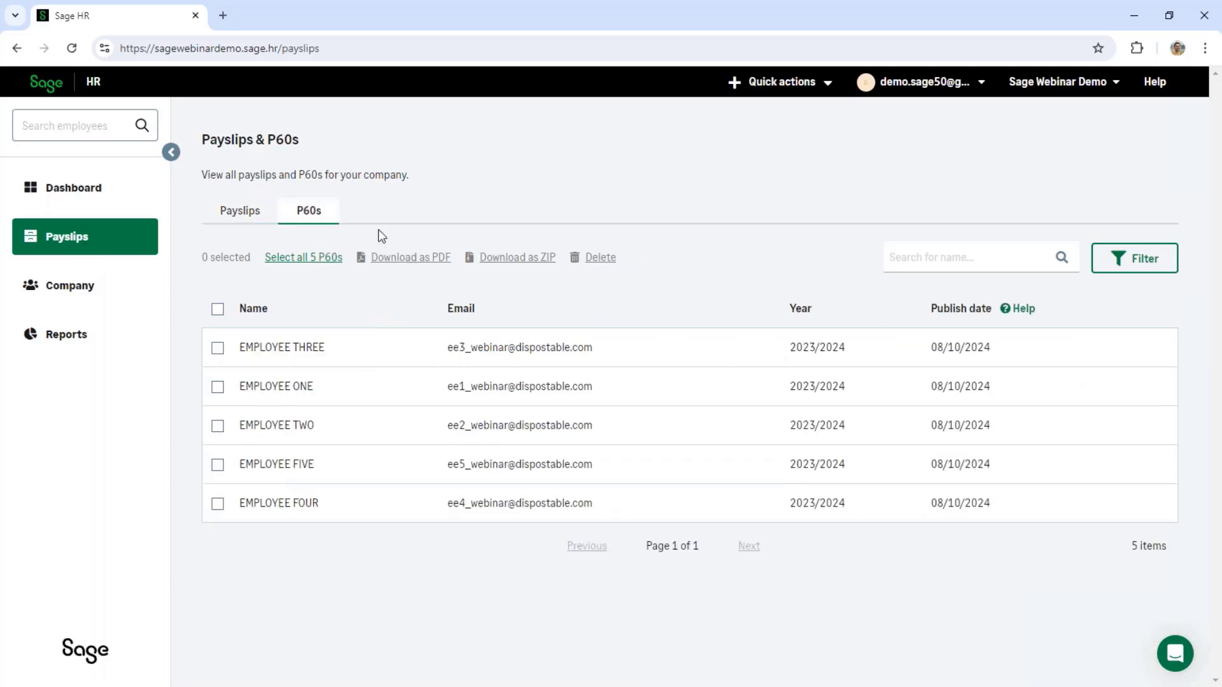
Step: Open Employee One's record from the company directory and examine the employee details, from name and work email down to access level
{"action": "left_click", "coordinate": [83, 292]}
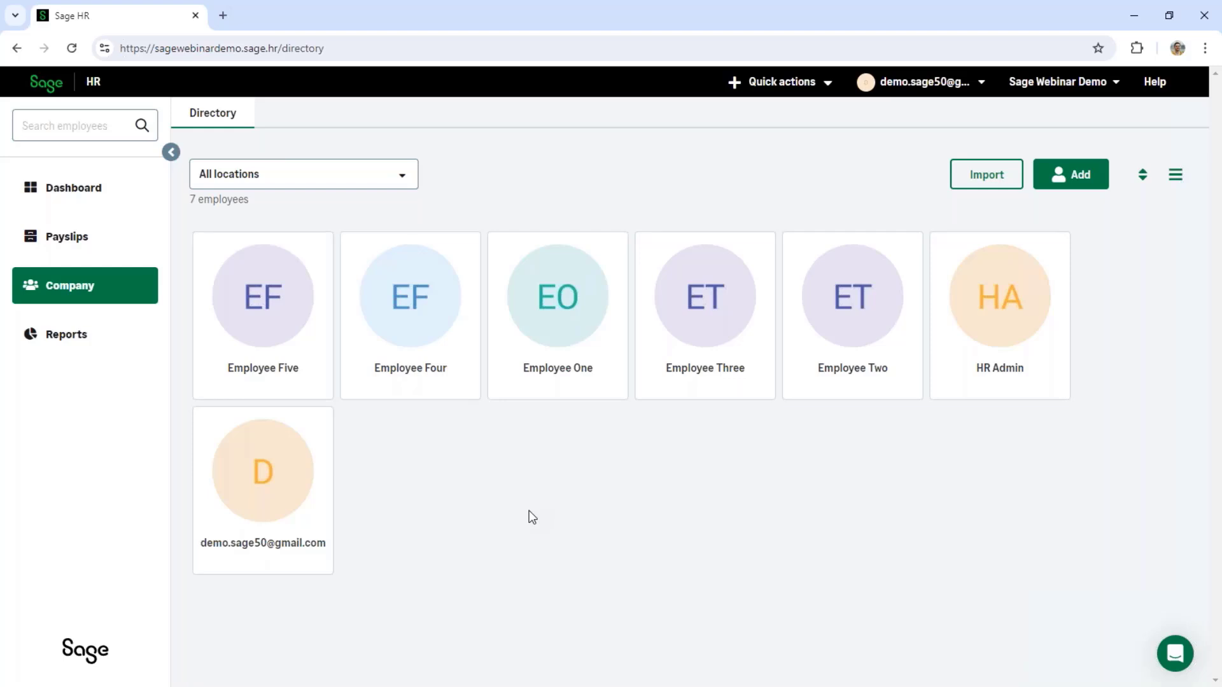
{"action": "left_click", "coordinate": [598, 378]}
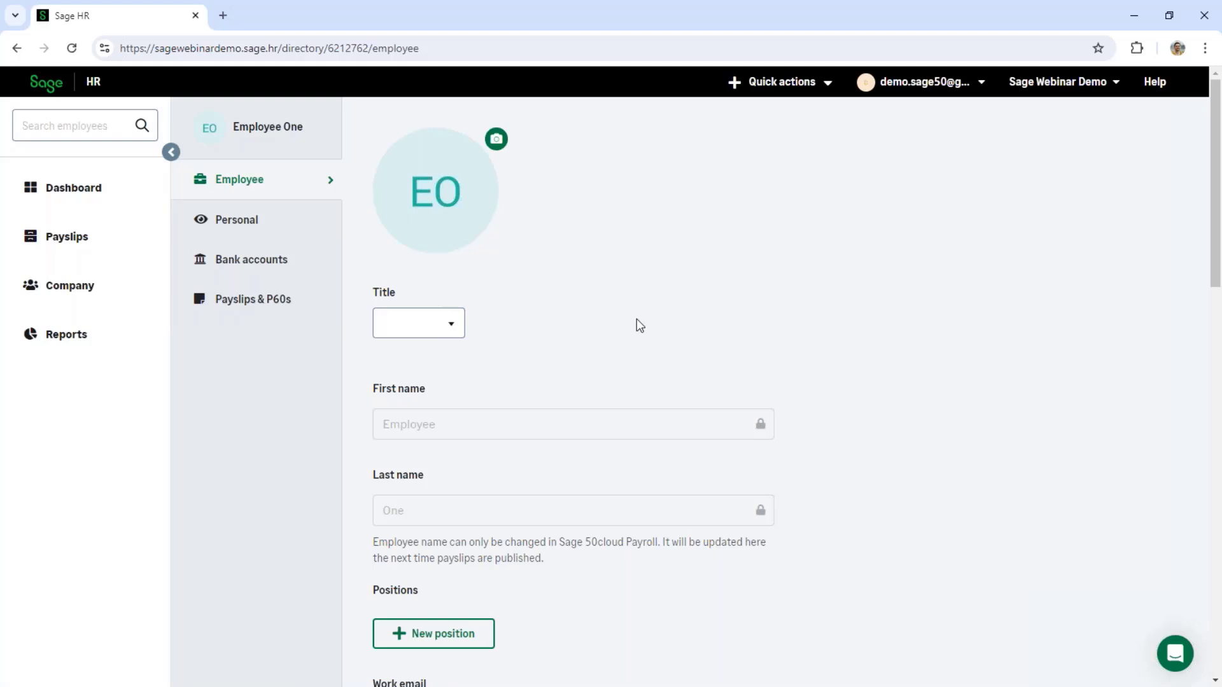
{"action": "scroll", "coordinate": [640, 326], "scroll_direction": "down", "scroll_amount": 2}
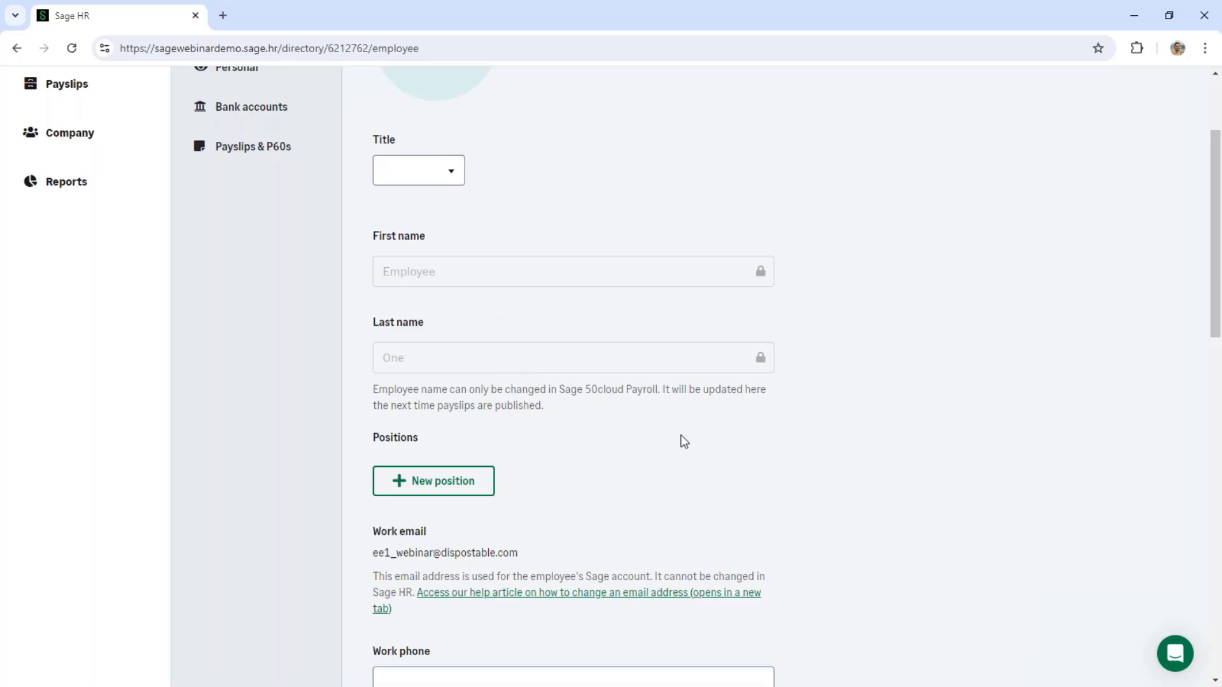
{"action": "scroll", "coordinate": [684, 442], "scroll_direction": "down", "scroll_amount": 2}
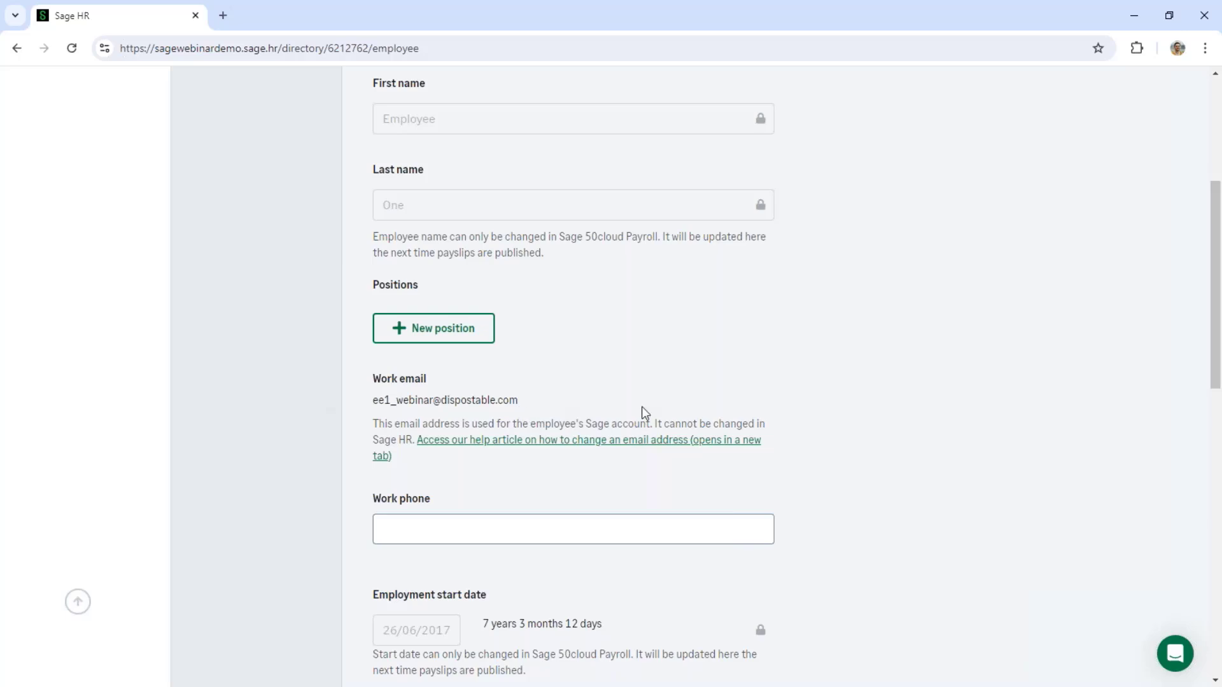
{"action": "scroll", "coordinate": [644, 413], "scroll_direction": "down", "scroll_amount": 6}
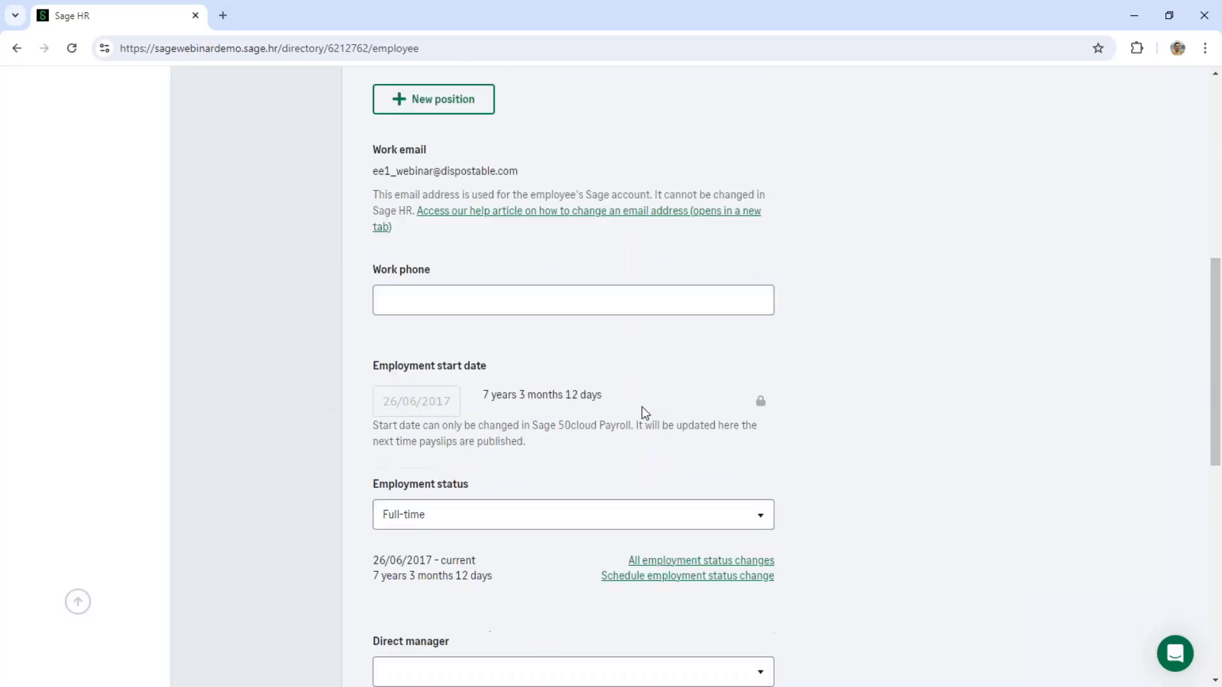
{"action": "scroll", "coordinate": [644, 412], "scroll_direction": "down", "scroll_amount": 5}
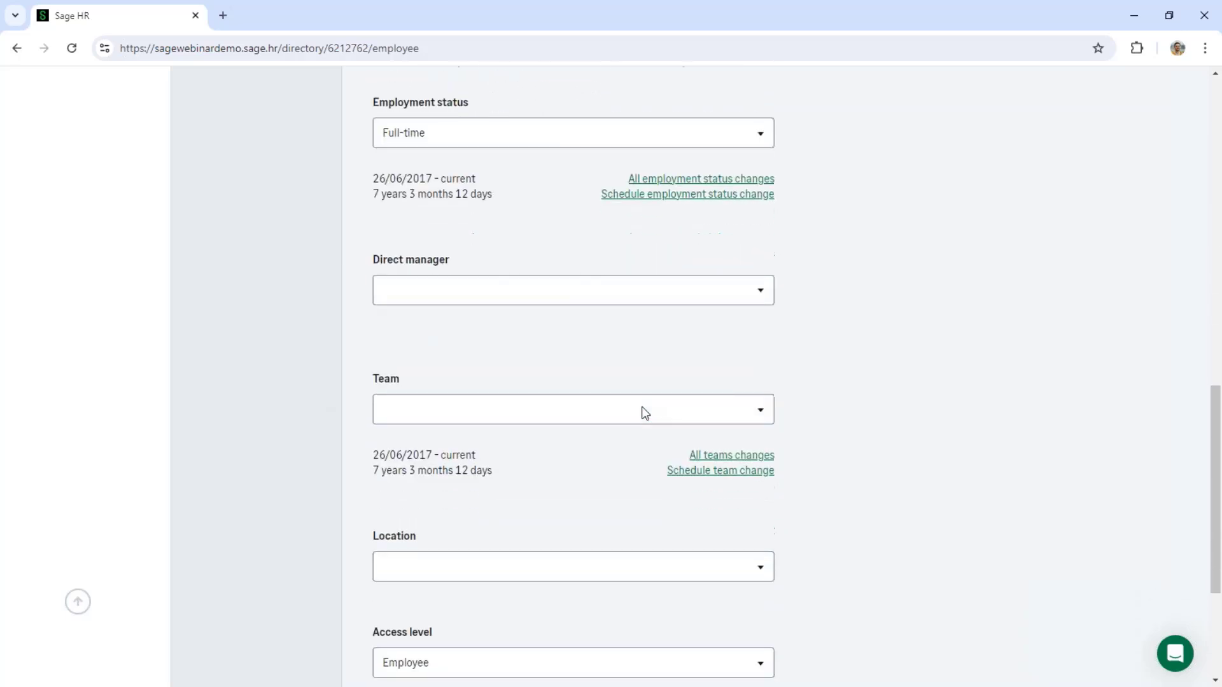
{"action": "scroll", "coordinate": [644, 412], "scroll_direction": "down", "scroll_amount": 1}
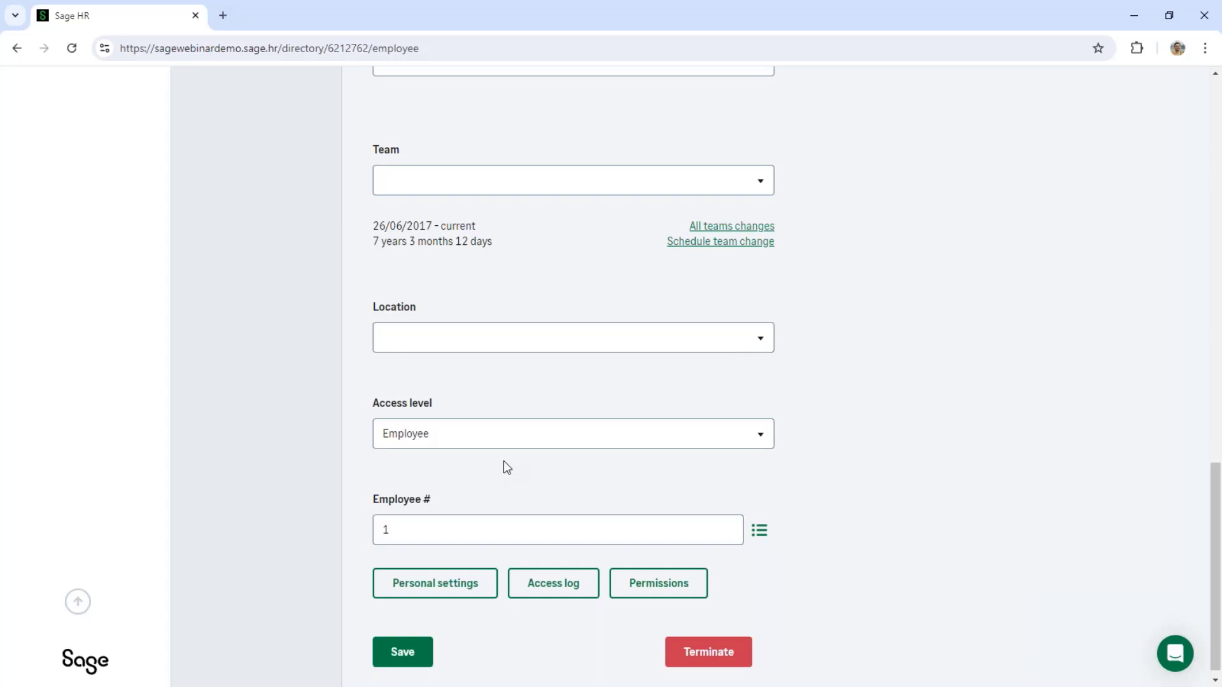
Step: View the access level options available for Employee One
{"action": "left_click", "coordinate": [743, 441]}
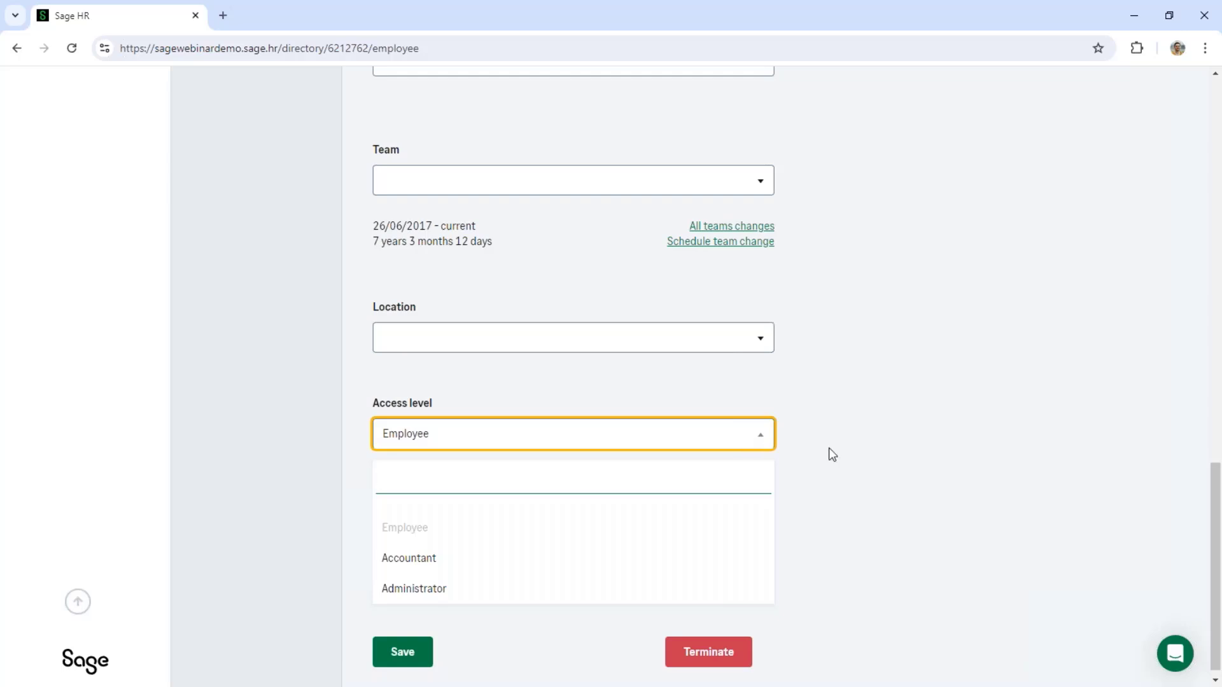
{"action": "left_click", "coordinate": [846, 445]}
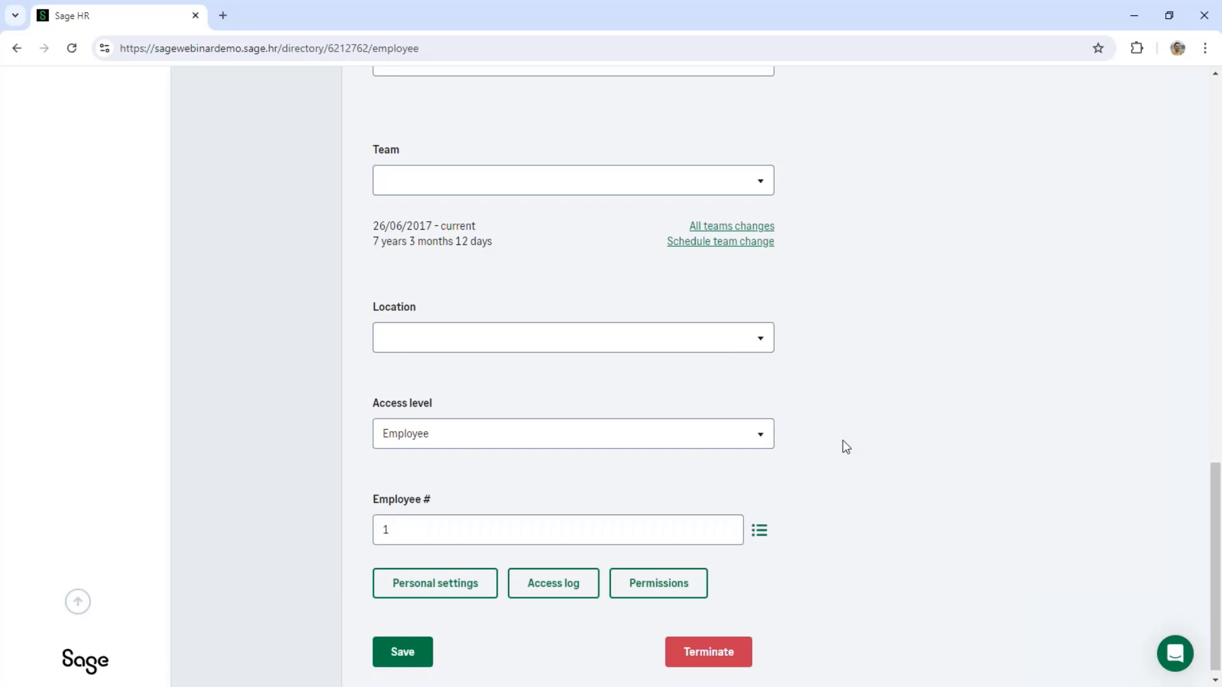
{"action": "scroll", "coordinate": [846, 446], "scroll_direction": "up", "scroll_amount": 15}
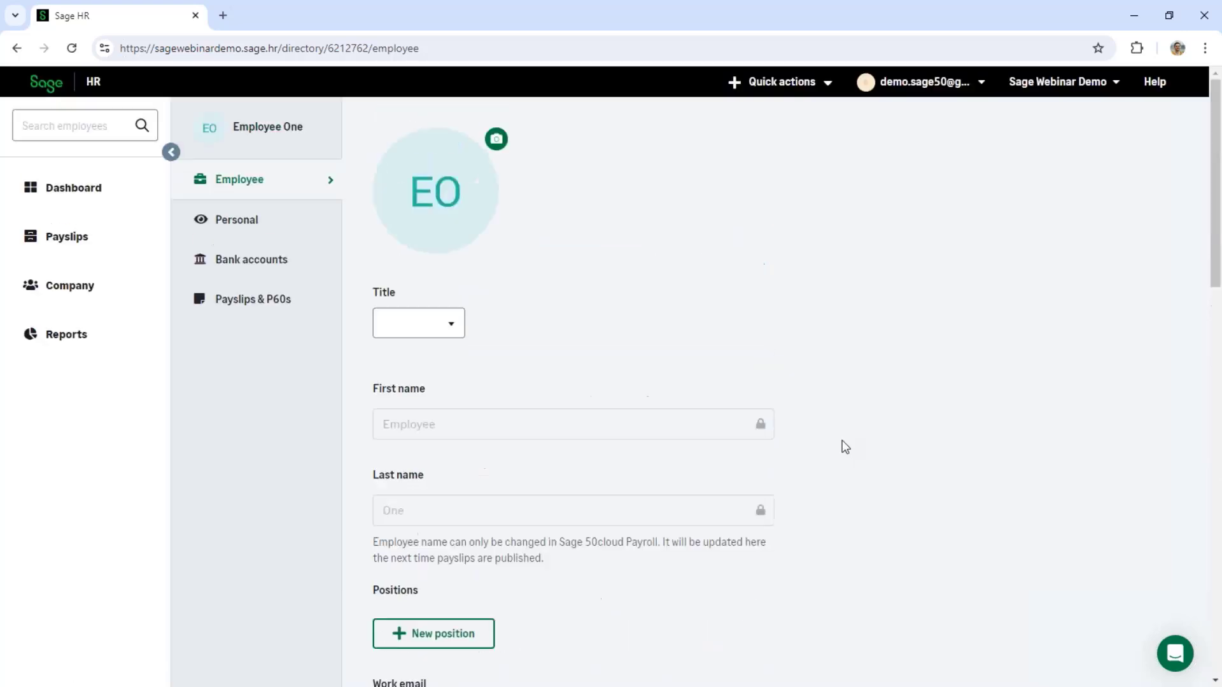
Step: Review Employee One's personal details from date of birth down to children, and view the bank accounts
{"action": "left_click", "coordinate": [246, 220]}
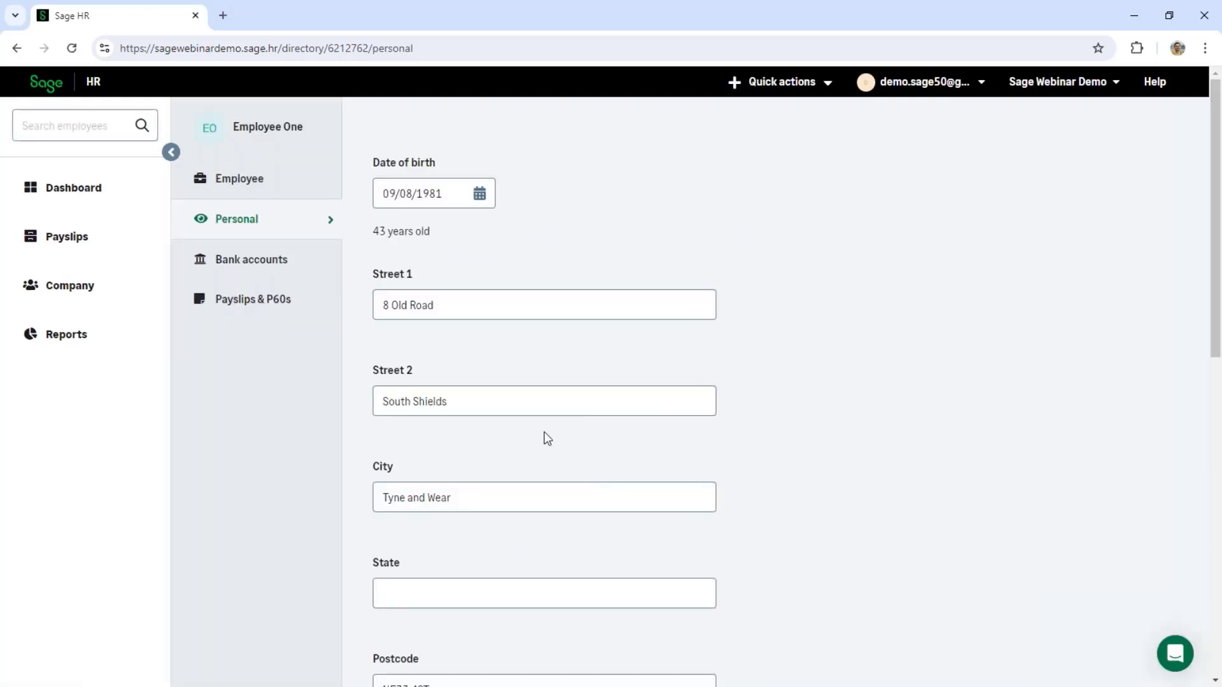
{"action": "scroll", "coordinate": [536, 470], "scroll_direction": "down", "scroll_amount": 10}
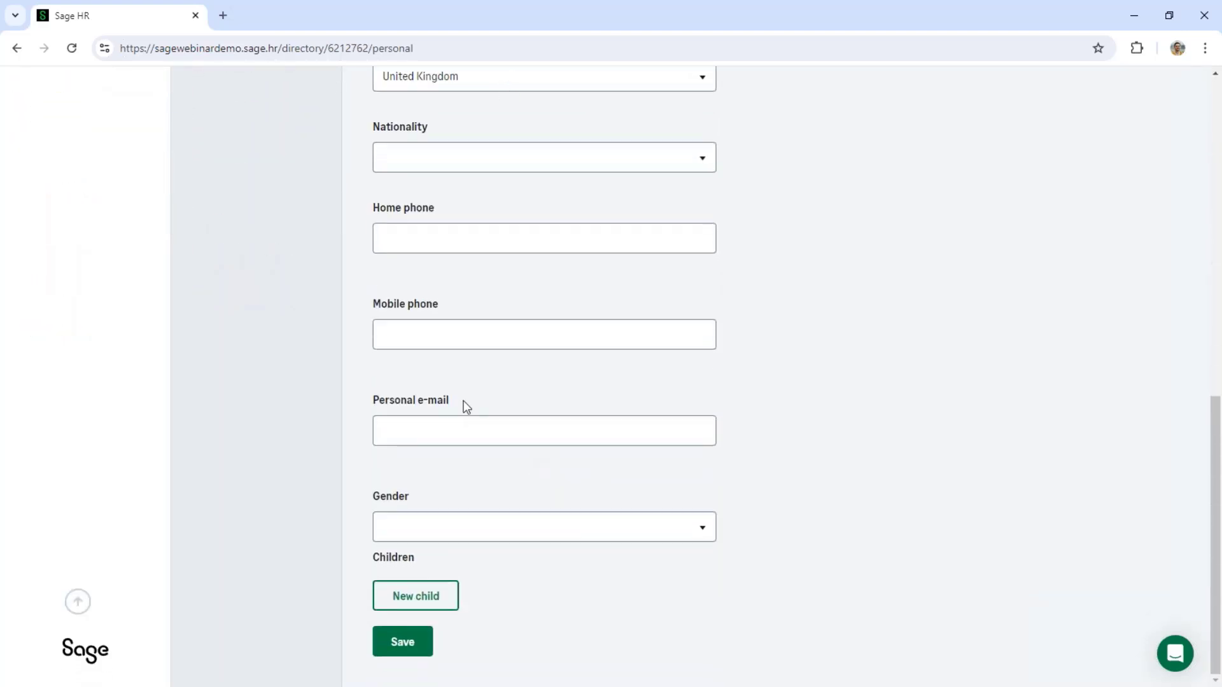
{"action": "scroll", "coordinate": [466, 406], "scroll_direction": "up", "scroll_amount": 10}
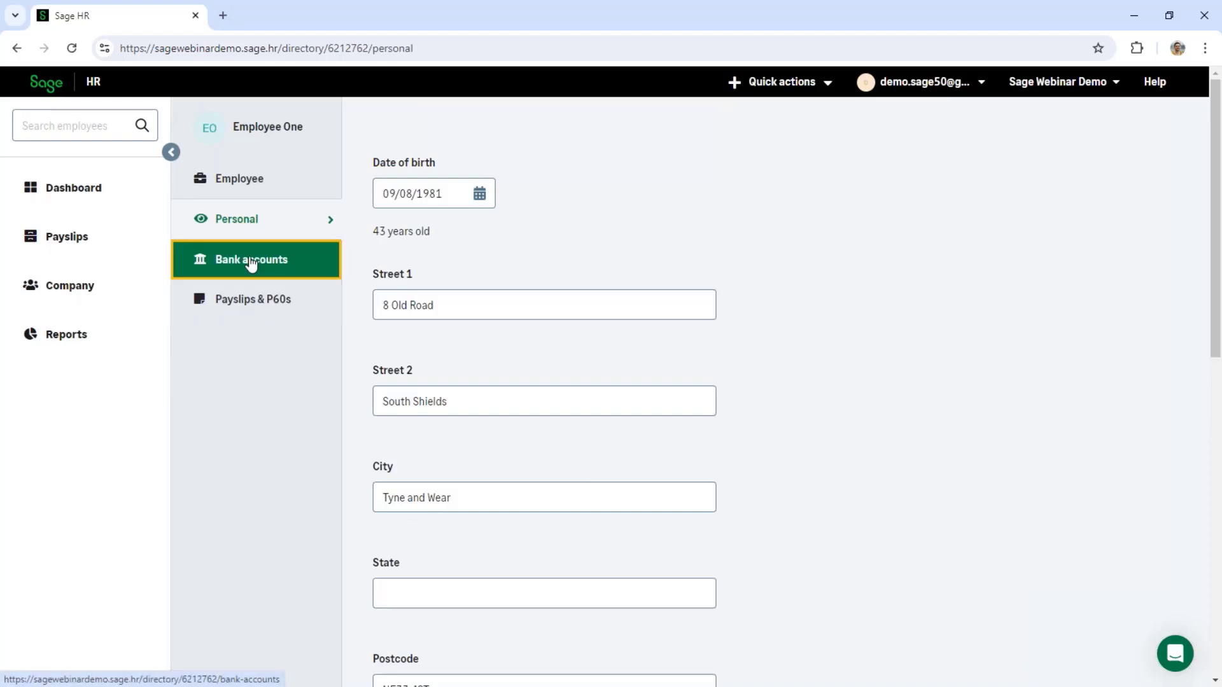
{"action": "left_click", "coordinate": [343, 271]}
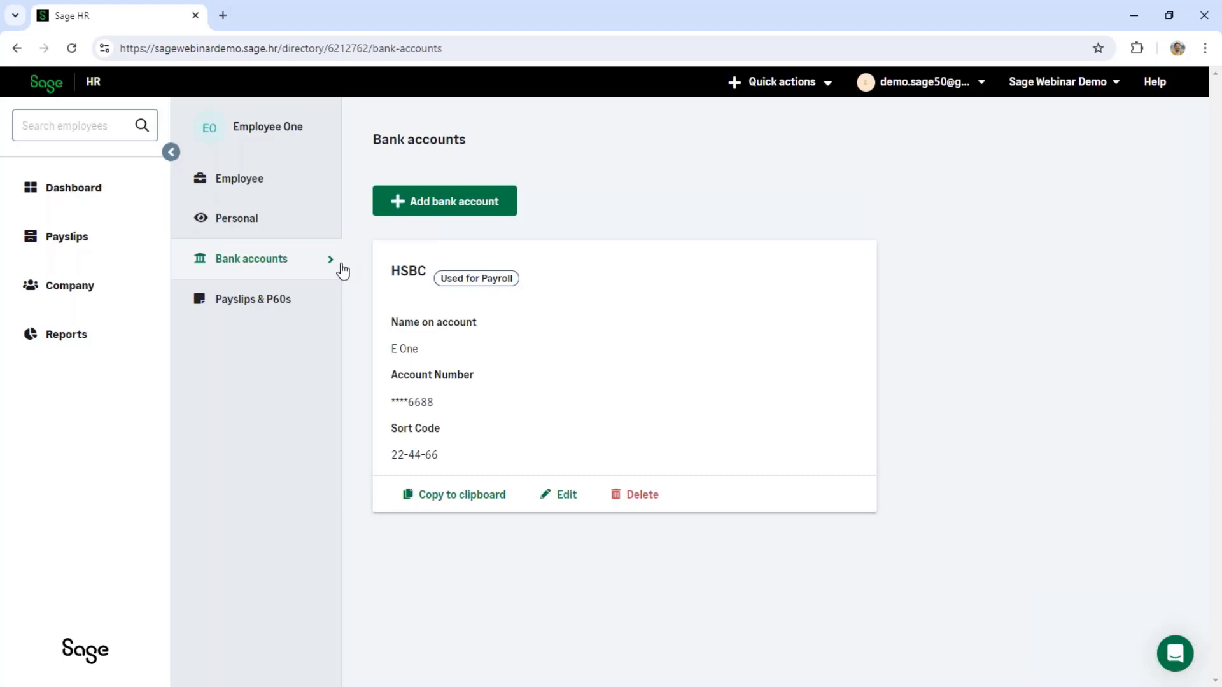
Step: View Employee One's payslips and check the actions available for the 30/09/2024 payslip
{"action": "left_click", "coordinate": [266, 300]}
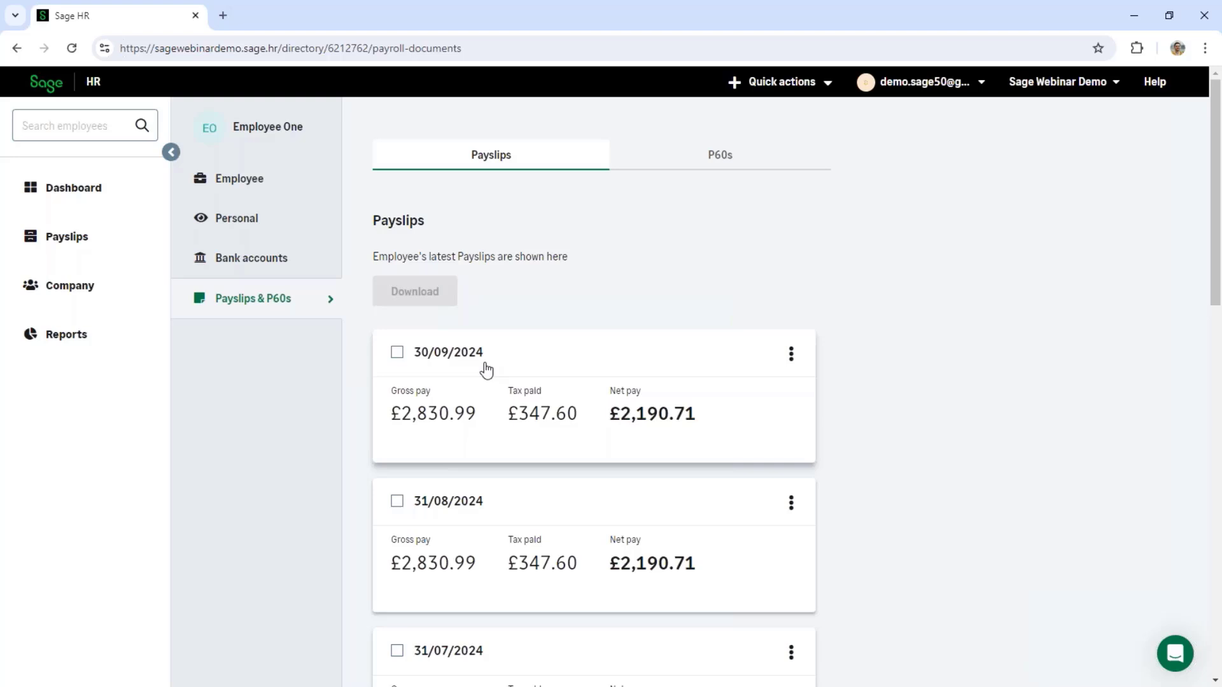
{"action": "left_click", "coordinate": [797, 354]}
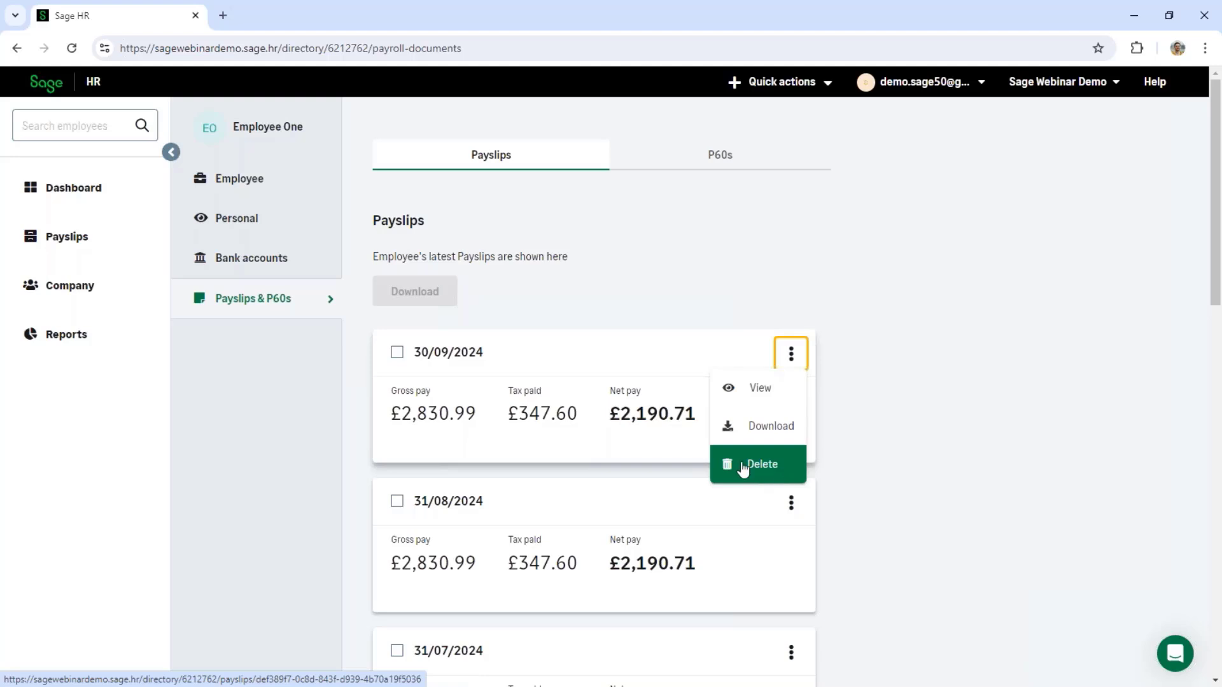
{"action": "left_click", "coordinate": [858, 443]}
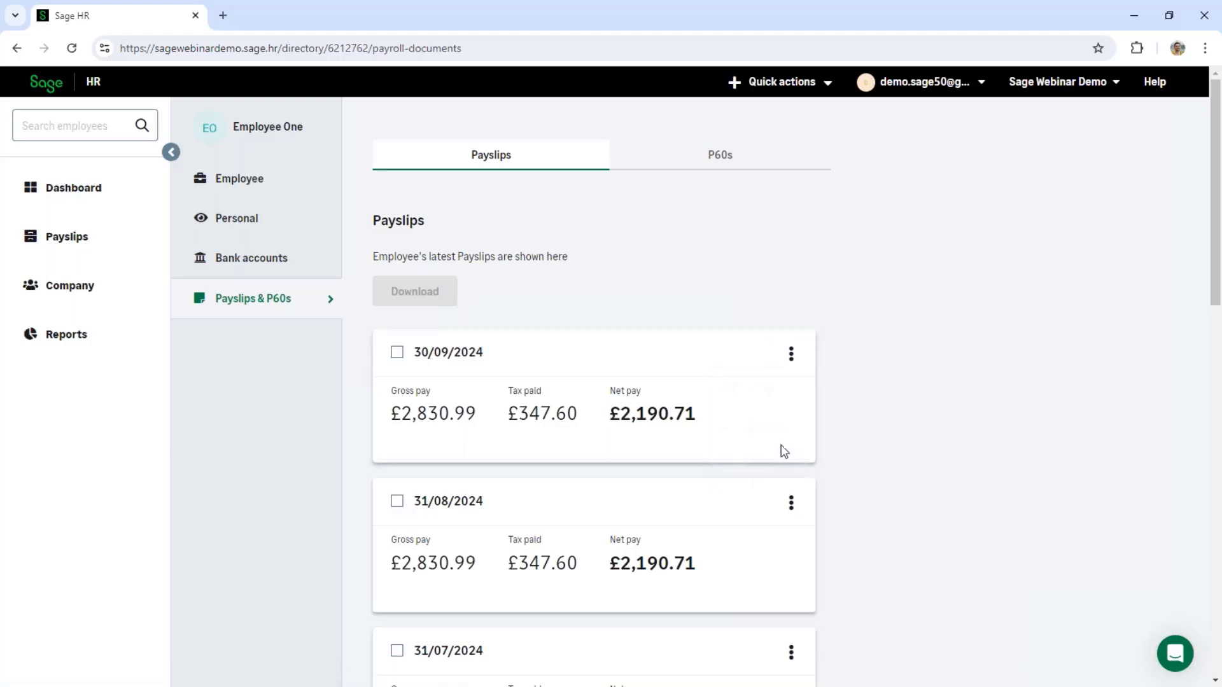
Step: View the company directory, the terminated employees report and the access logs
{"action": "left_click", "coordinate": [89, 280]}
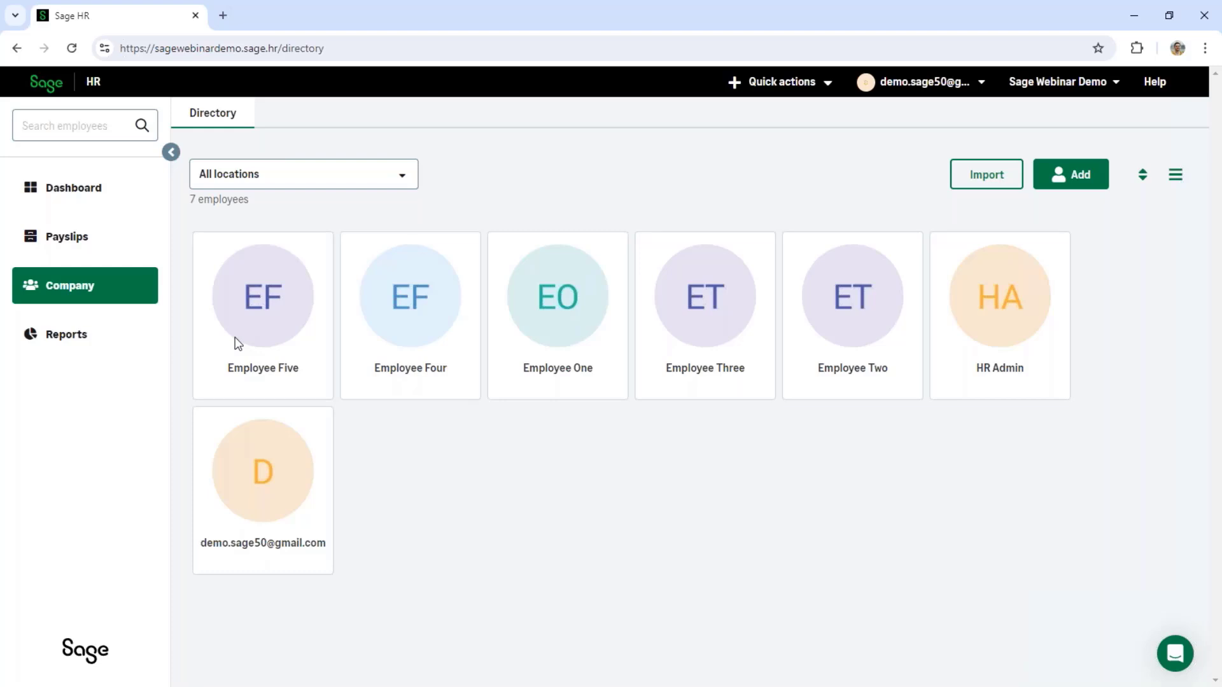
{"action": "left_click", "coordinate": [104, 342]}
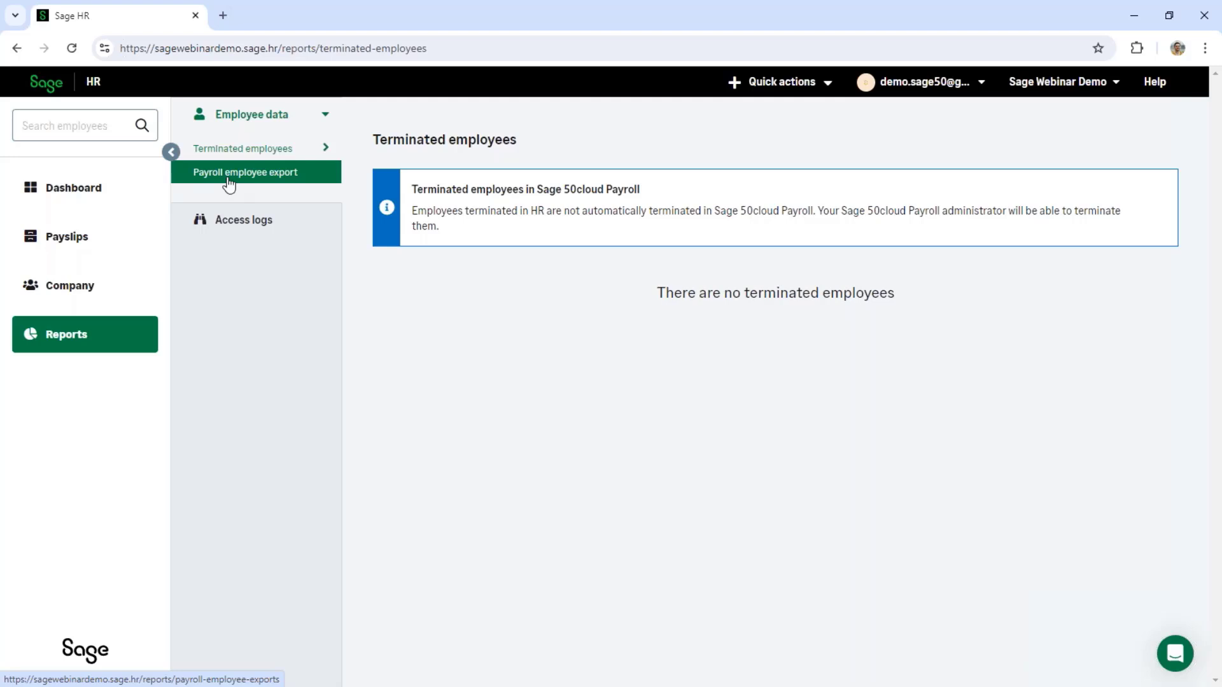
{"action": "left_click", "coordinate": [274, 226]}
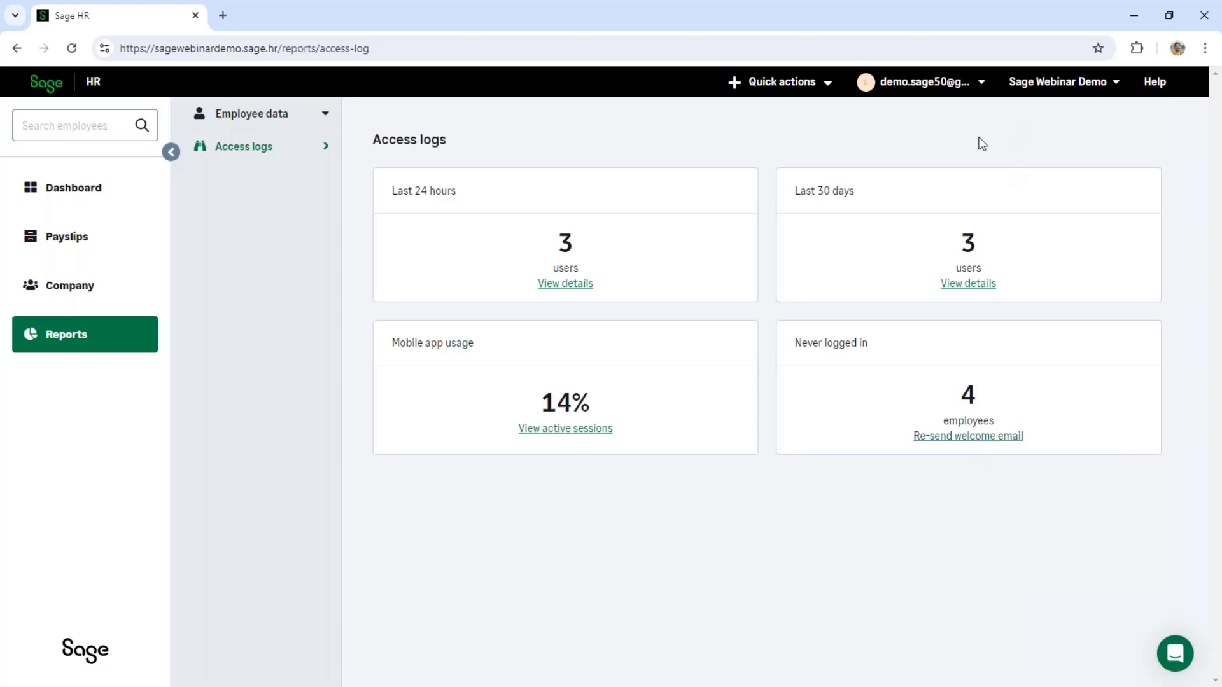
Step: View the general company settings and review the global permissions, including the fields shown in employee profiles
{"action": "left_click", "coordinate": [917, 89]}
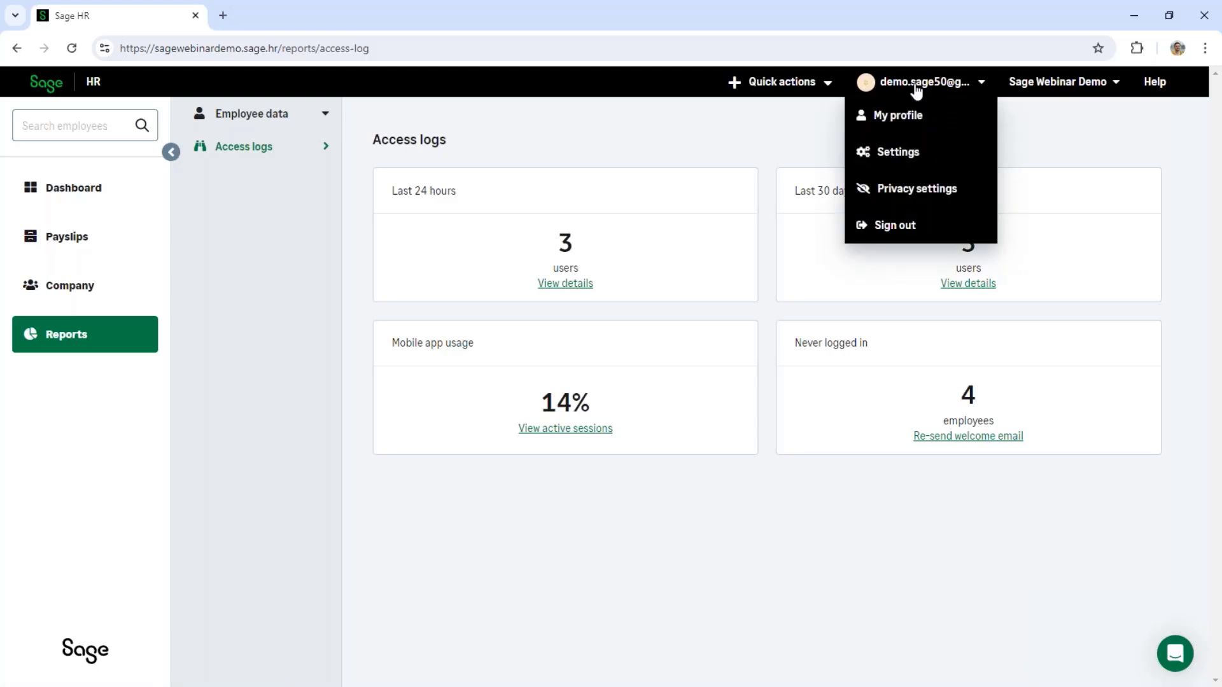
{"action": "left_click", "coordinate": [910, 159]}
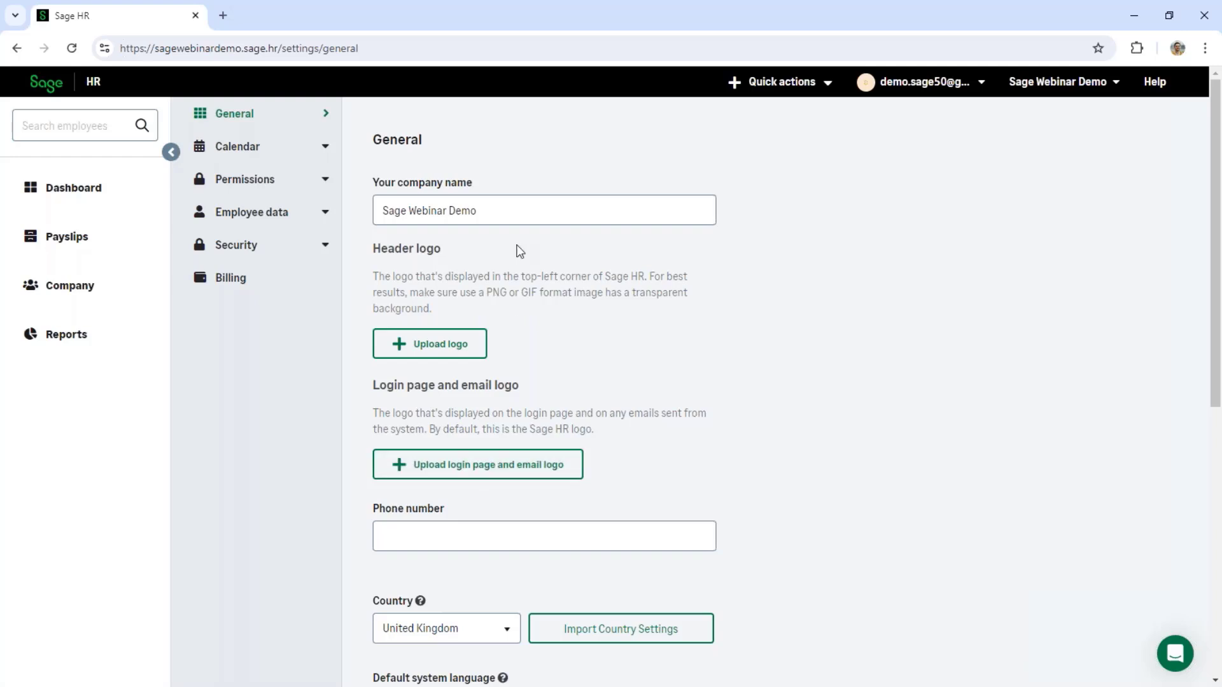
{"action": "left_click", "coordinate": [289, 192]}
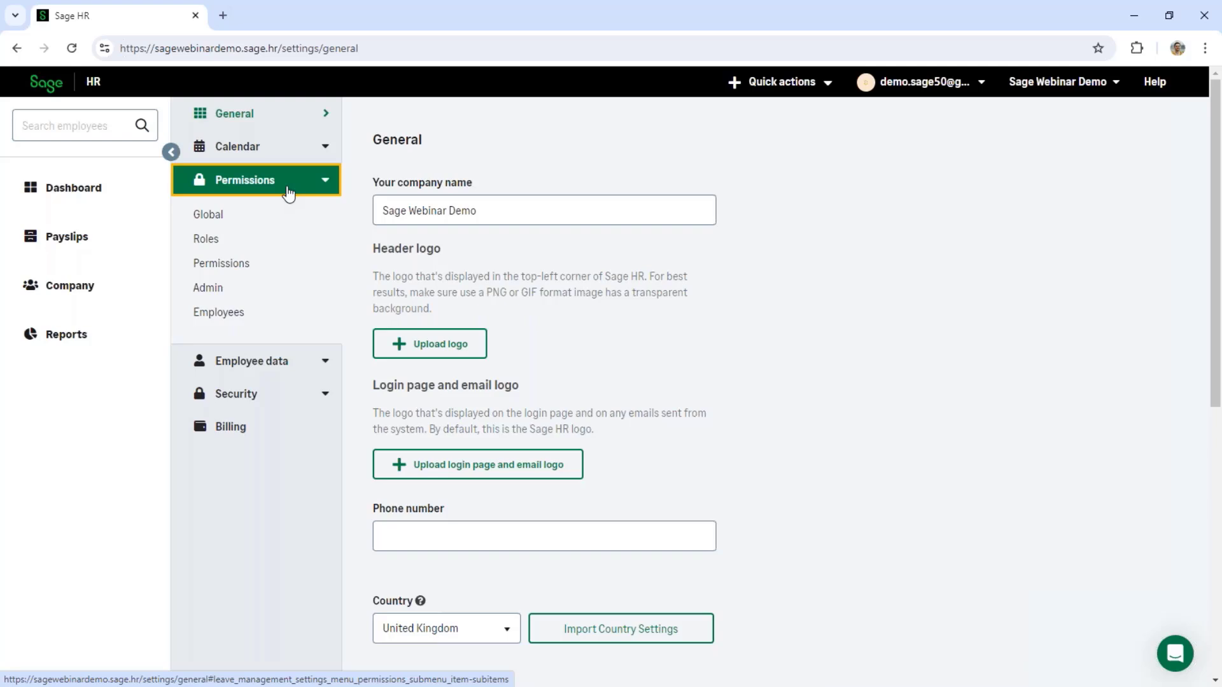
{"action": "left_click", "coordinate": [252, 218]}
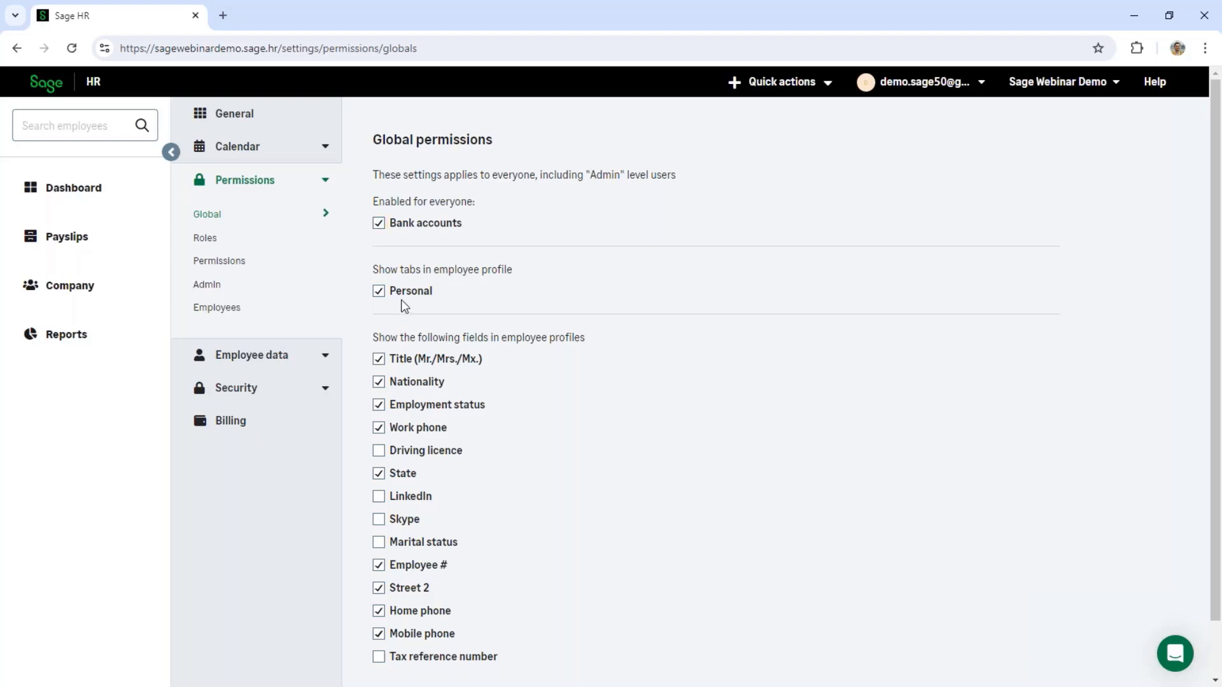
{"action": "scroll", "coordinate": [568, 392], "scroll_direction": "down", "scroll_amount": 1}
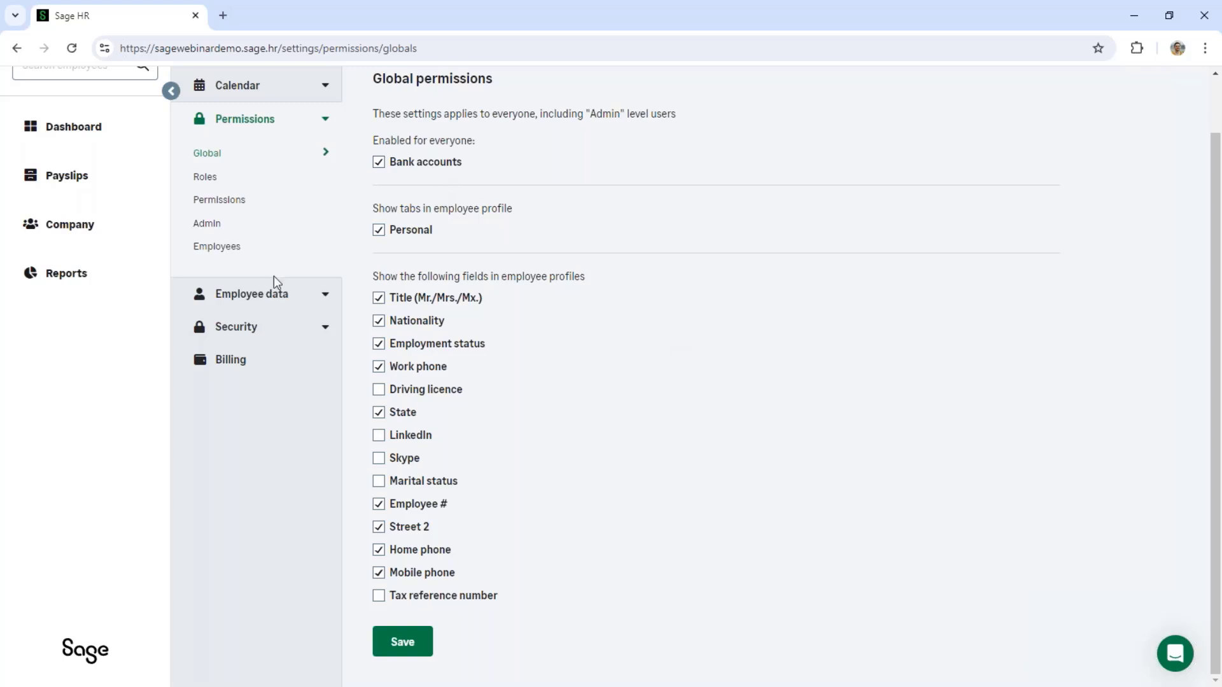
Step: Review the employee permissions and the period options for payslip access after termination
{"action": "left_click", "coordinate": [238, 257]}
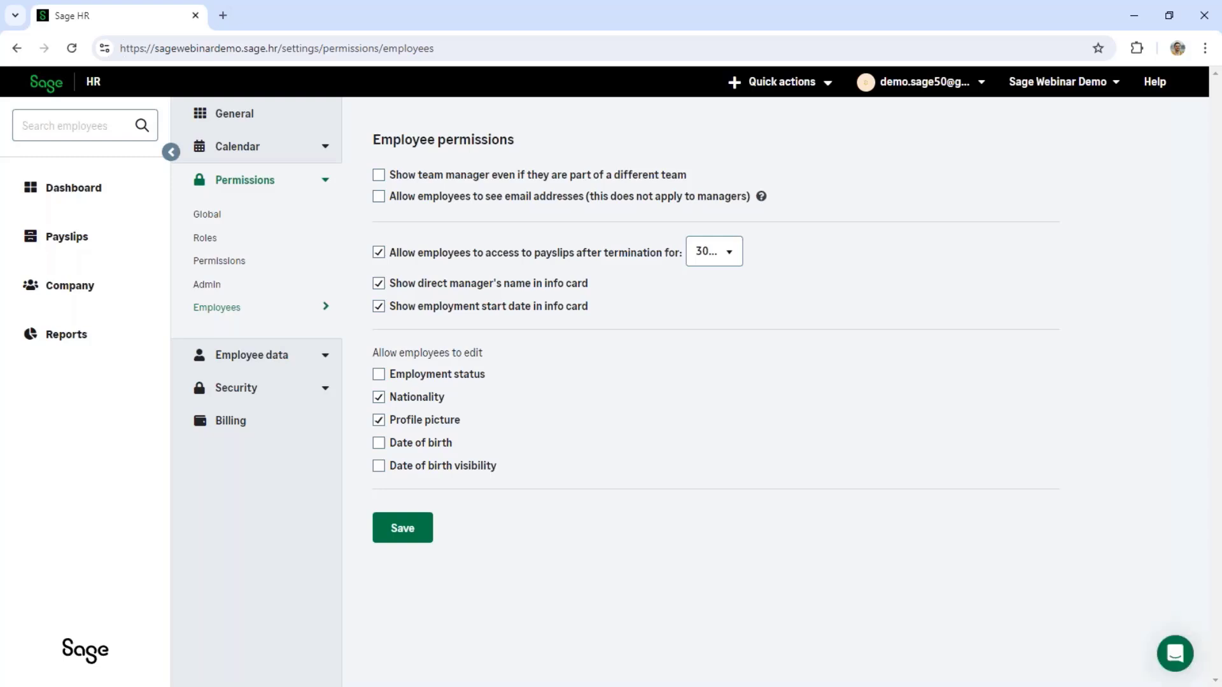
{"action": "left_click", "coordinate": [407, 263]}
{"action": "left_click", "coordinate": [714, 256]}
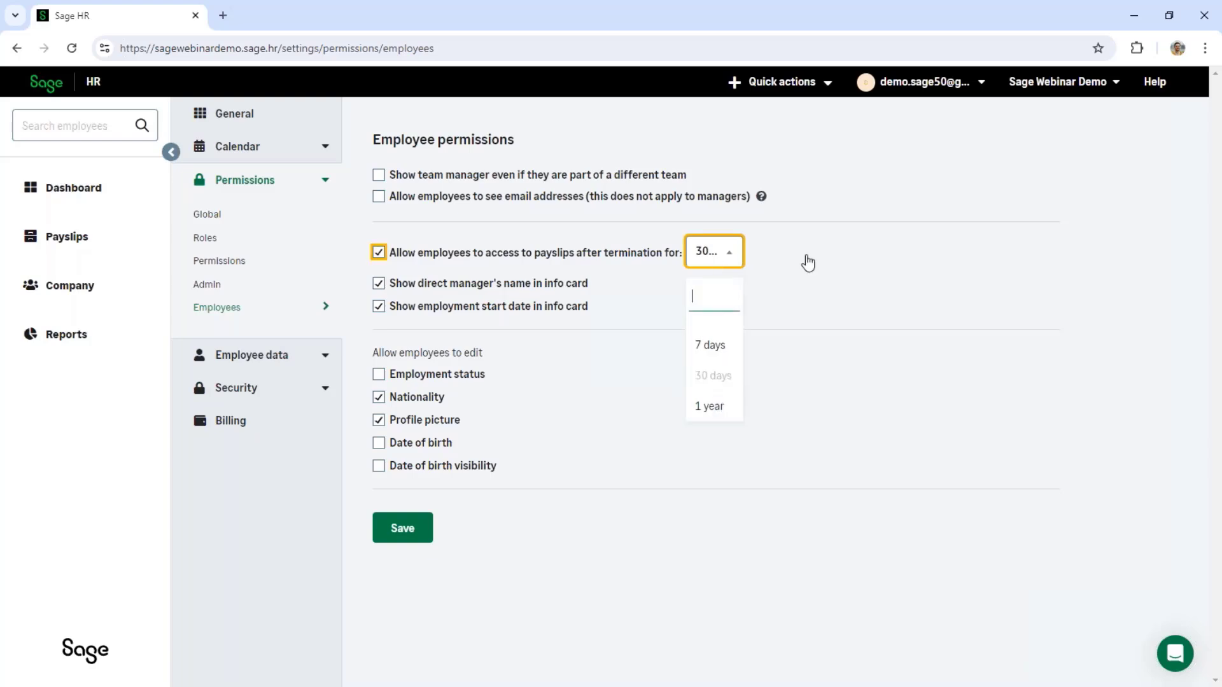
{"action": "left_click", "coordinate": [738, 547]}
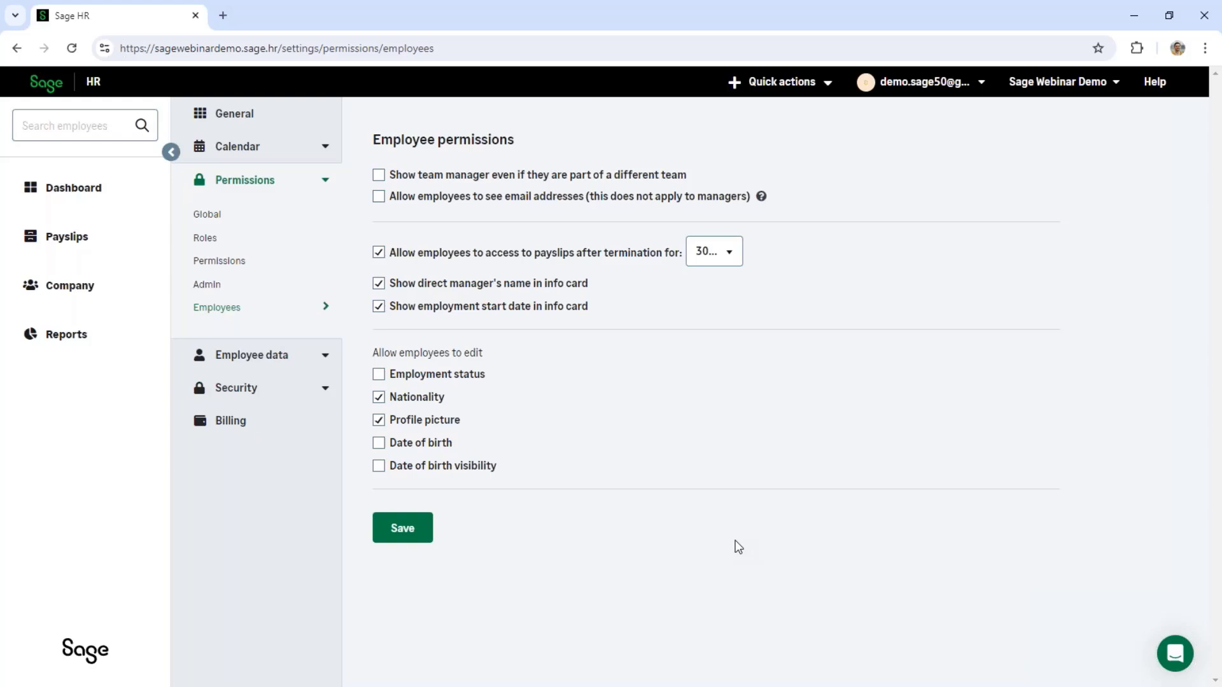
Step: Review the security settings for Sage accounts and two-factor authentication
{"action": "left_click", "coordinate": [248, 390]}
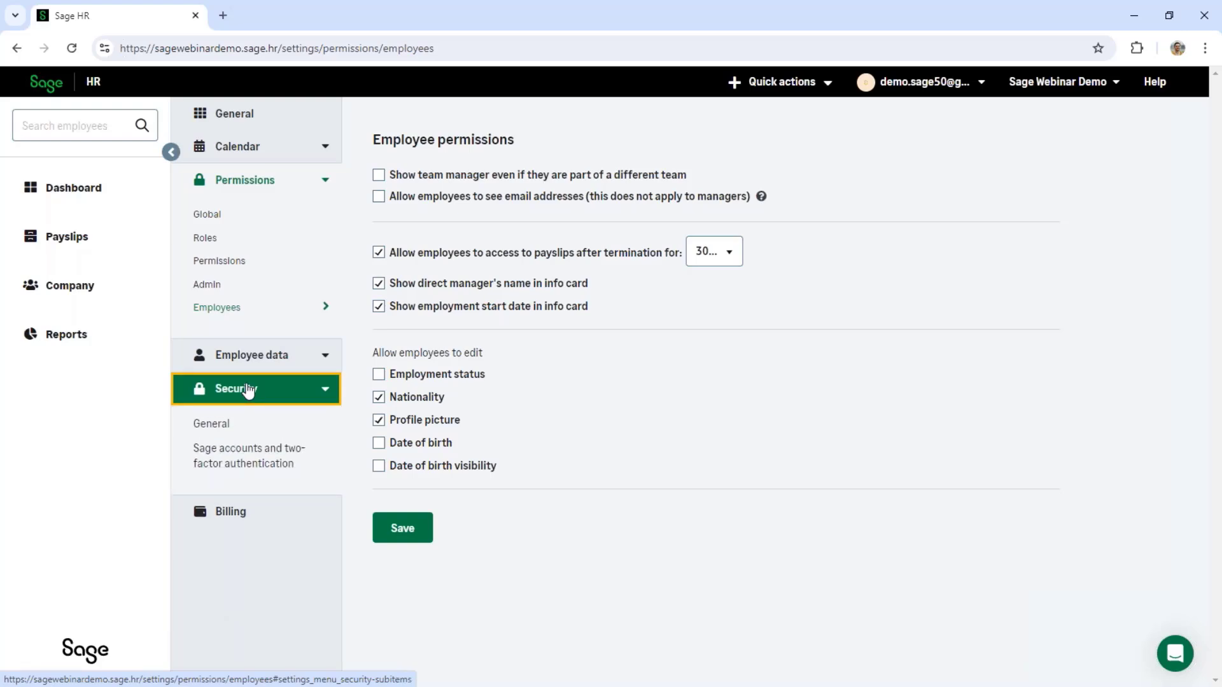
{"action": "left_click", "coordinate": [250, 459]}
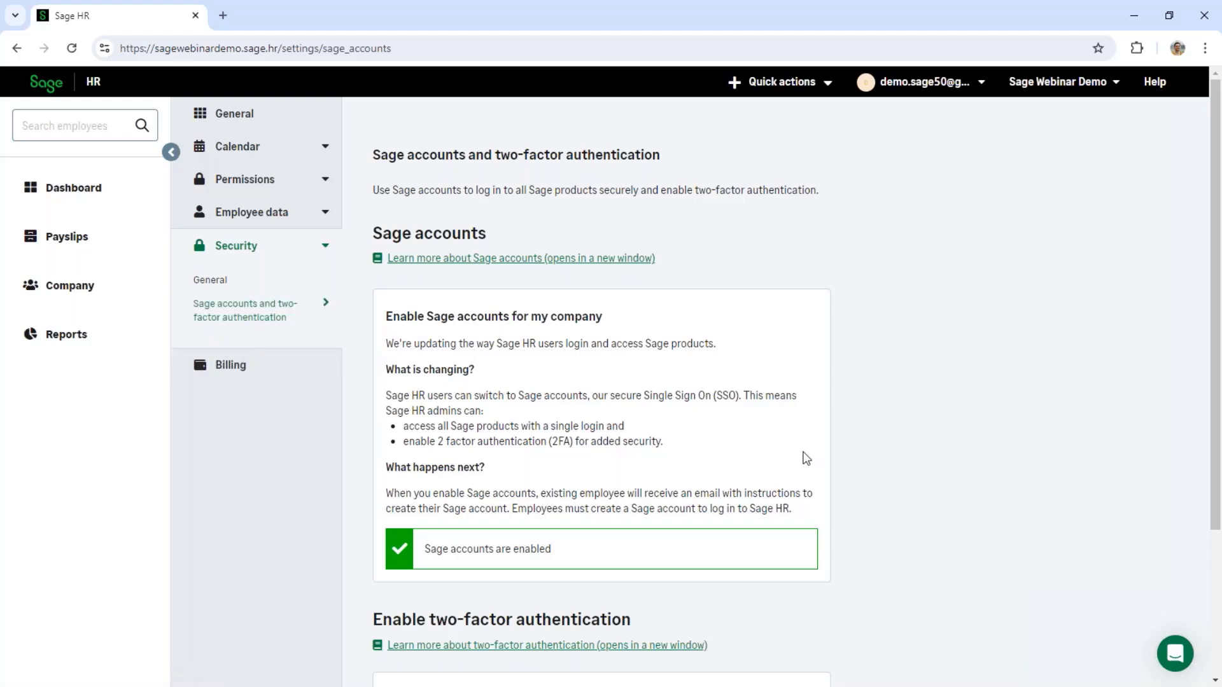
{"action": "scroll", "coordinate": [806, 459], "scroll_direction": "down", "scroll_amount": 3}
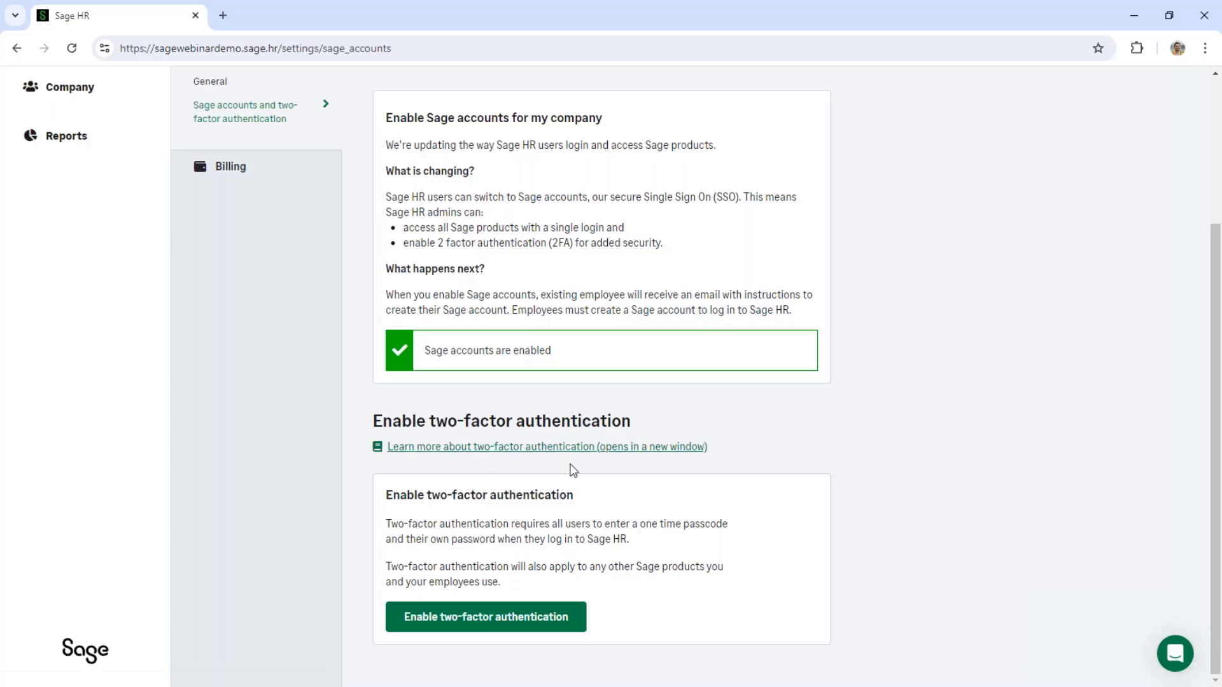
{"action": "scroll", "coordinate": [573, 471], "scroll_direction": "up", "scroll_amount": 3}
Step: From the company directory, start a new employee with first name Employee and last name Six, and fill in the employee's email address
{"action": "left_click", "coordinate": [70, 302]}
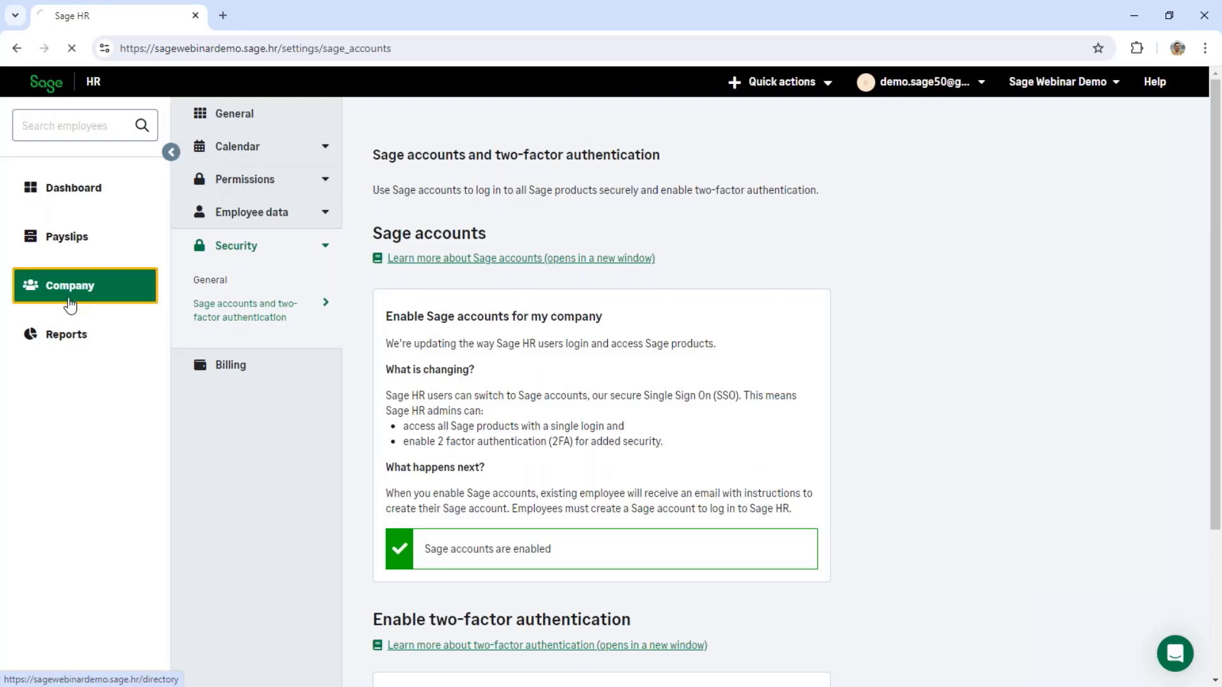
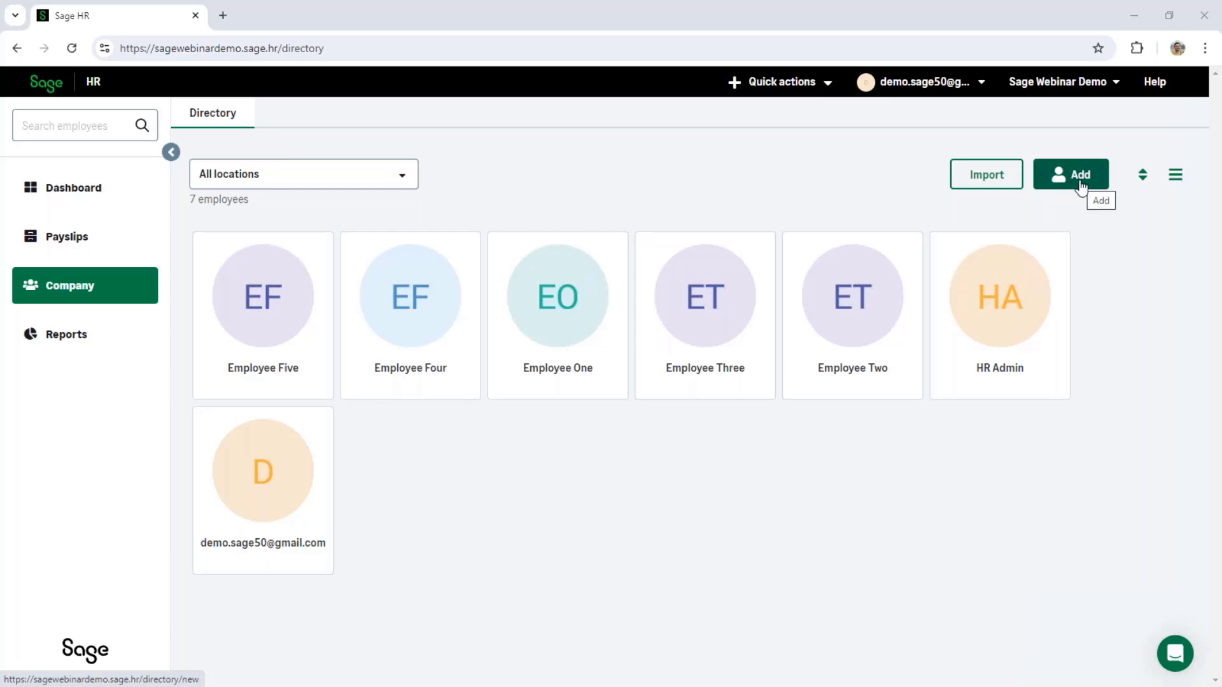
{"action": "left_click", "coordinate": [813, 89]}
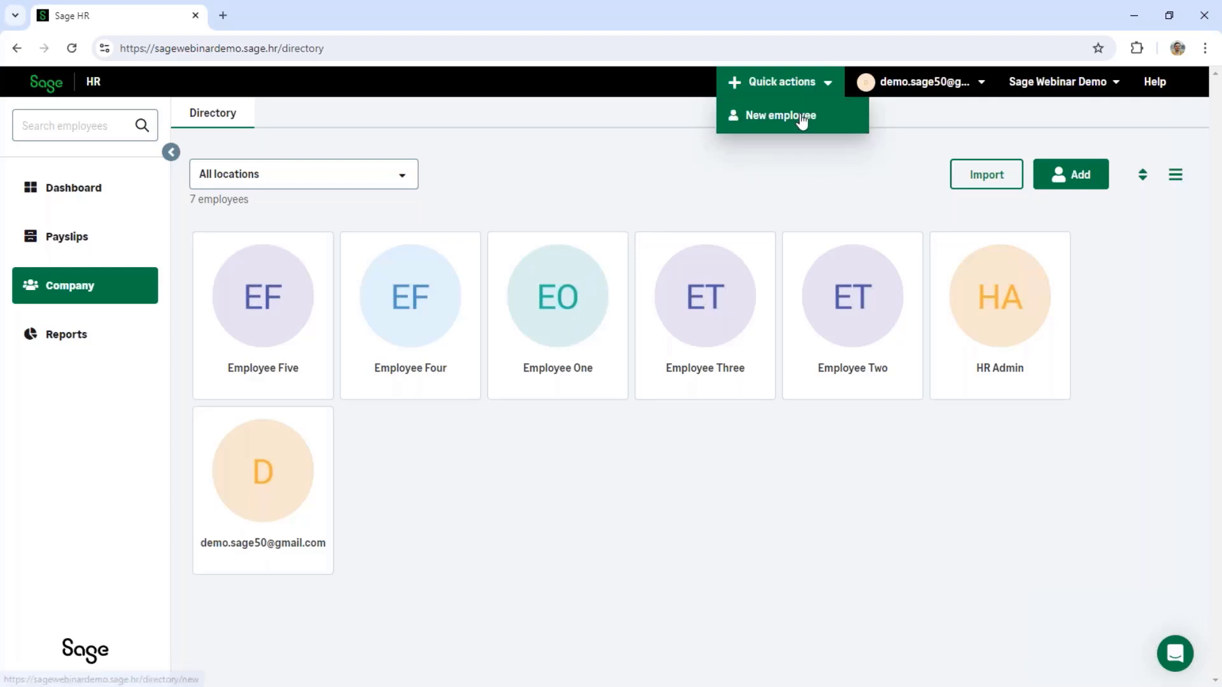
{"action": "left_click", "coordinate": [800, 116]}
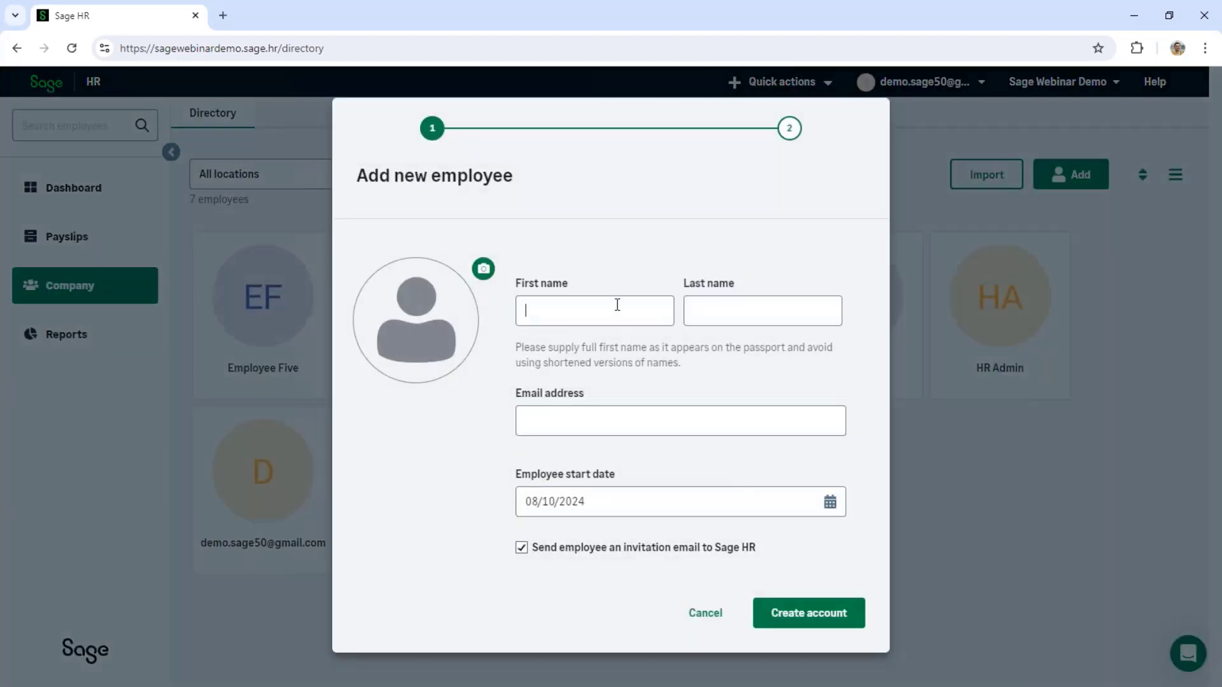
{"action": "left_click", "coordinate": [617, 304]}
{"action": "type", "text": "Emp"}
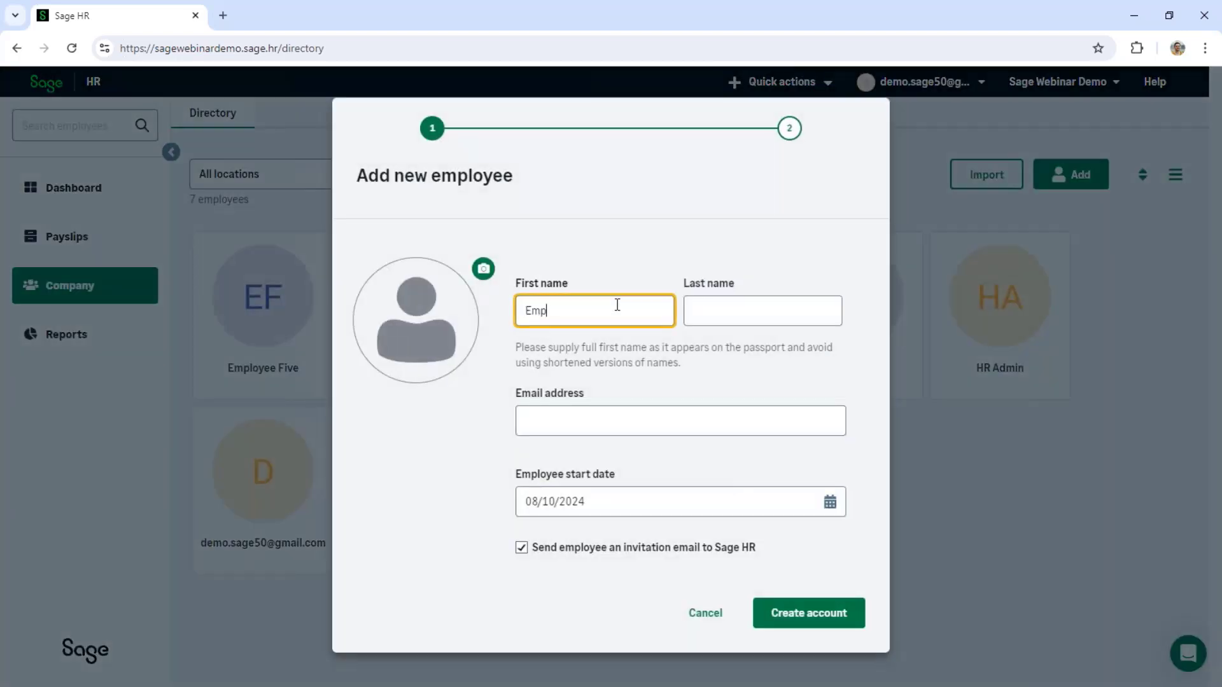
{"action": "type", "text": "loyee"}
{"action": "key", "text": "Tab"}
{"action": "type", "text": "Six"}
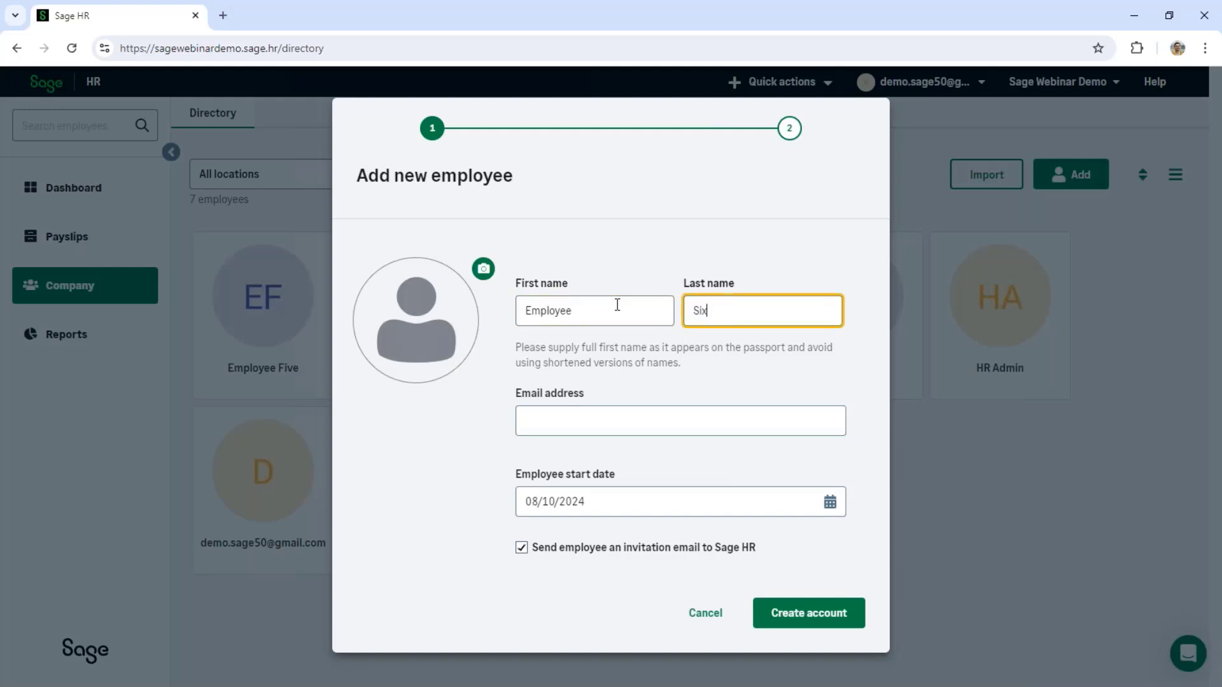
{"action": "key", "text": "Tab"}
{"action": "key", "text": "ctrl+v"}
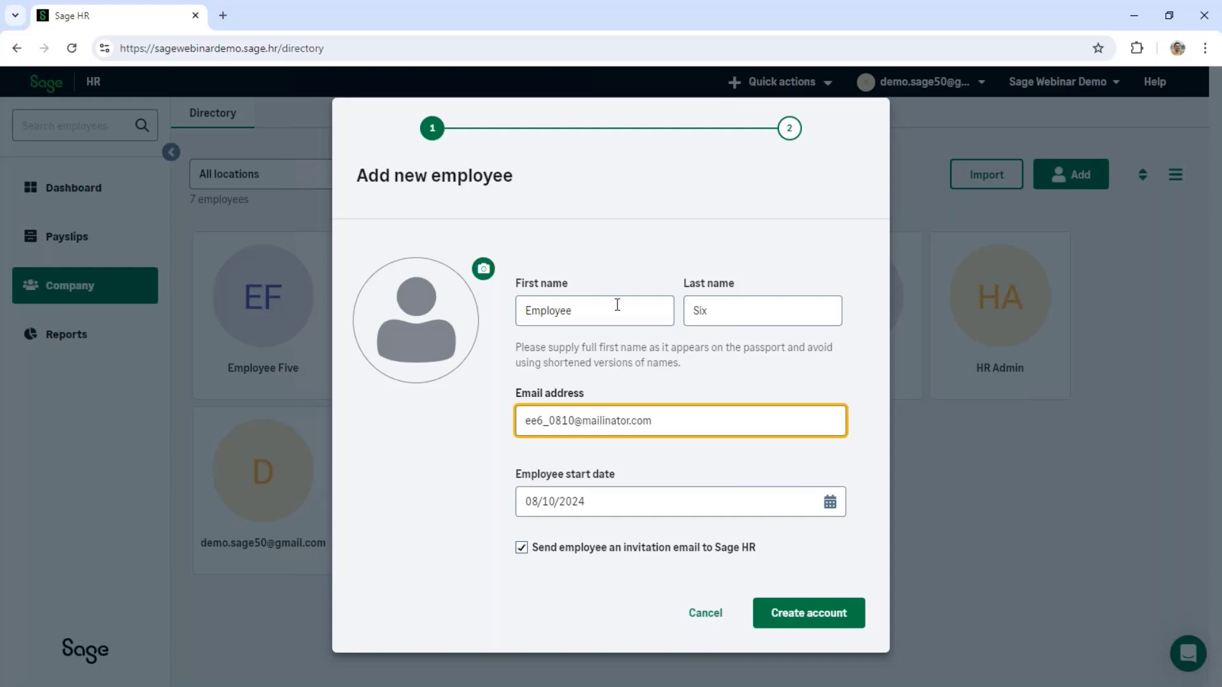
Step: Set the new employee's start date to 01/10/2024 and create the account
{"action": "left_click", "coordinate": [829, 502]}
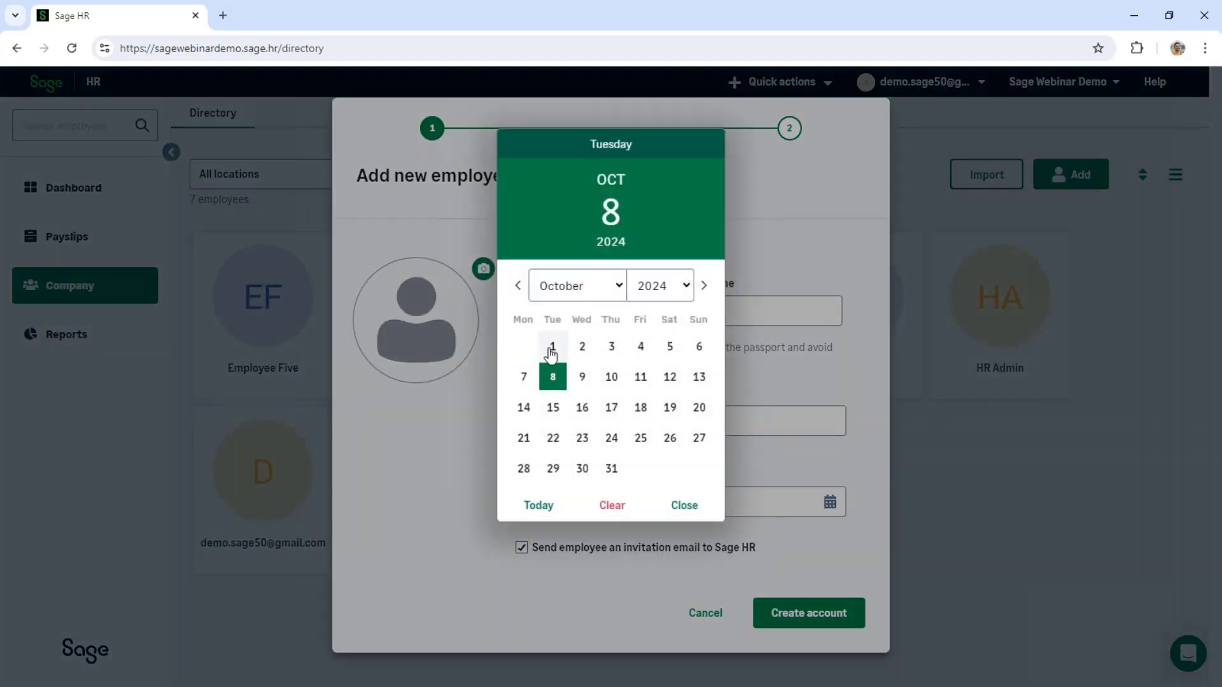
{"action": "left_click", "coordinate": [553, 347]}
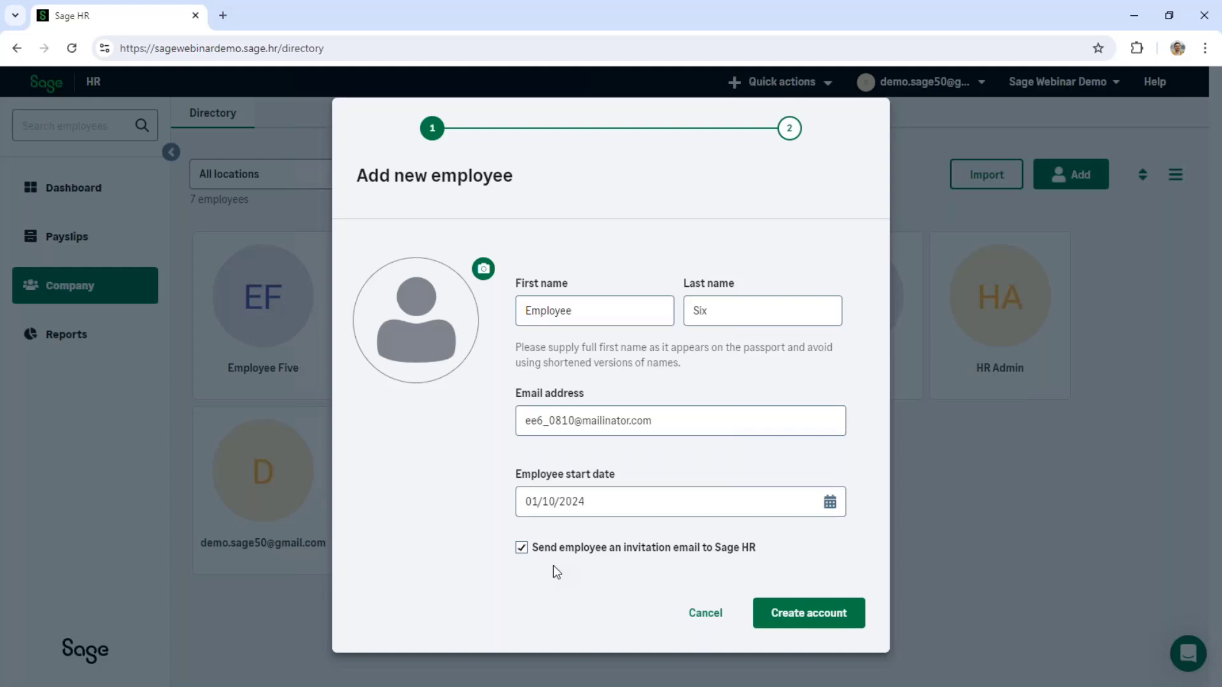
{"action": "left_click", "coordinate": [808, 617]}
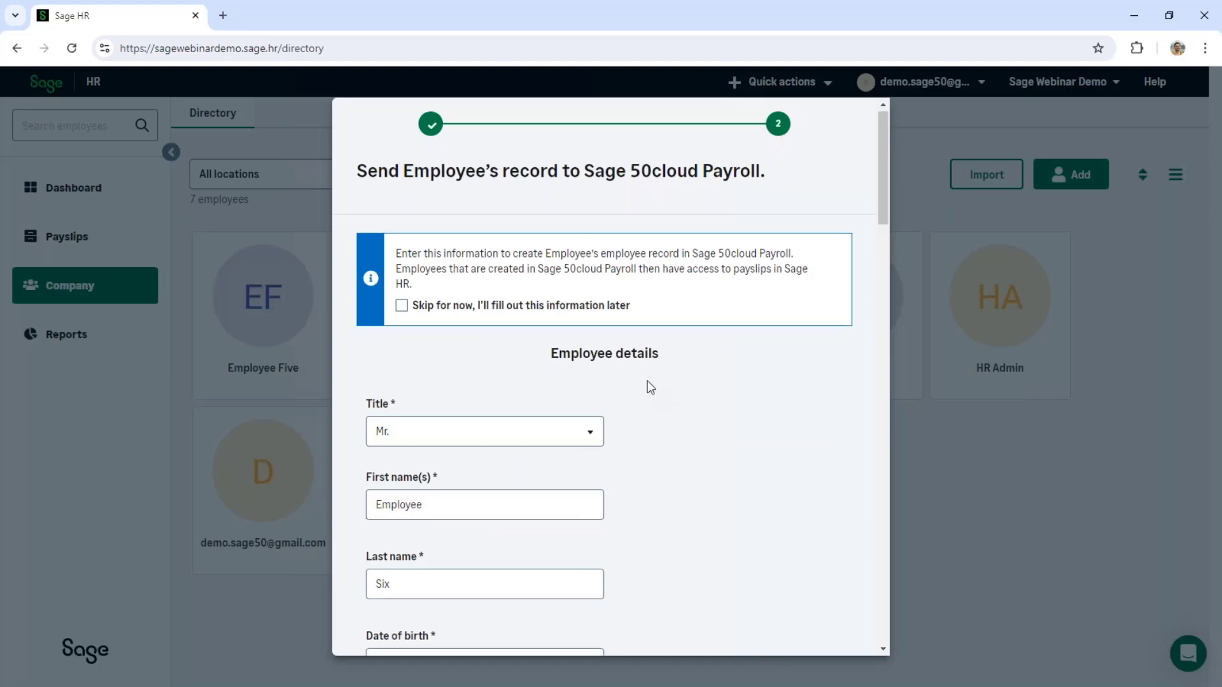
Step: Fill in the new employee's date of birth and set the gender to Male
{"action": "scroll", "coordinate": [647, 382], "scroll_direction": "down", "scroll_amount": 4}
{"action": "left_click", "coordinate": [588, 439]}
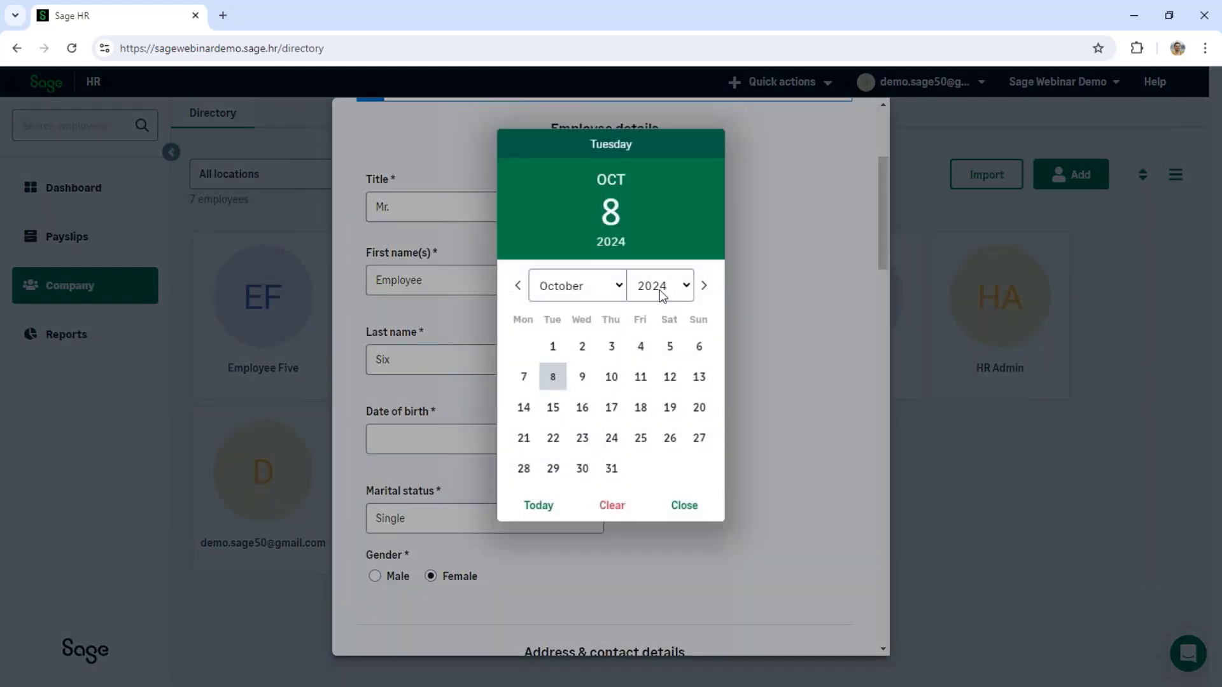
{"action": "left_click", "coordinate": [662, 286]}
{"action": "scroll", "coordinate": [657, 349], "scroll_direction": "up", "scroll_amount": 6}
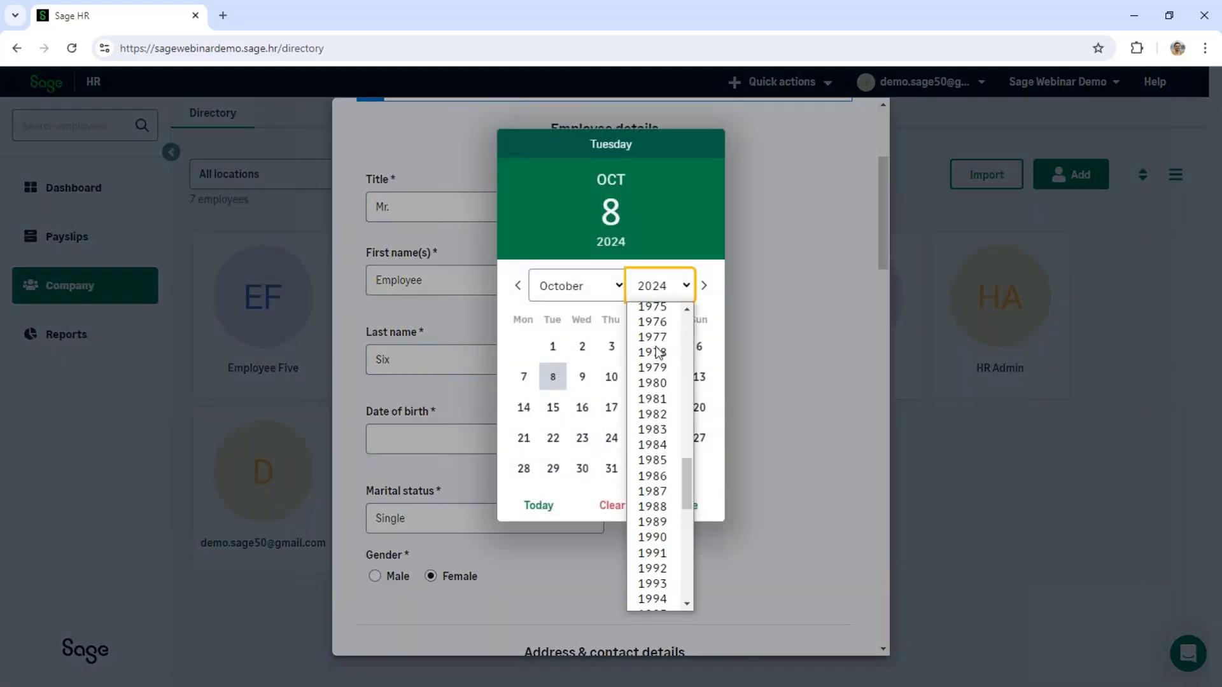
{"action": "left_click", "coordinate": [655, 512]}
{"action": "left_click", "coordinate": [588, 299]}
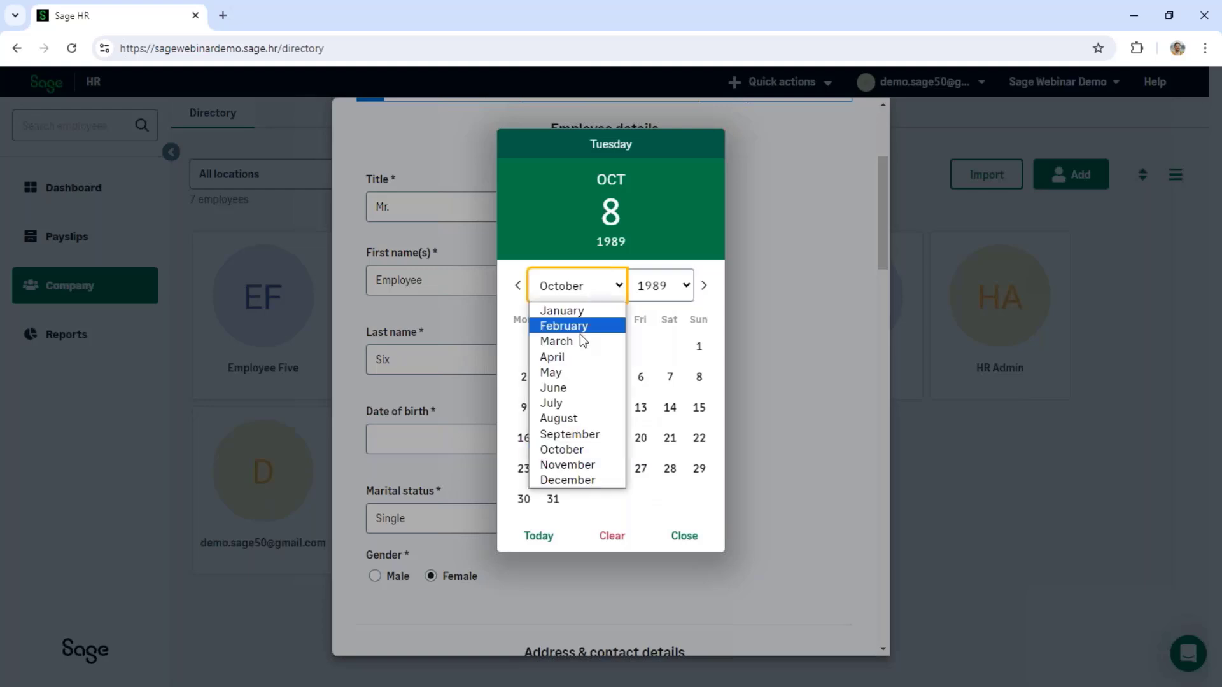
{"action": "left_click", "coordinate": [579, 357]}
{"action": "left_click", "coordinate": [611, 407]}
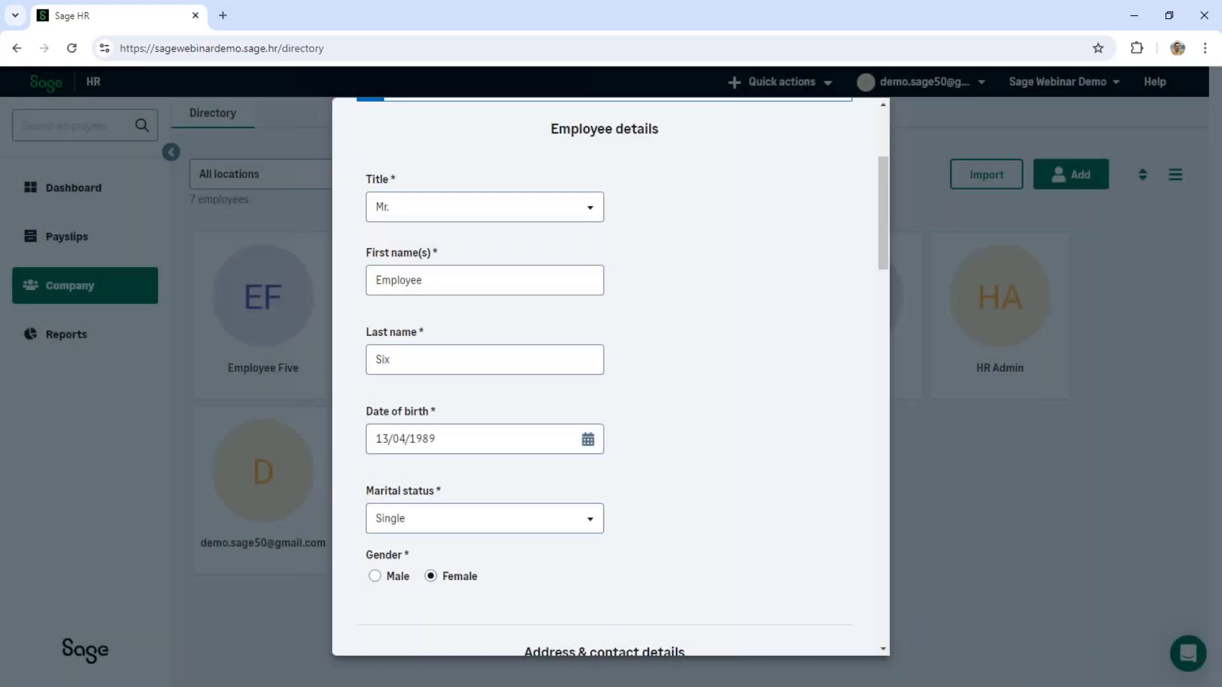
{"action": "scroll", "coordinate": [527, 457], "scroll_direction": "down", "scroll_amount": 1}
{"action": "left_click", "coordinate": [397, 500]}
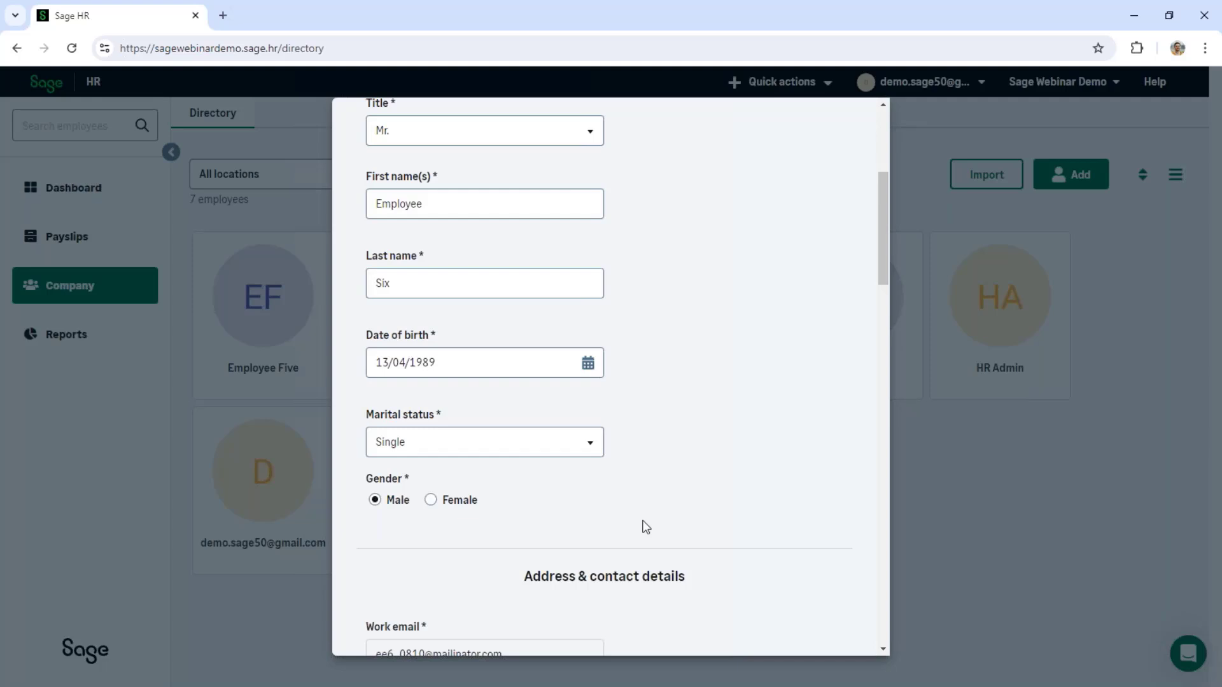
Step: Fill in address lines 1 and 2 in the new employee's address and contact details
{"action": "scroll", "coordinate": [647, 527], "scroll_direction": "down", "scroll_amount": 3}
{"action": "left_click", "coordinate": [506, 511]}
{"action": "type", "text": "1 Add"}
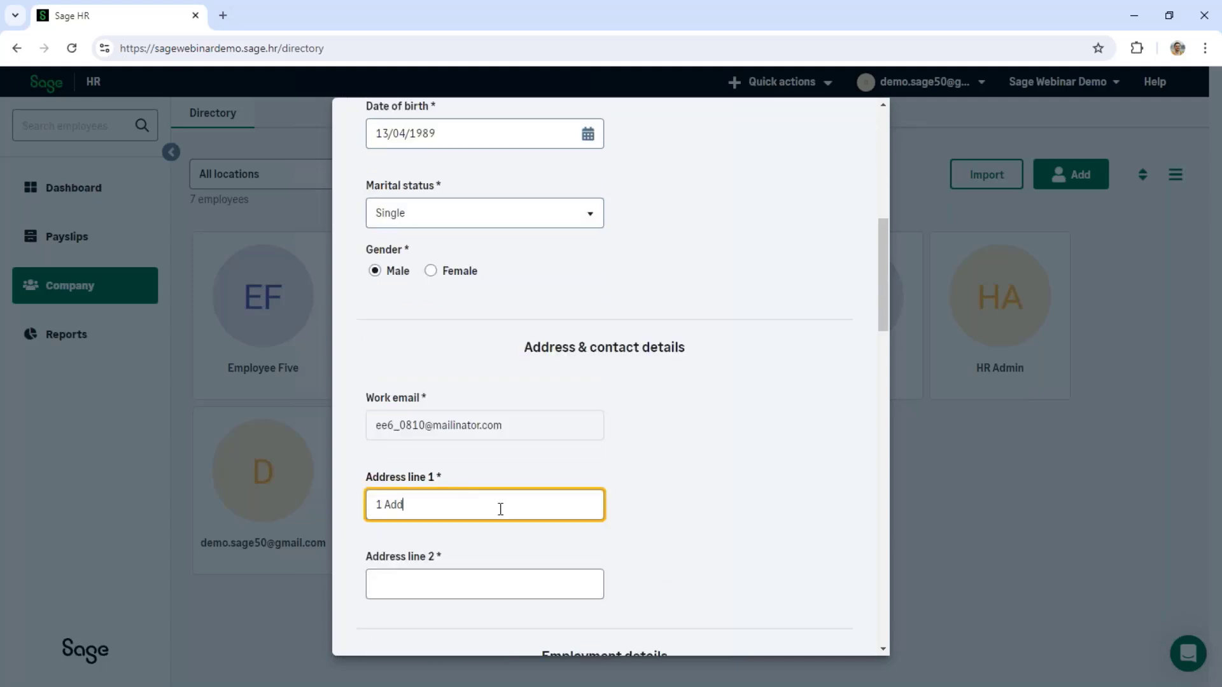
{"action": "type", "text": "ress"}
{"action": "key", "text": "Tab"}
{"action": "type", "text": "Town"}
Step: In the employment details, keep Starter Checklist only as the provided form and set the starter declaration to Statement B
{"action": "scroll", "coordinate": [500, 509], "scroll_direction": "down", "scroll_amount": 6}
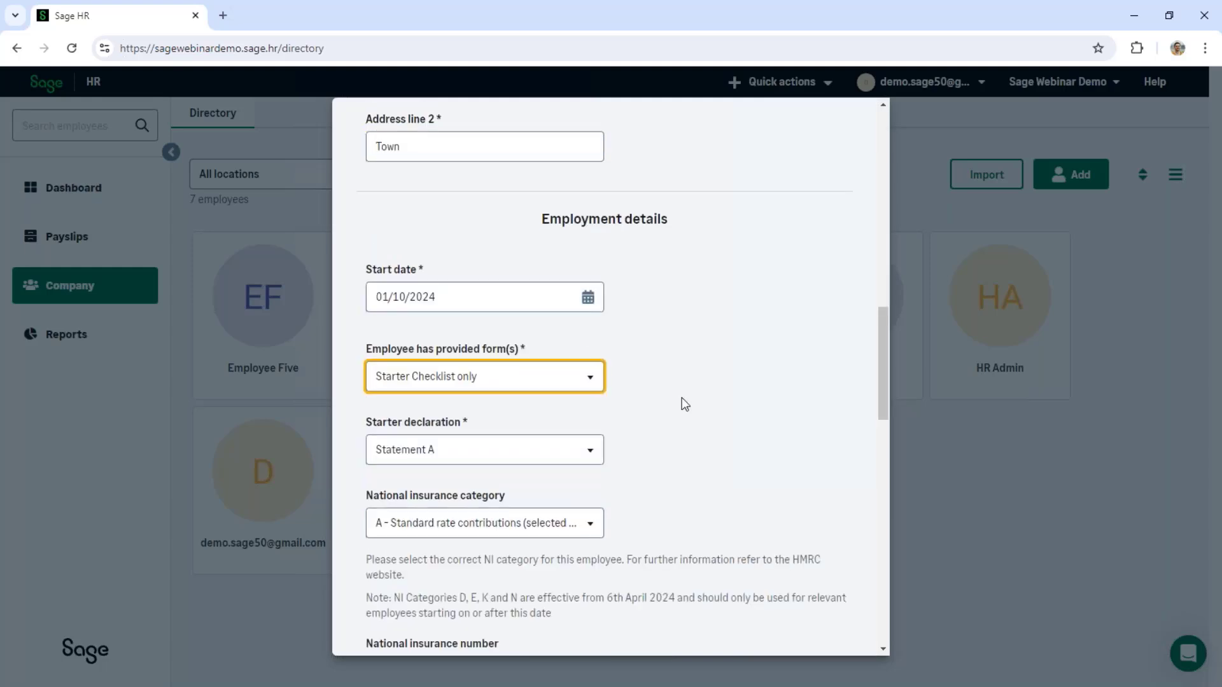
{"action": "scroll", "coordinate": [685, 405], "scroll_direction": "down", "scroll_amount": 1}
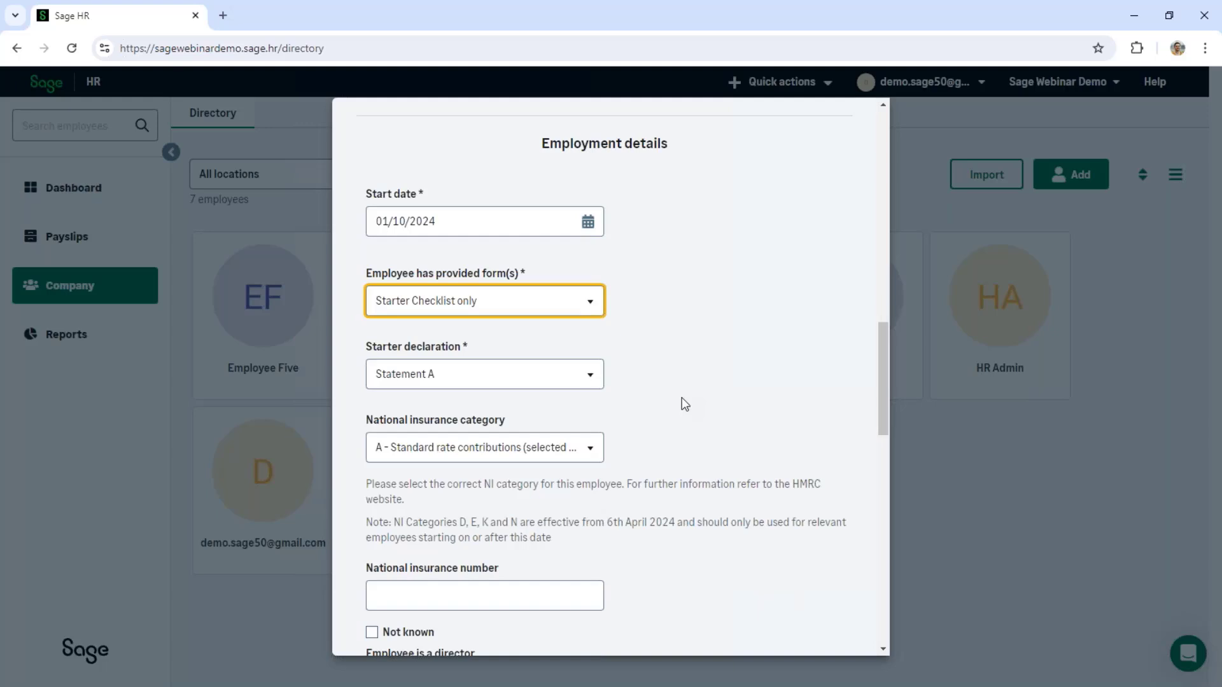
{"action": "left_click", "coordinate": [591, 306]}
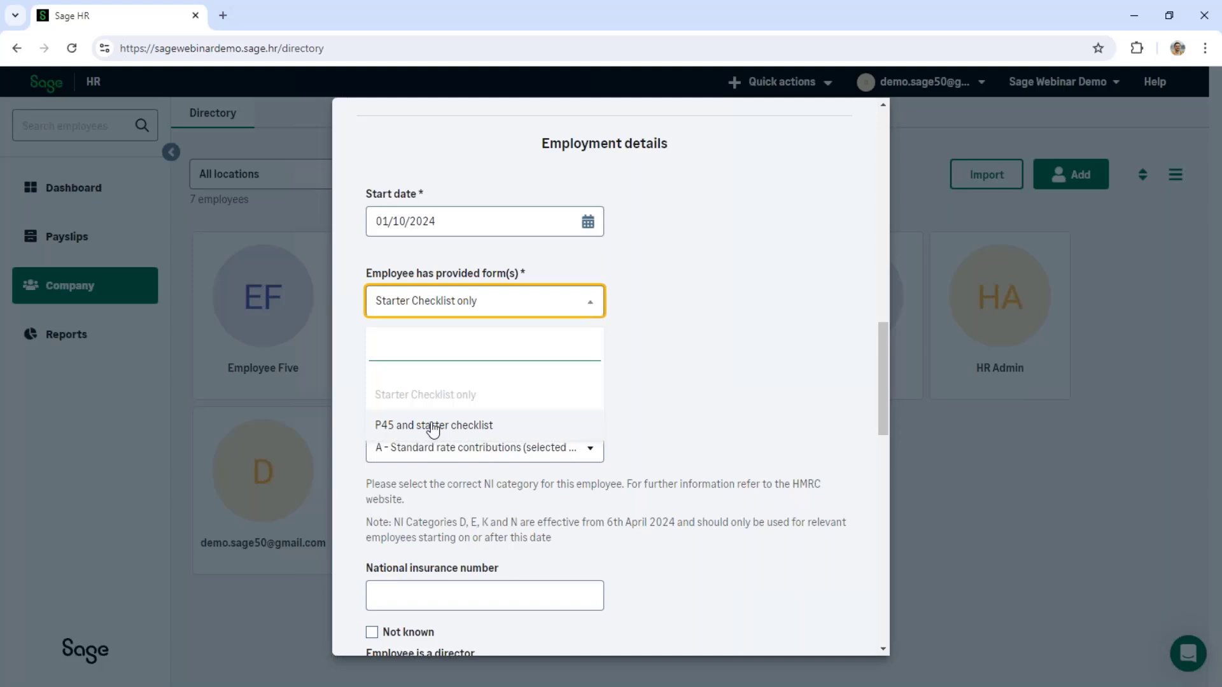
{"action": "left_click", "coordinate": [638, 368]}
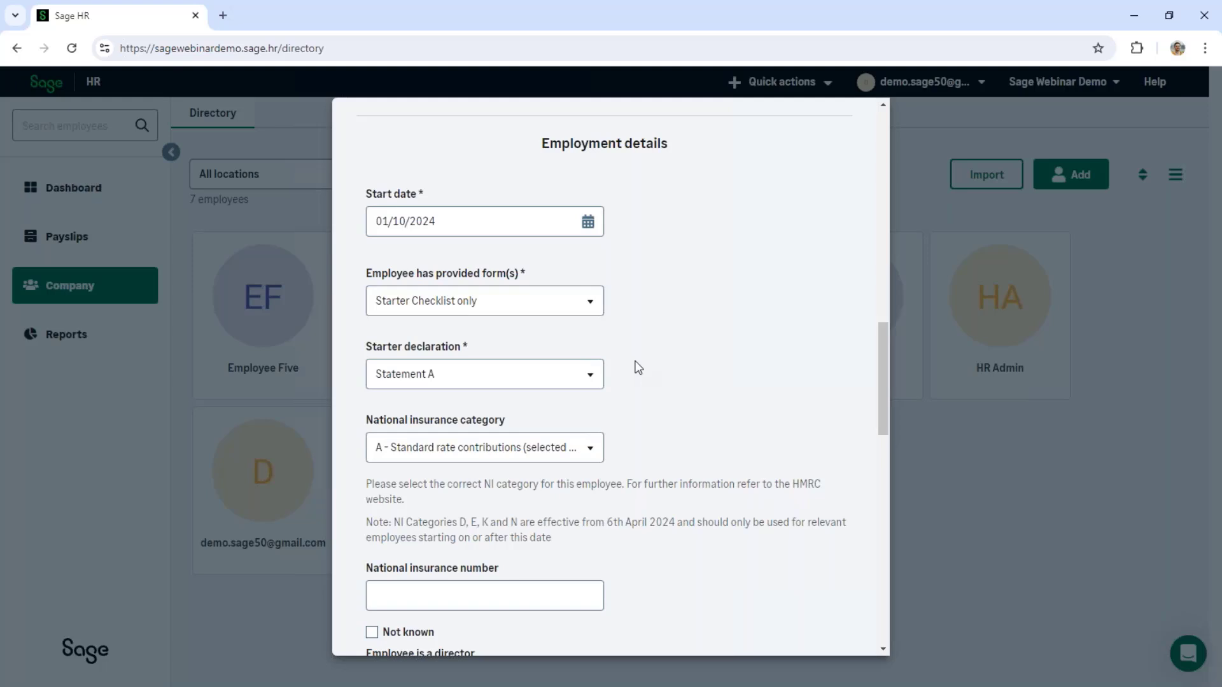
{"action": "left_click", "coordinate": [576, 372]}
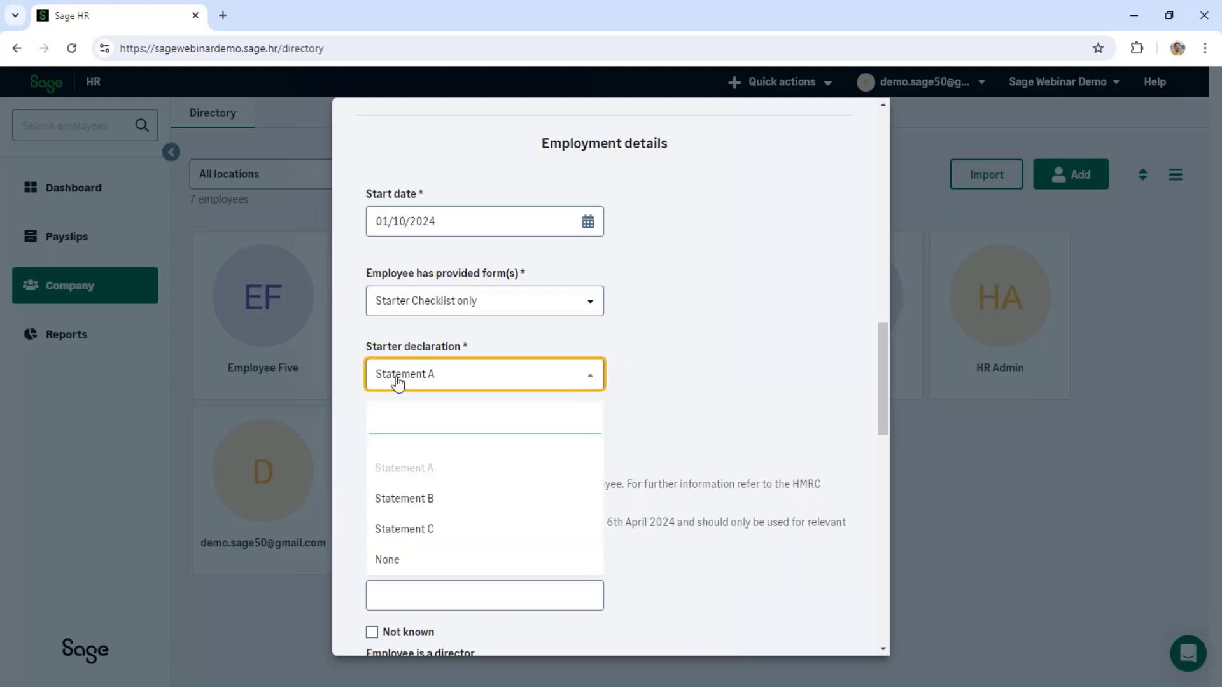
{"action": "left_click", "coordinate": [426, 502]}
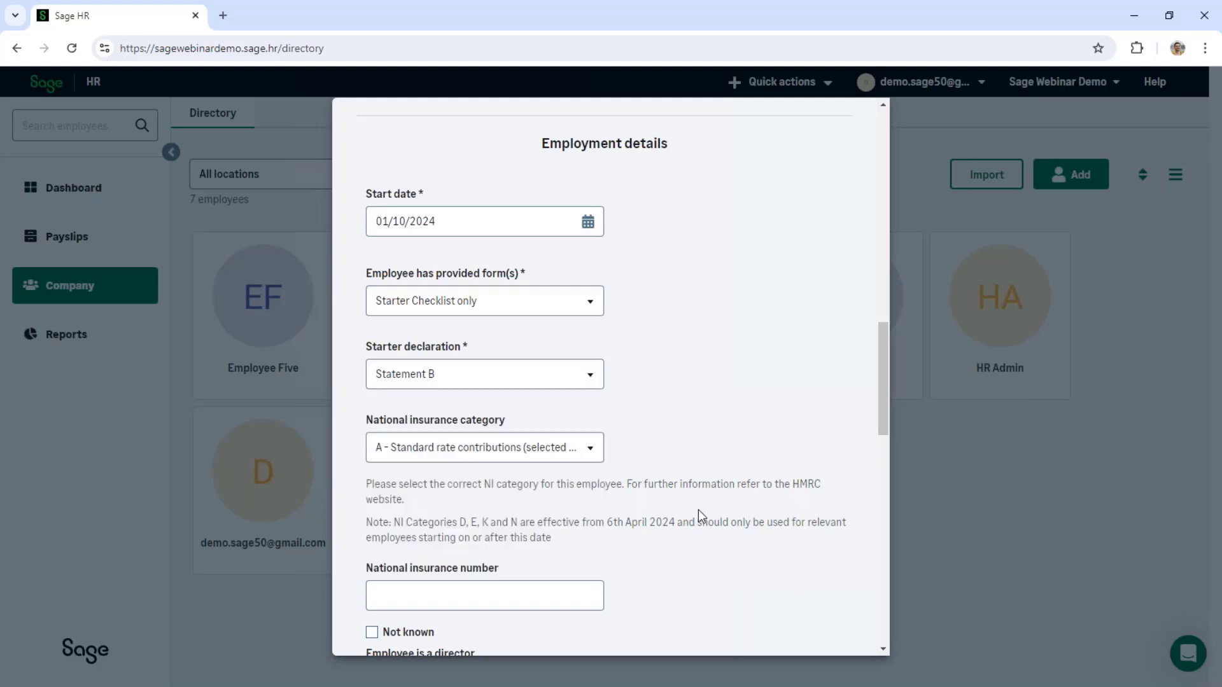
Step: Enter the employee's National Insurance number in the employment details
{"action": "scroll", "coordinate": [698, 510], "scroll_direction": "down", "scroll_amount": 2}
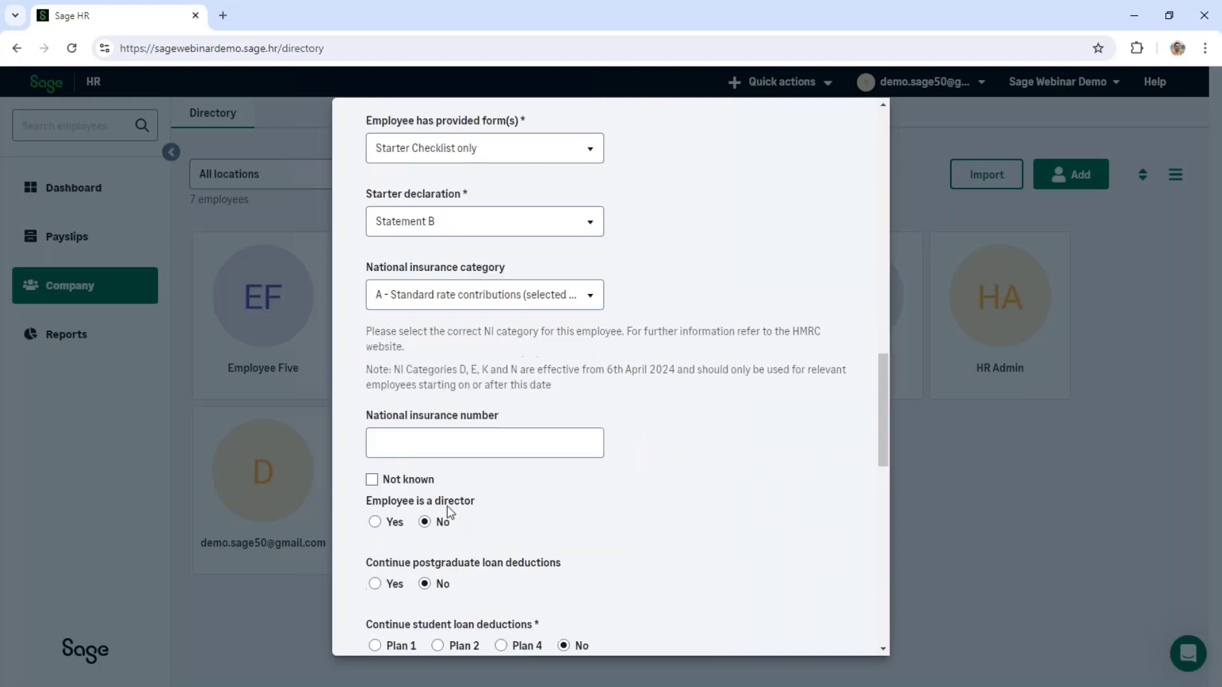
{"action": "left_click", "coordinate": [455, 444]}
{"action": "type", "text": "JM123456C"}
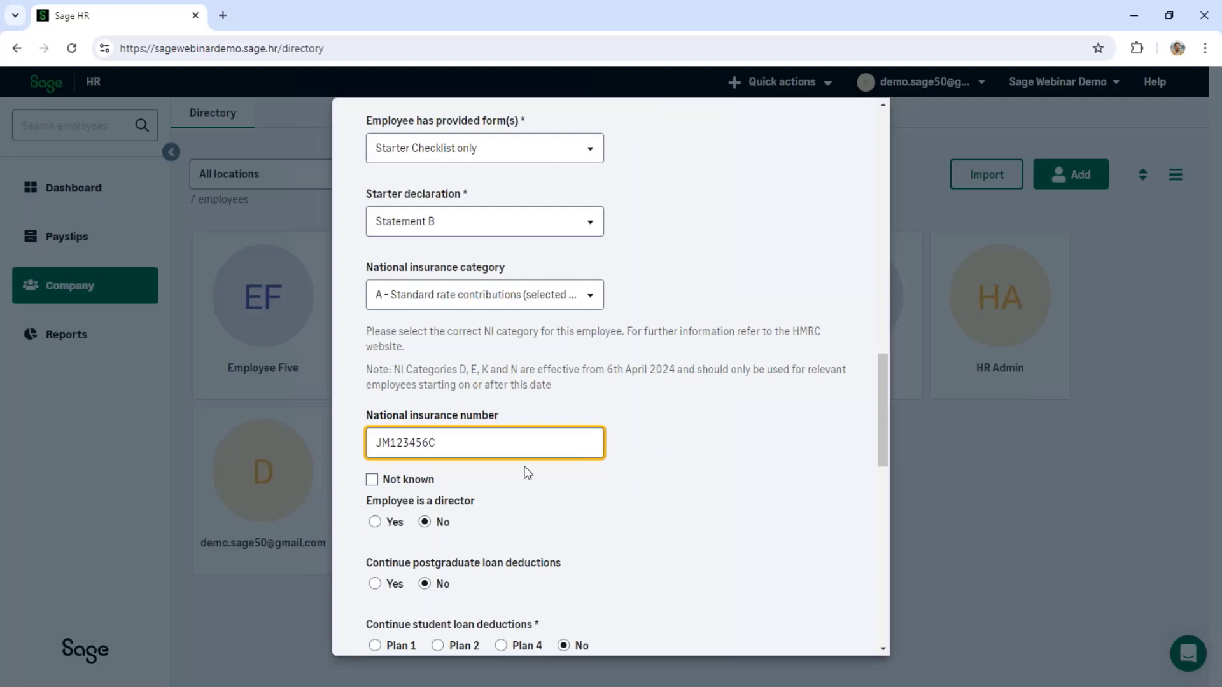
Step: Set the employee's contracted hours to 35 per week
{"action": "scroll", "coordinate": [526, 471], "scroll_direction": "down", "scroll_amount": 2}
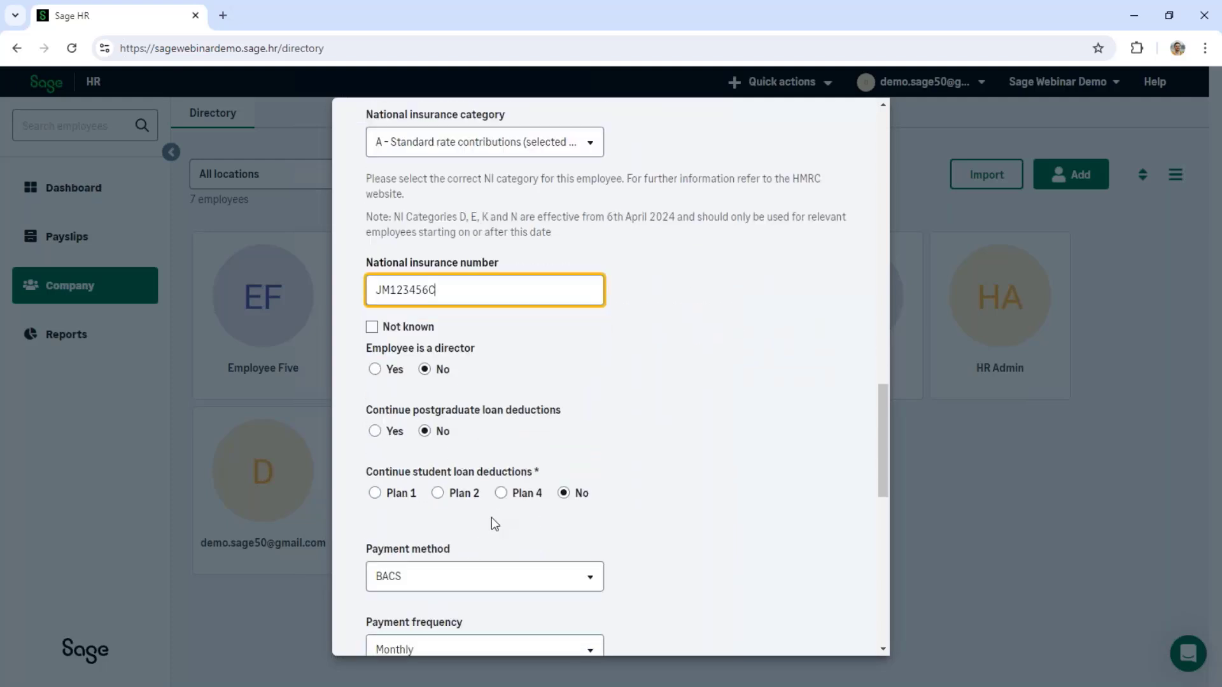
{"action": "scroll", "coordinate": [492, 517], "scroll_direction": "down", "scroll_amount": 1}
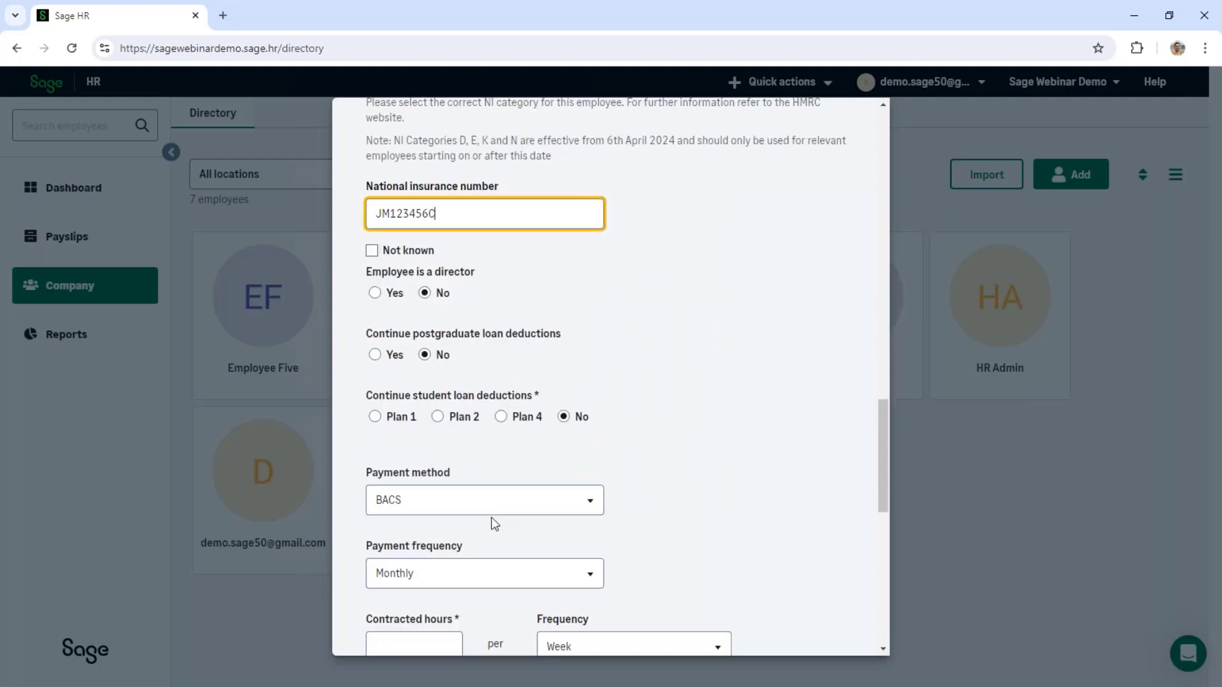
{"action": "scroll", "coordinate": [492, 518], "scroll_direction": "down", "scroll_amount": 1}
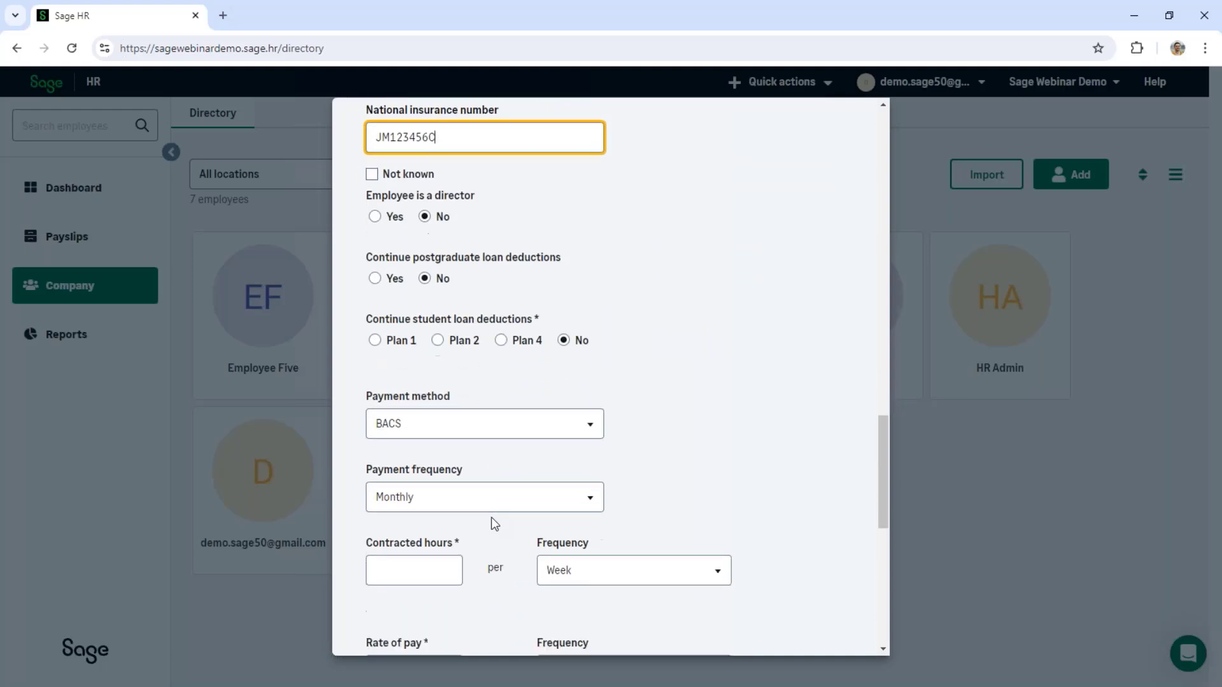
{"action": "left_click", "coordinate": [424, 573]}
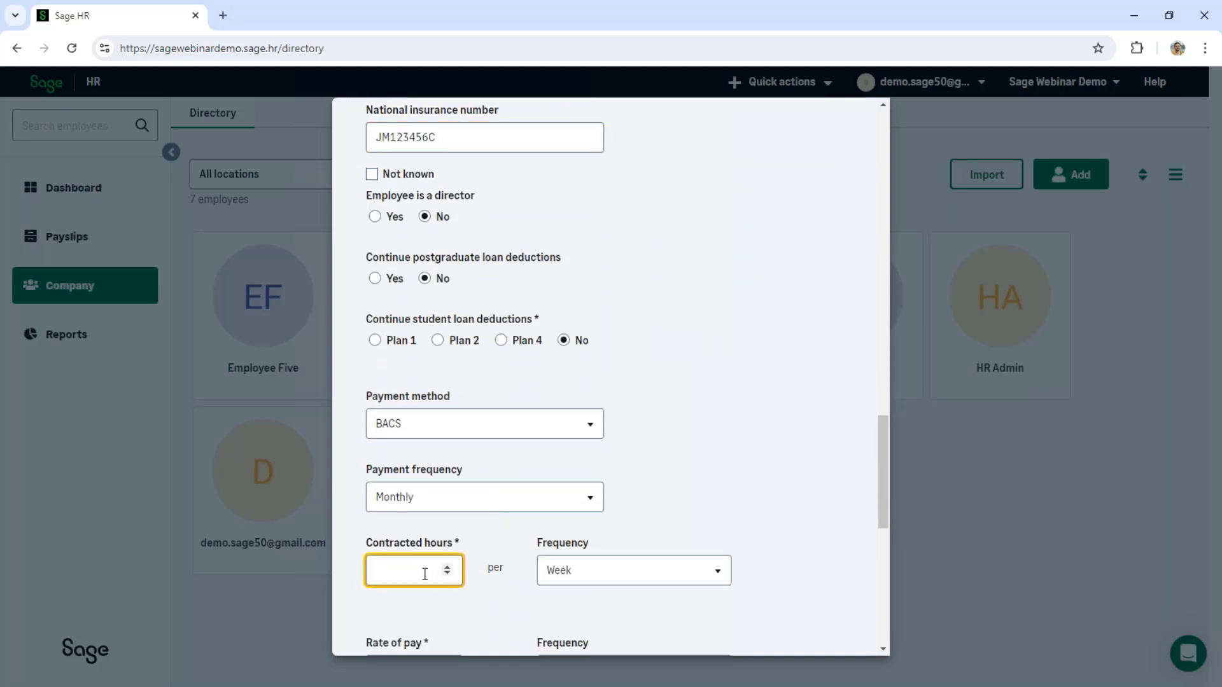
{"action": "type", "text": "35"}
{"action": "key", "text": "Tab"}
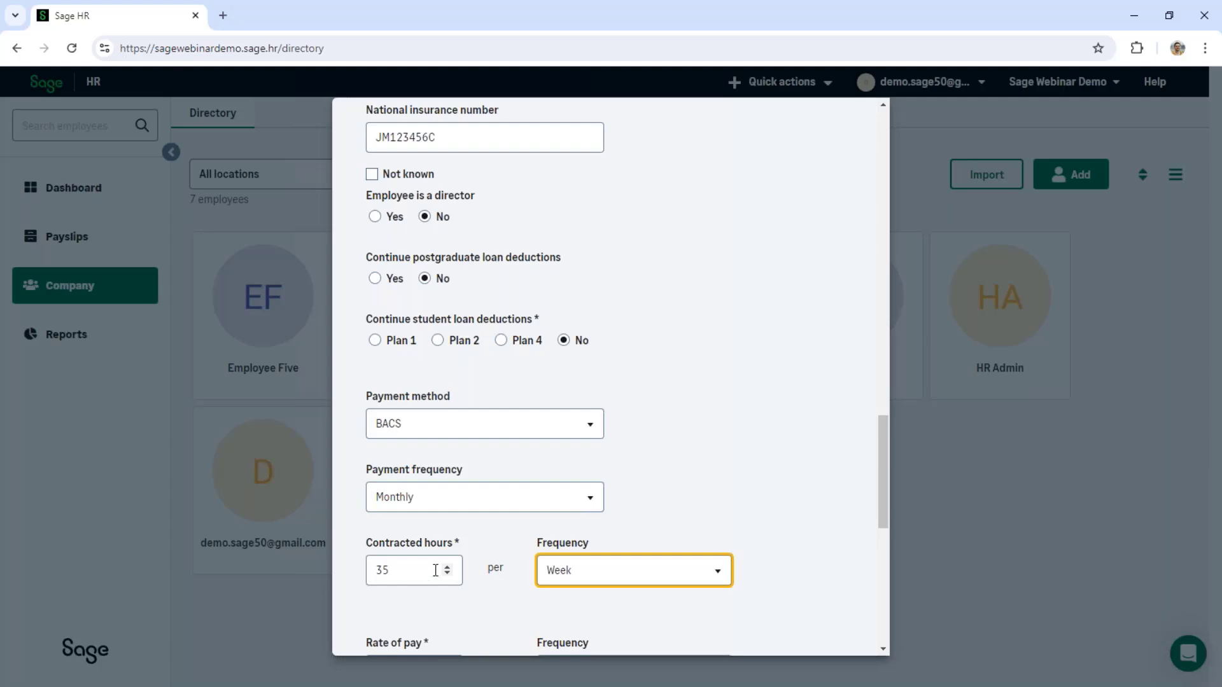
Step: Set the employee's rate of pay to 2047.50 per month
{"action": "scroll", "coordinate": [430, 570], "scroll_direction": "down", "scroll_amount": 2}
{"action": "left_click", "coordinate": [423, 519]}
{"action": "type", "text": "20"}
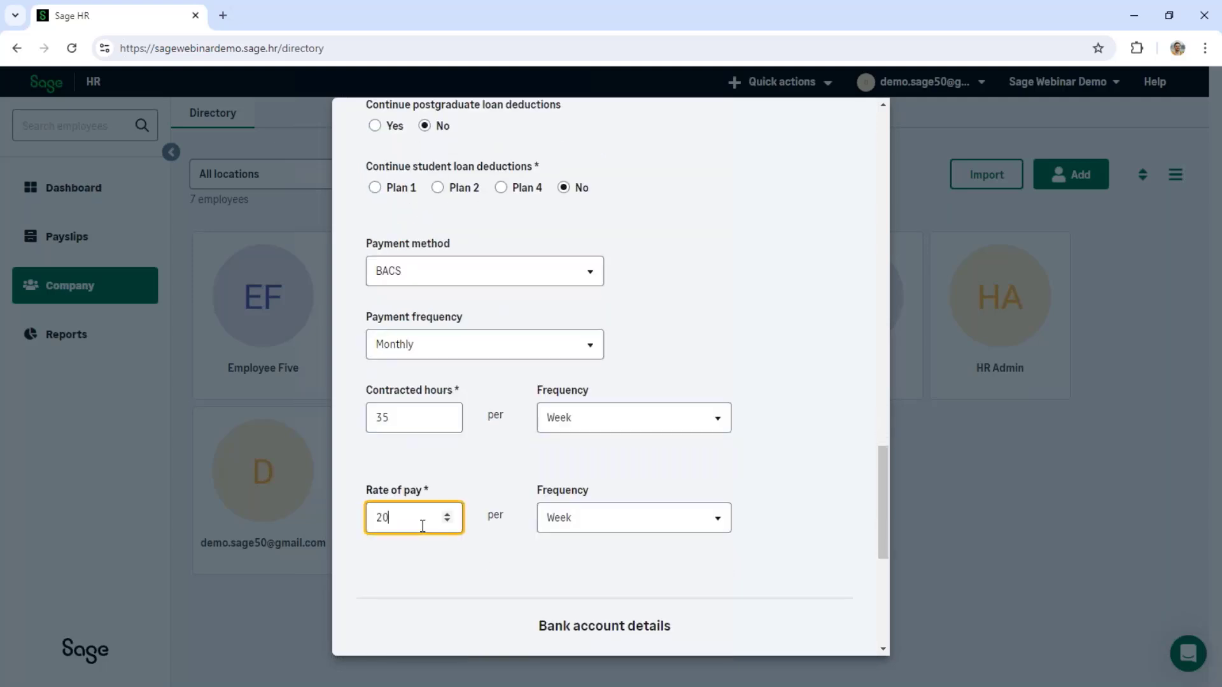
{"action": "type", "text": "47.50"}
{"action": "key", "text": "Tab"}
{"action": "left_click", "coordinate": [709, 527]}
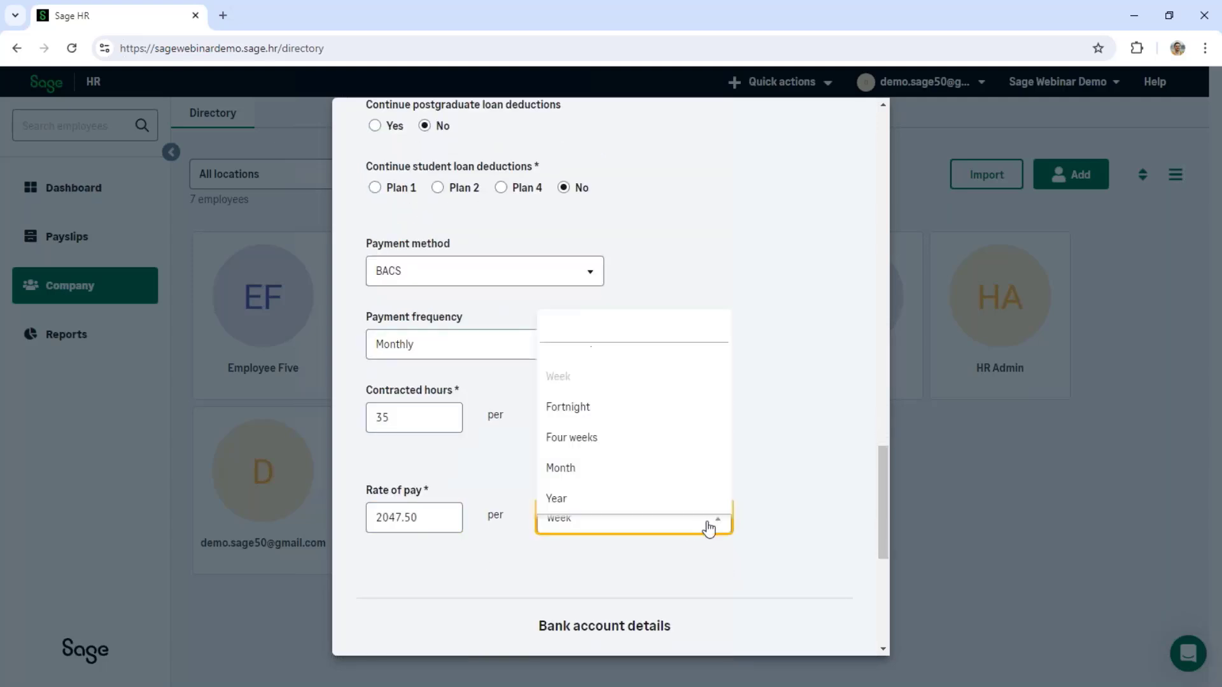
{"action": "left_click", "coordinate": [640, 468]}
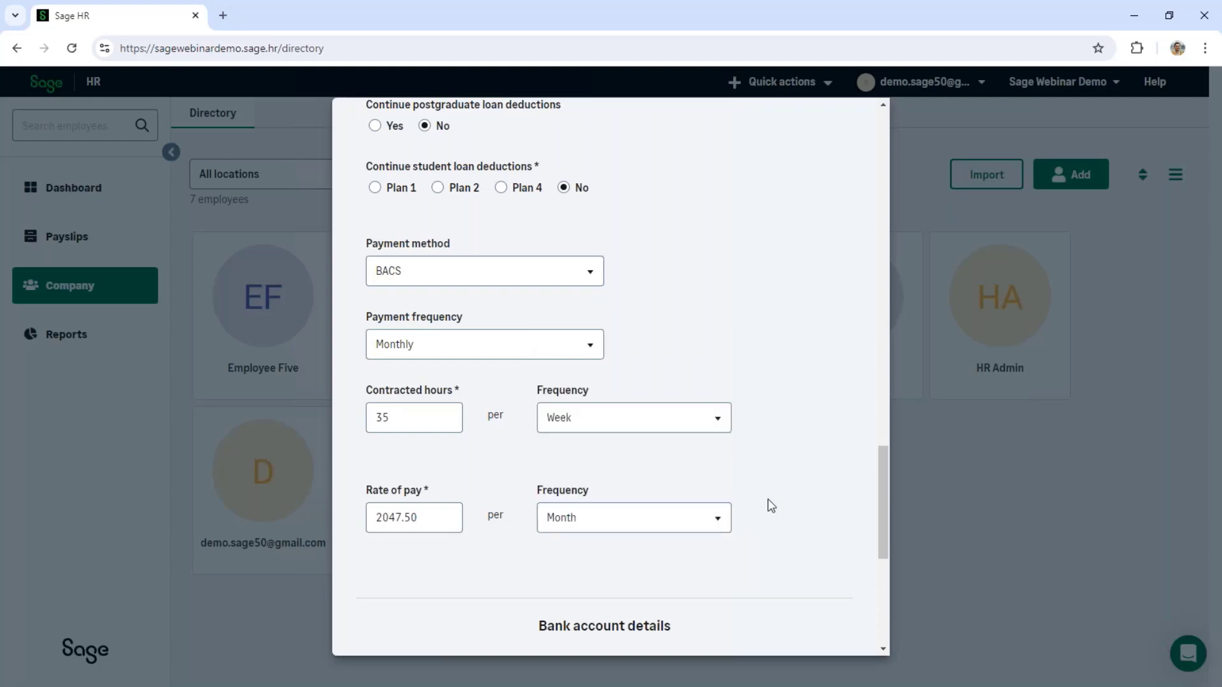
Step: Complete the bank account details with bank name Bank, the account holder's name, the account number and the sort code
{"action": "scroll", "coordinate": [774, 490], "scroll_direction": "down", "scroll_amount": 5}
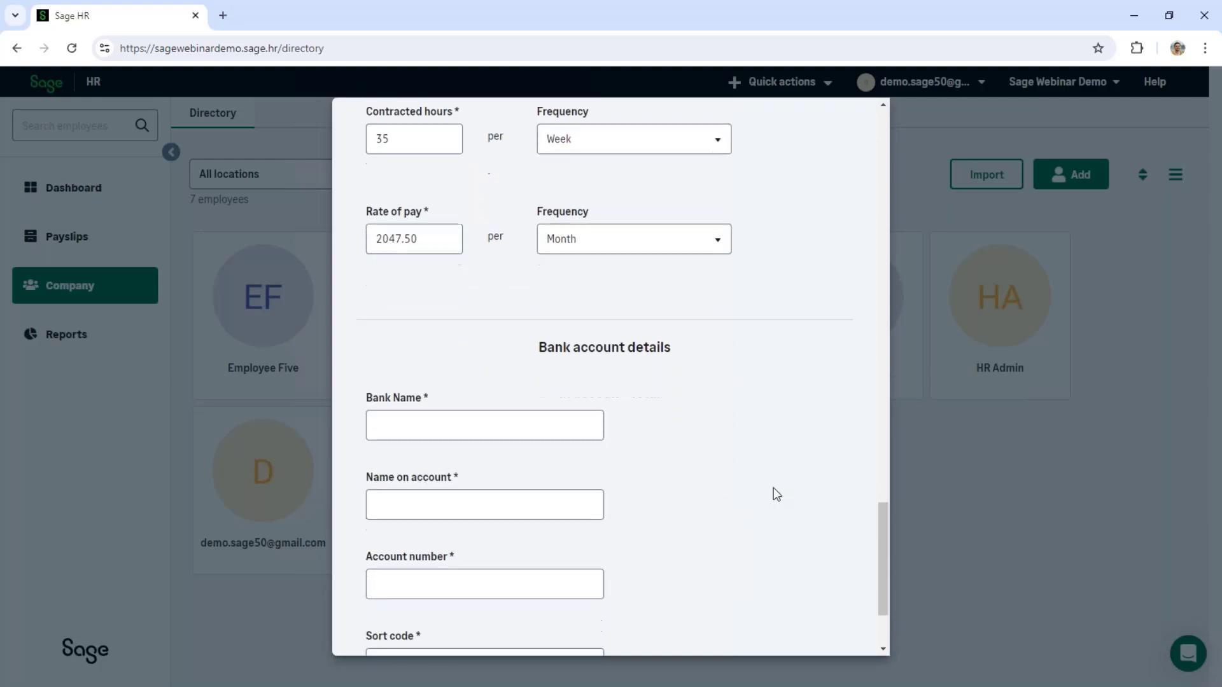
{"action": "left_click", "coordinate": [434, 331]}
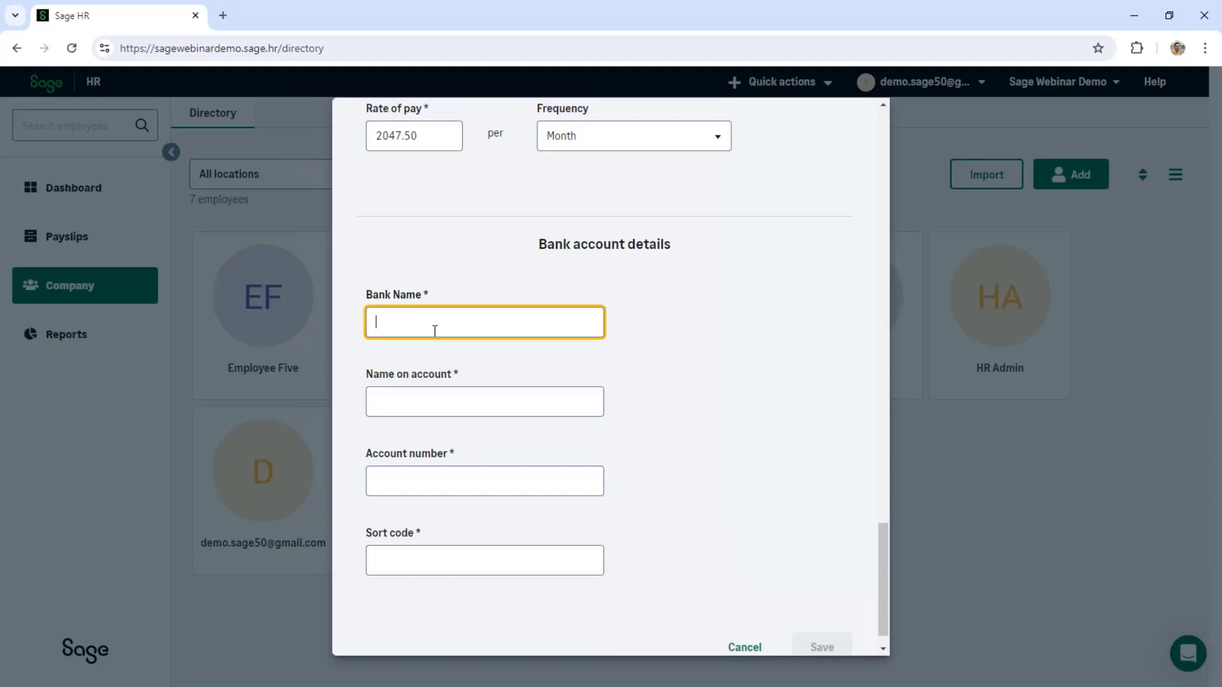
{"action": "type", "text": "Bank"}
{"action": "key", "text": "Tab"}
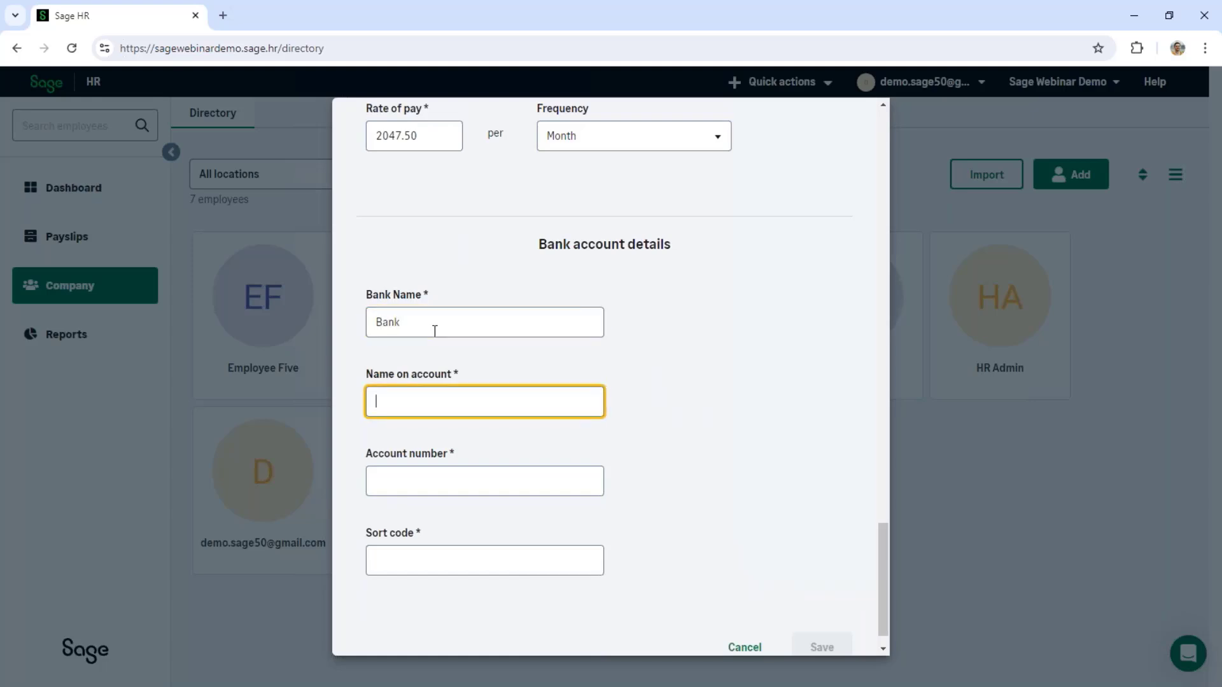
{"action": "type", "text": "E Six"}
{"action": "key", "text": "Tab"}
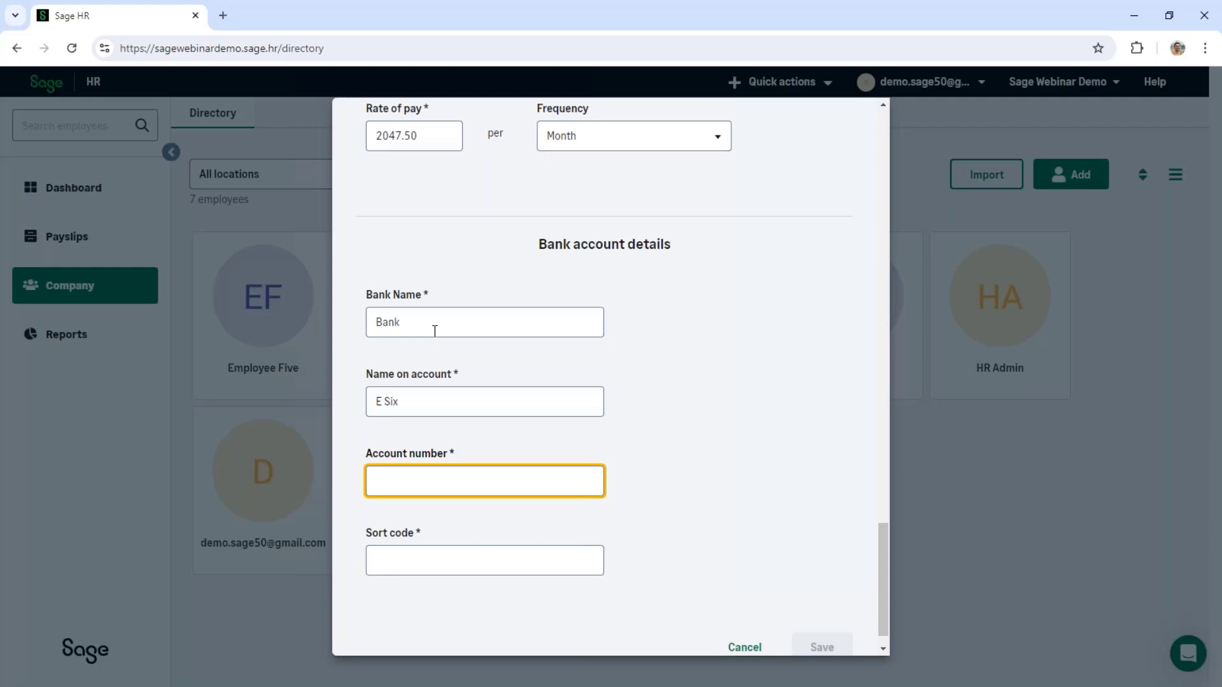
{"action": "type", "text": "11111111"}
{"action": "key", "text": "Tab"}
{"action": "type", "text": "111111"}
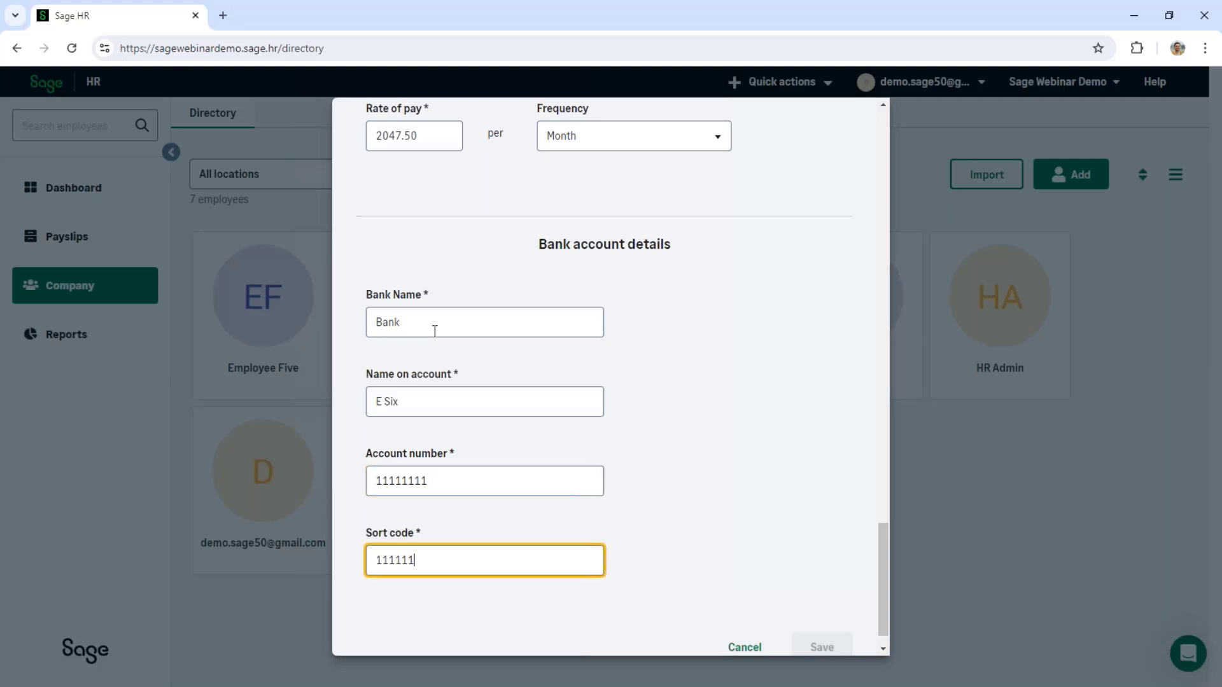
{"action": "key", "text": "Tab"}
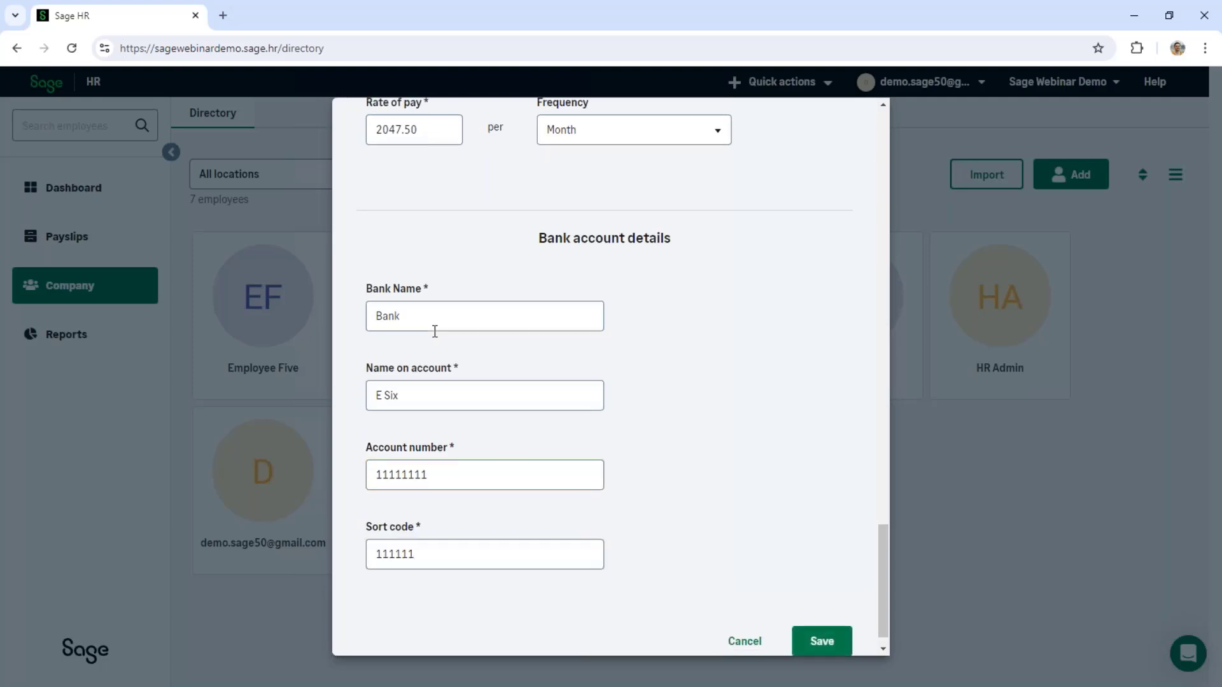
Step: Save the new employee's payroll record and return to the company directory
{"action": "left_click", "coordinate": [809, 644]}
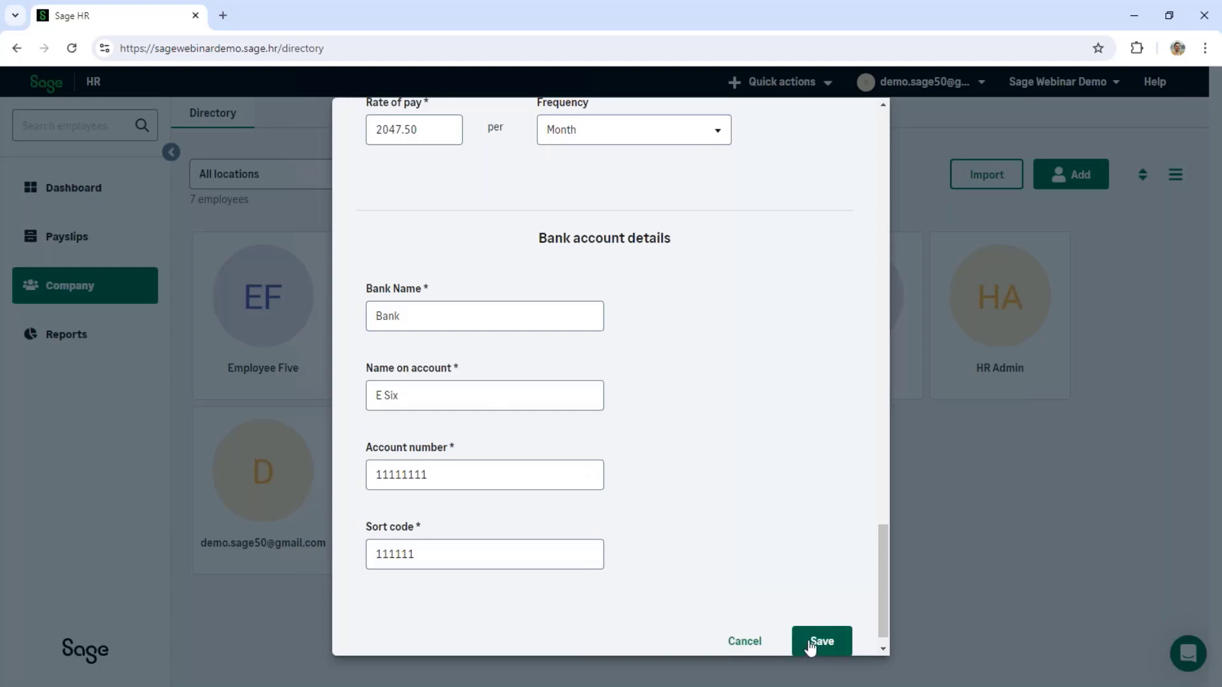
{"action": "left_click", "coordinate": [809, 644]}
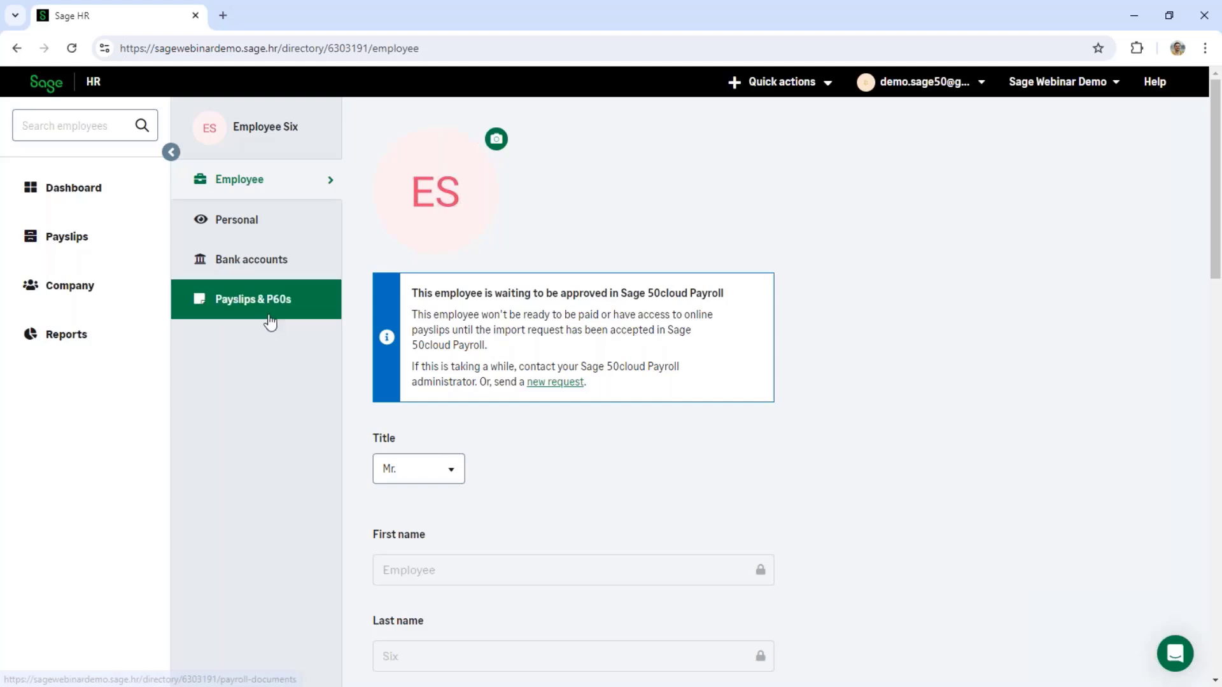
{"action": "left_click", "coordinate": [80, 299]}
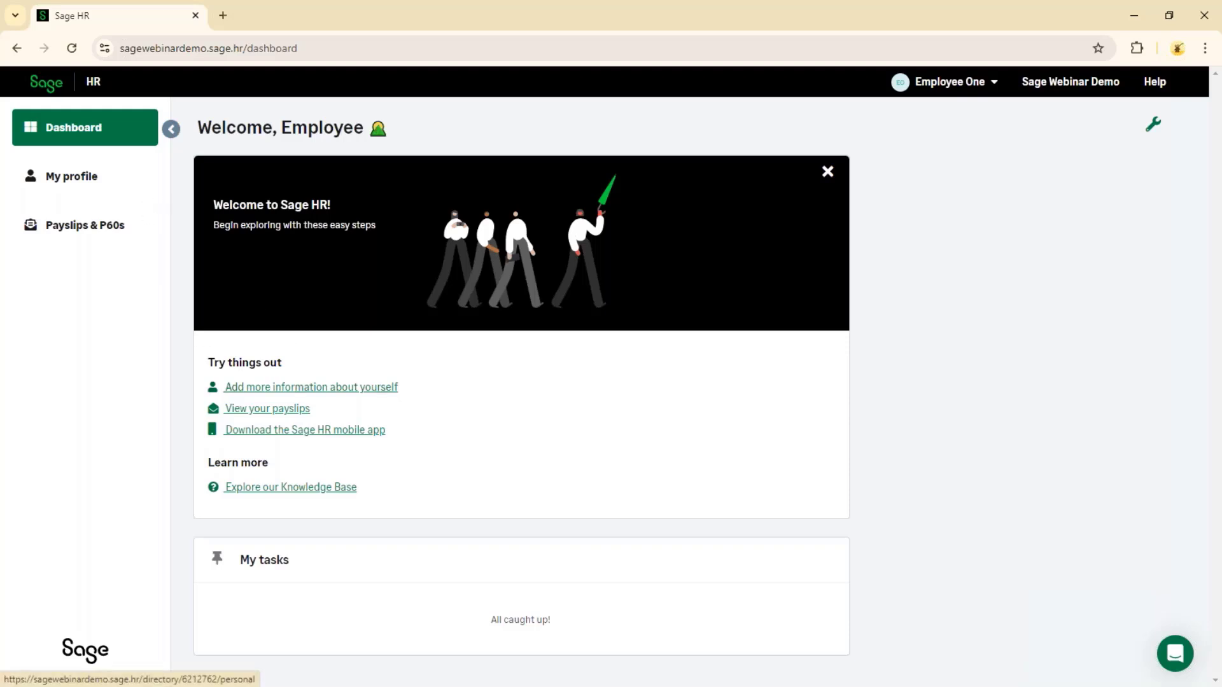
Step: From the employee's own account, open the profile and review its employment, personal and bank account details
{"action": "left_click", "coordinate": [77, 189]}
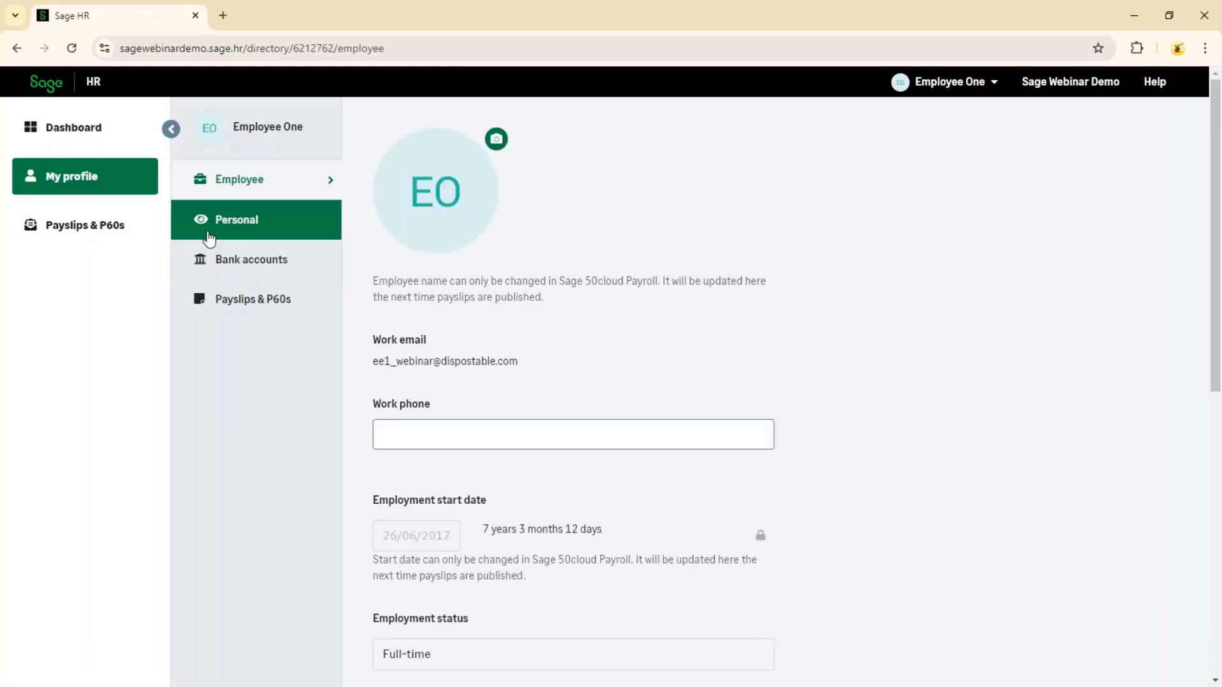
{"action": "scroll", "coordinate": [604, 315], "scroll_direction": "down", "scroll_amount": 5}
{"action": "scroll", "coordinate": [603, 318], "scroll_direction": "down", "scroll_amount": 1}
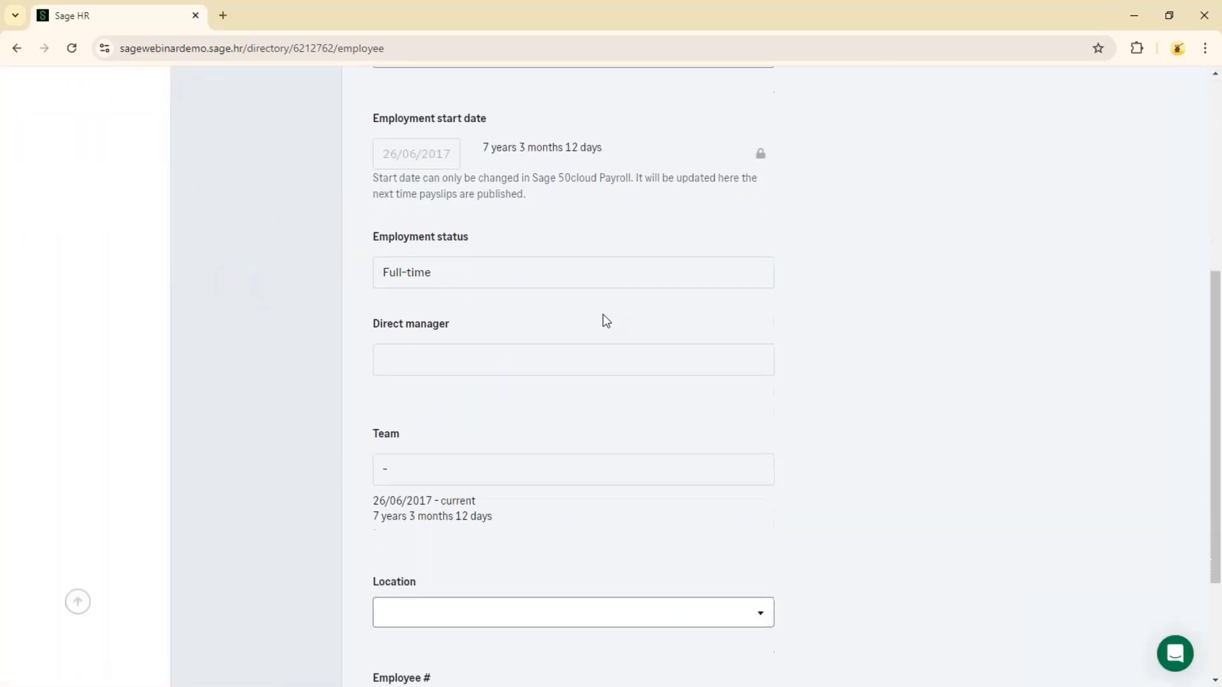
{"action": "scroll", "coordinate": [573, 321], "scroll_direction": "up", "scroll_amount": 6}
{"action": "left_click", "coordinate": [270, 231]}
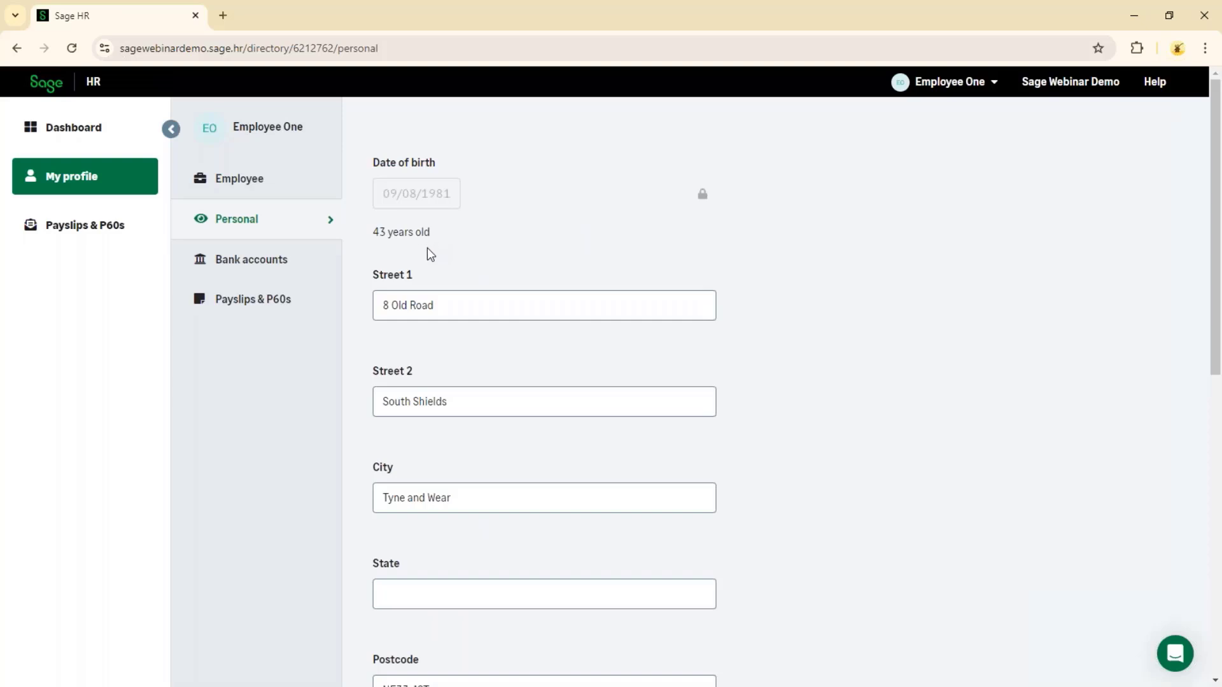
{"action": "left_click", "coordinate": [300, 263]}
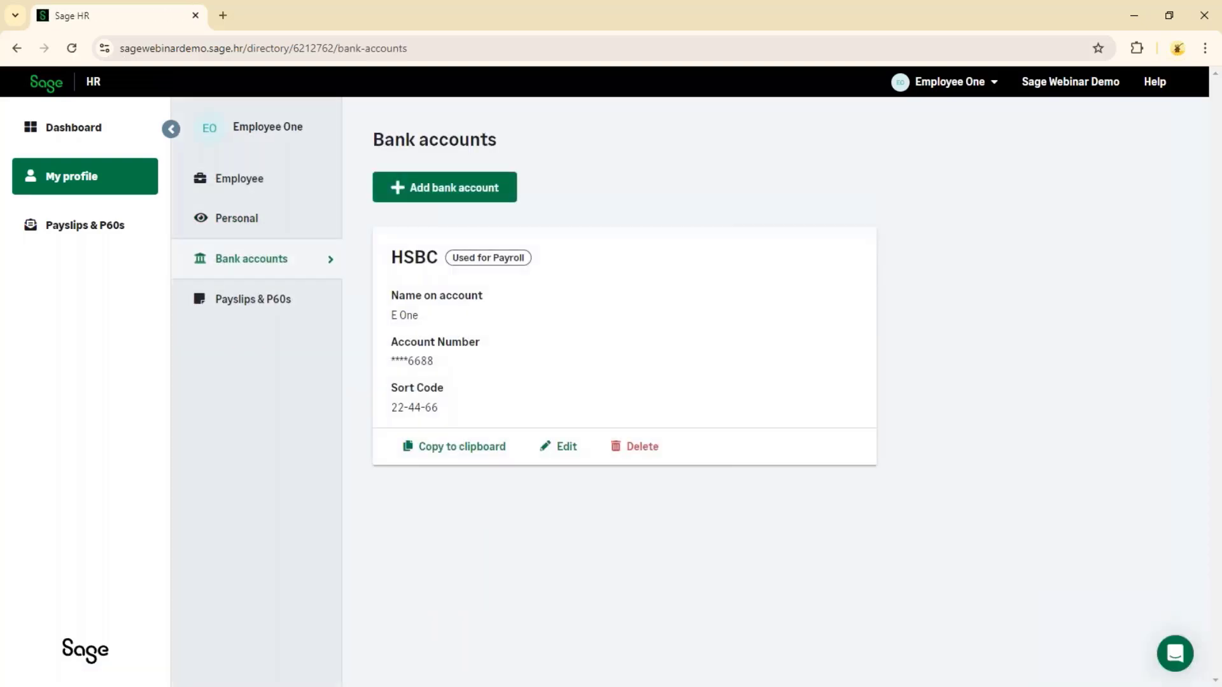
Step: Review the employee's published payslips and the options available for the 30/09/2024 payslip
{"action": "left_click", "coordinate": [231, 314]}
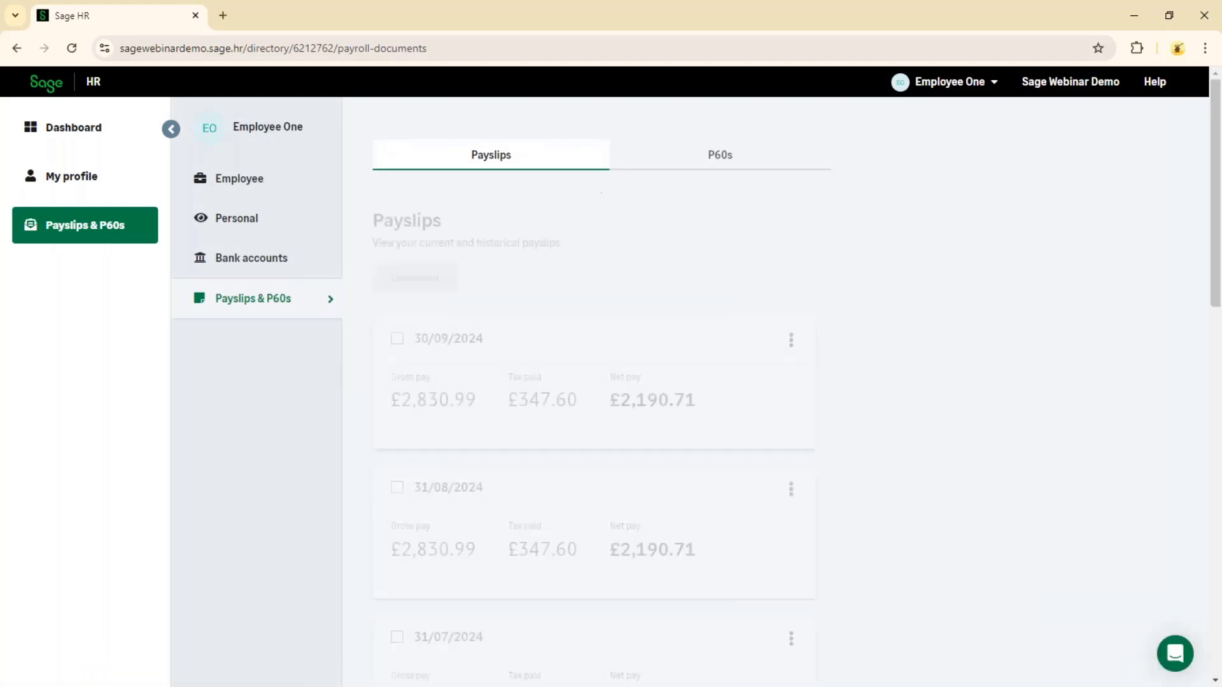
{"action": "scroll", "coordinate": [496, 497], "scroll_direction": "down", "scroll_amount": 1}
{"action": "scroll", "coordinate": [496, 498], "scroll_direction": "down", "scroll_amount": 3}
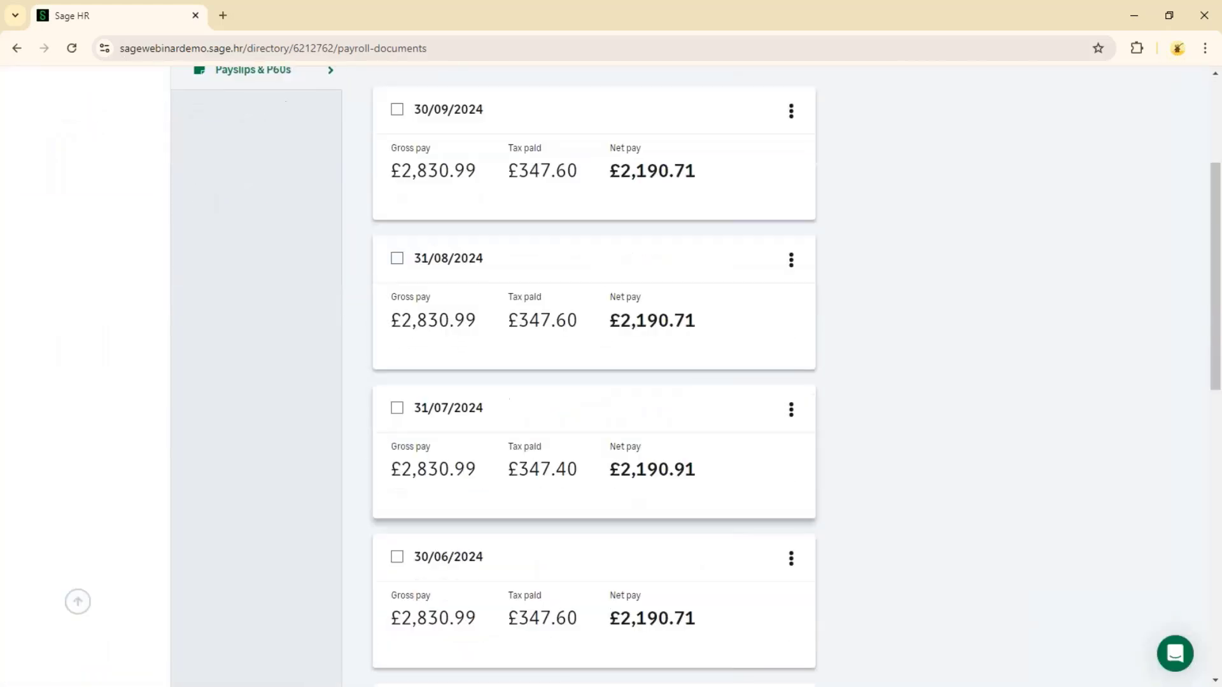
{"action": "scroll", "coordinate": [495, 497], "scroll_direction": "up", "scroll_amount": 4}
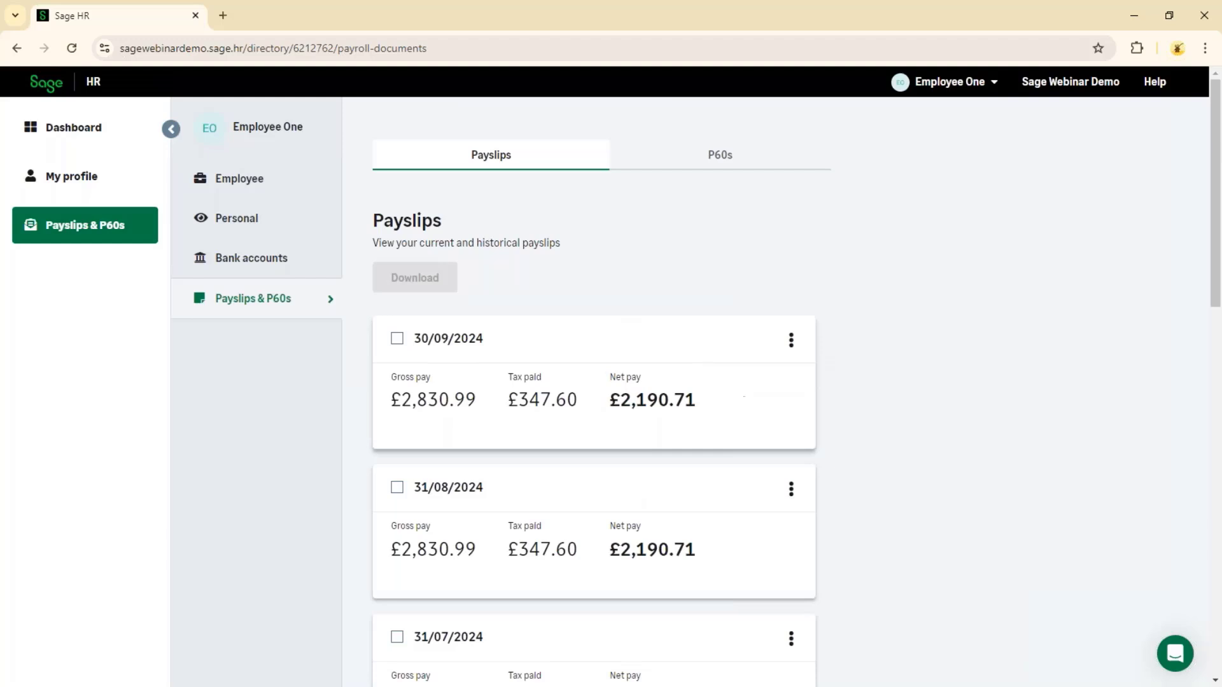
{"action": "left_click", "coordinate": [791, 340]}
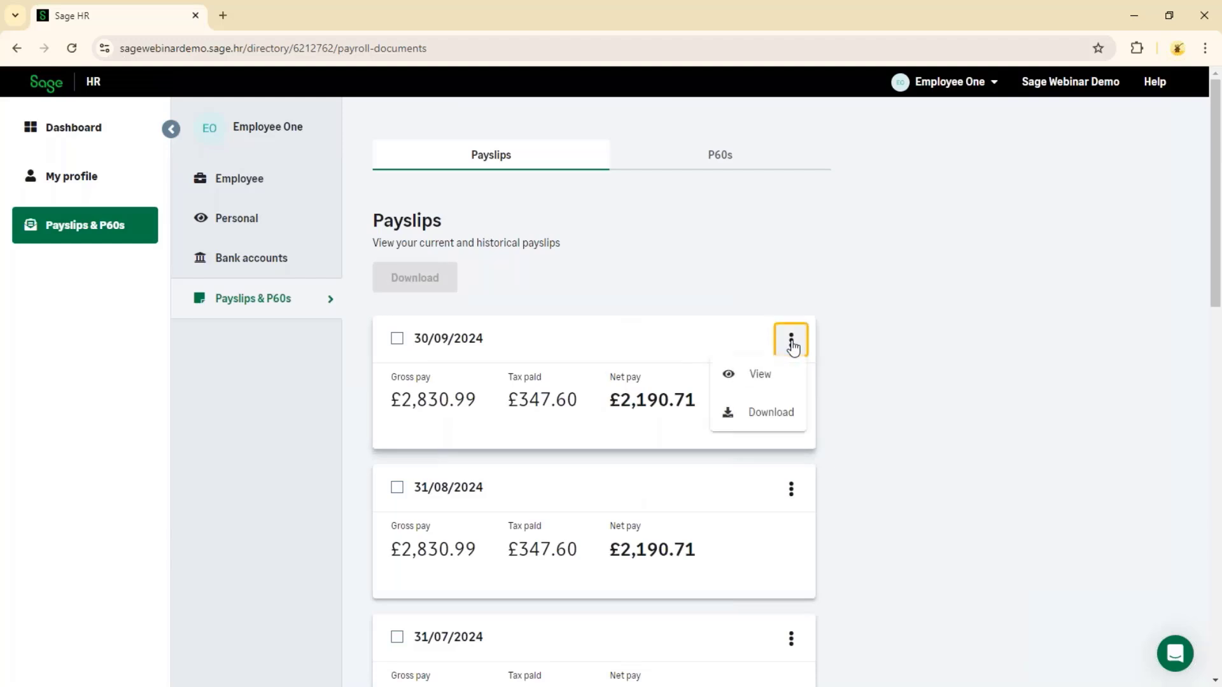
{"action": "left_click", "coordinate": [882, 405]}
Step: In the employee's personal details, replace the Street 1 and Street 2 entries with the new address
{"action": "left_click", "coordinate": [301, 210]}
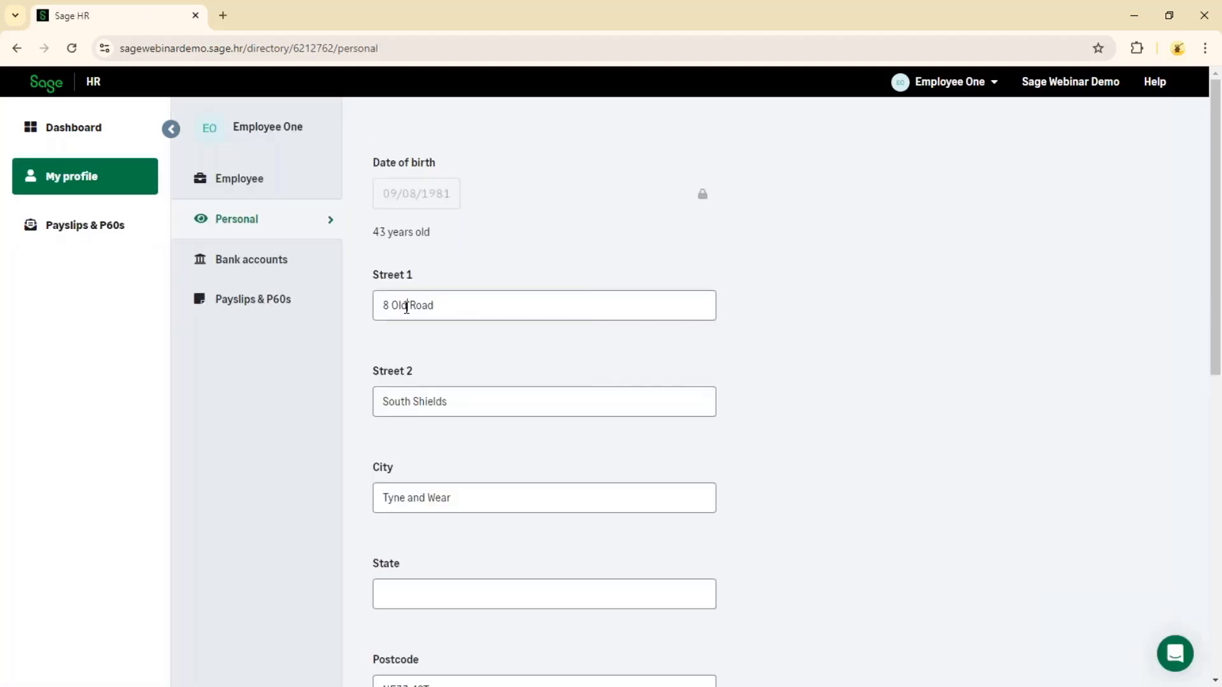
{"action": "left_click_drag", "start_coordinate": [407, 306], "coordinate": [287, 305]}
{"action": "type", "text": "16 New "}
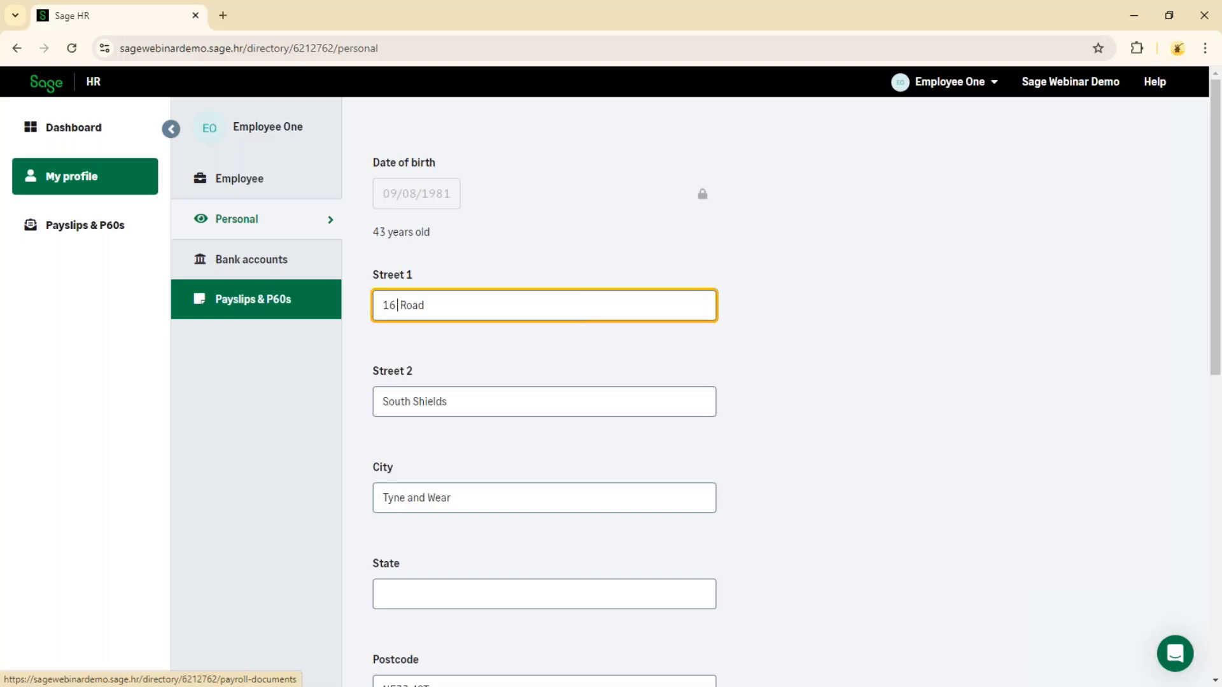
{"action": "type", "text": "Street"}
{"action": "key", "text": "Delete"}
{"action": "key", "text": "Delete"}
{"action": "key", "text": "Delete"}
{"action": "key", "text": "Delete"}
{"action": "key", "text": "Delete"}
{"action": "key", "text": "Tab"}
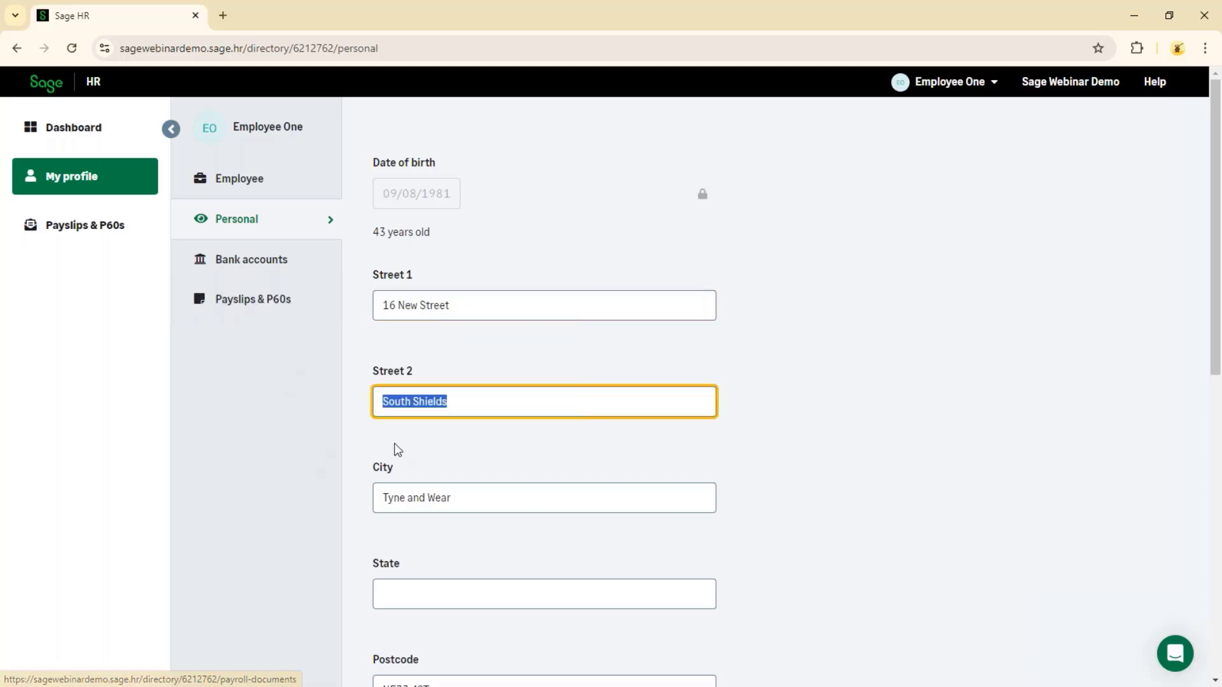
{"action": "key", "text": "ctrl+shift+Left"}
{"action": "key", "text": "BackSpace"}
{"action": "type", "text": "North"}
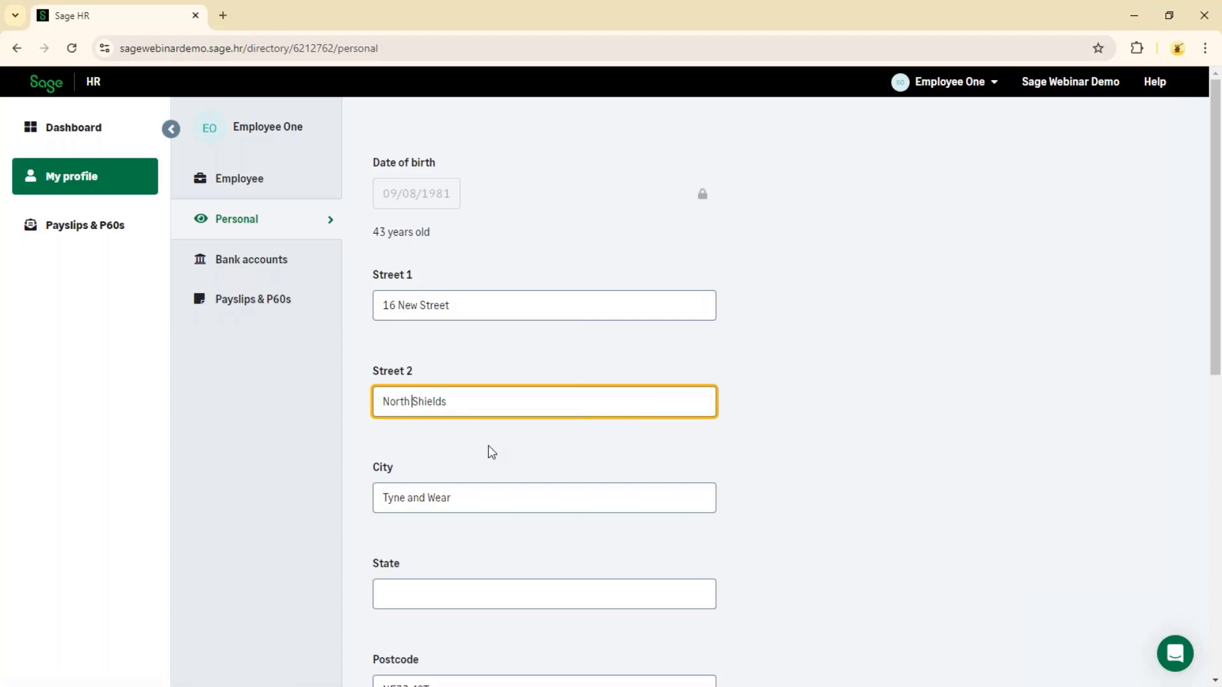
Step: Update the employee's postcode to match the new address and save the personal details
{"action": "scroll", "coordinate": [490, 459], "scroll_direction": "down", "scroll_amount": 5}
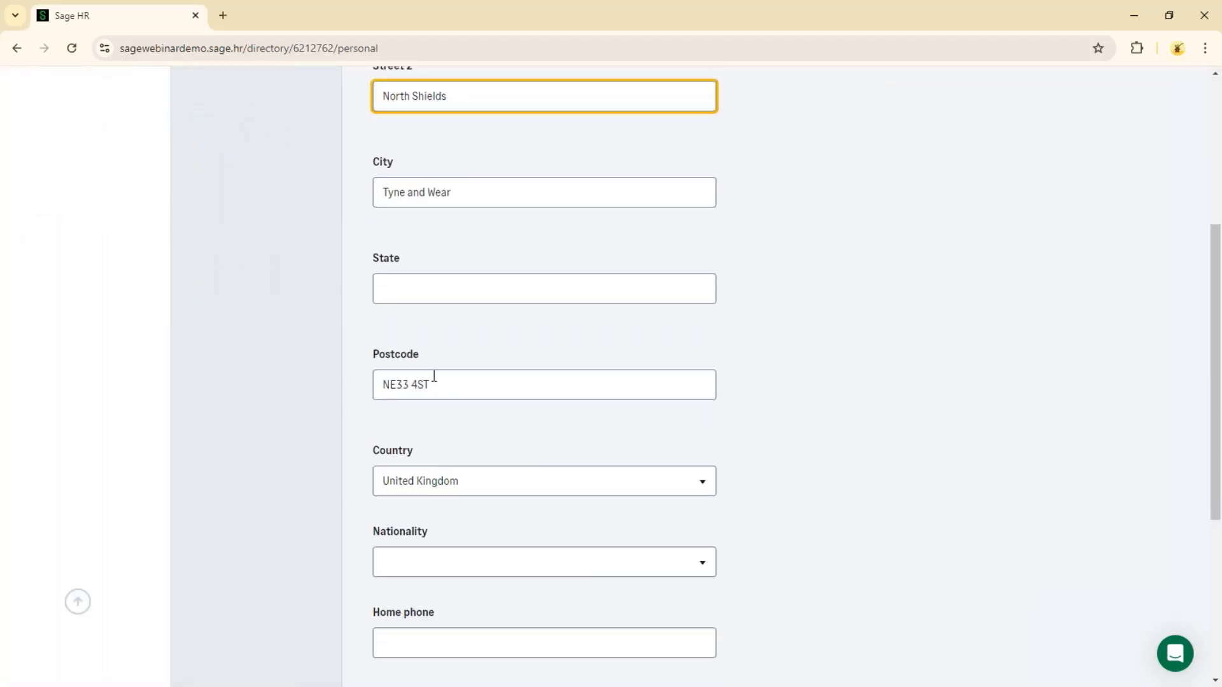
{"action": "left_click", "coordinate": [406, 389]}
{"action": "key", "text": "BackSpace"}
{"action": "type", "text": "6"}
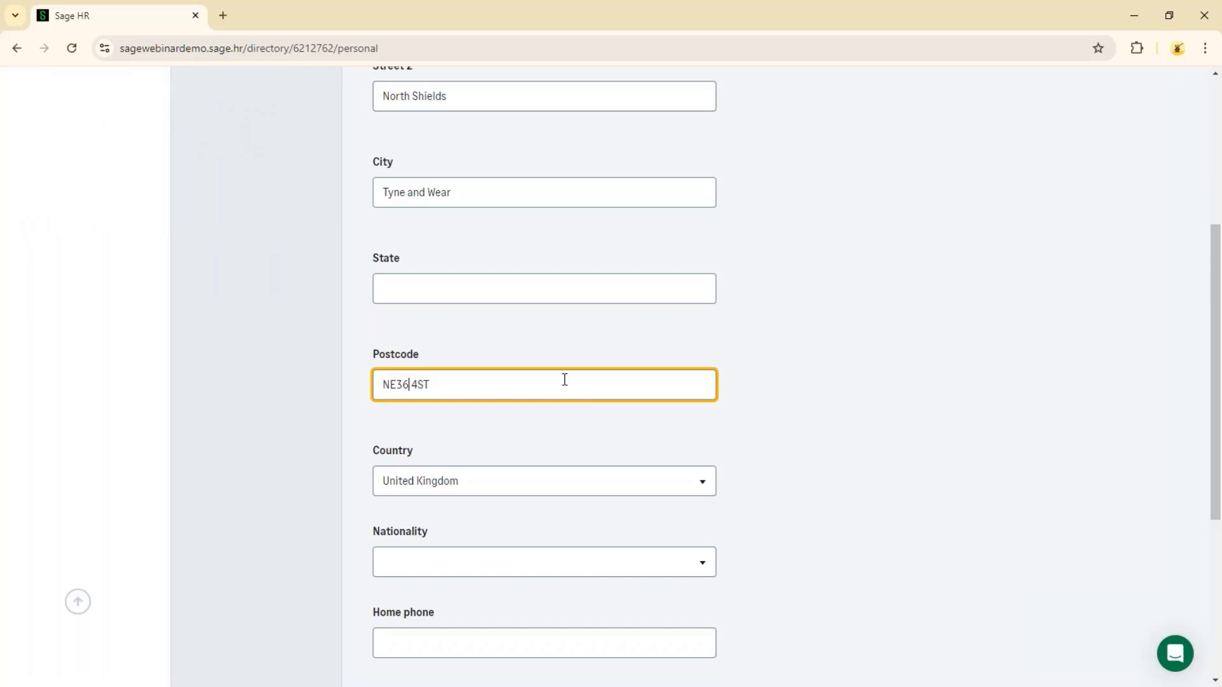
{"action": "scroll", "coordinate": [766, 401], "scroll_direction": "down", "scroll_amount": 5}
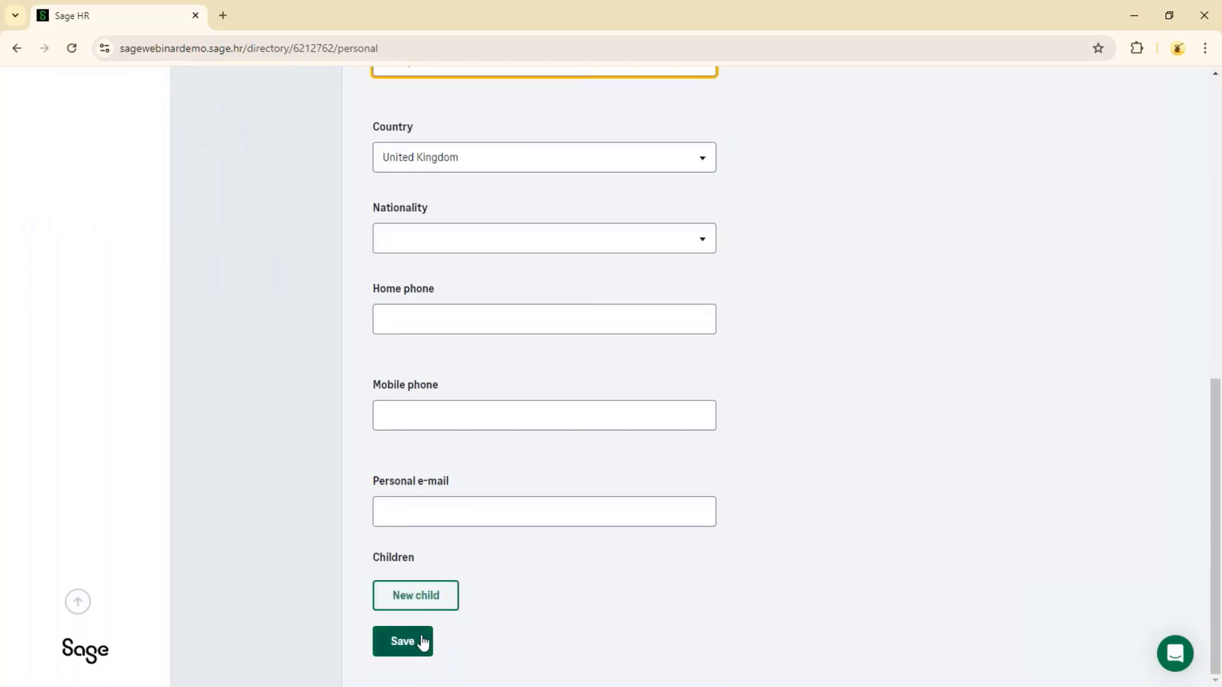
{"action": "left_click", "coordinate": [402, 641]}
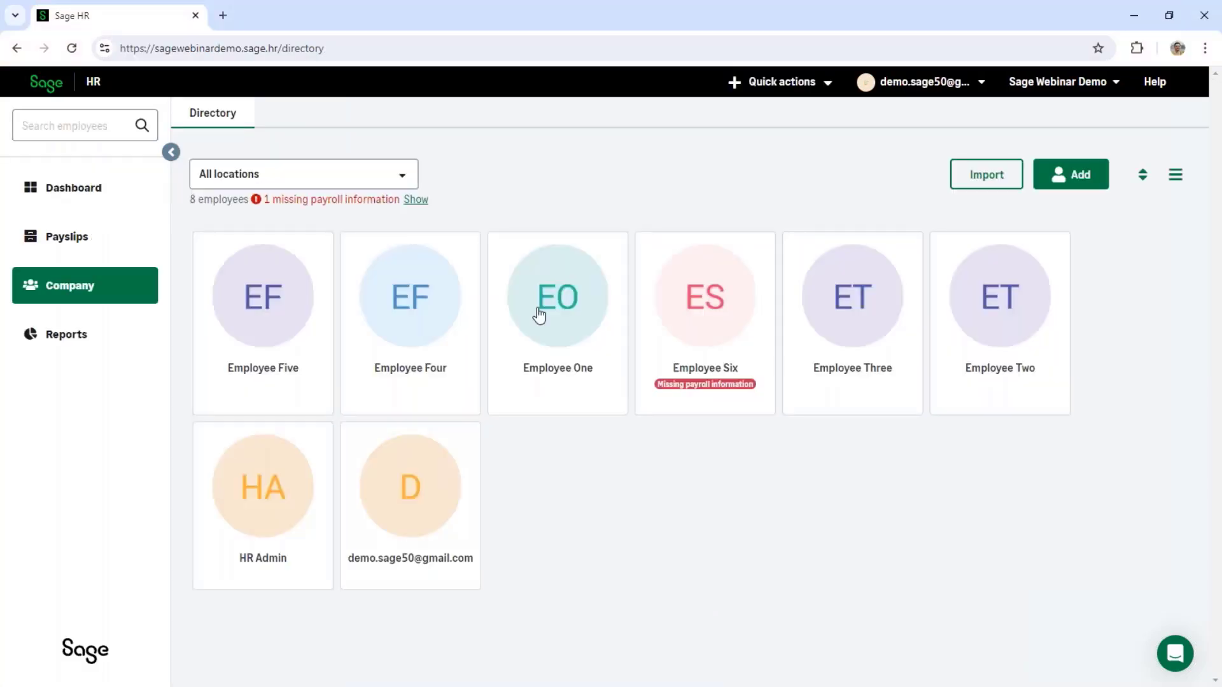
Step: From the administrator's company directory, check the updated address in the same employee's personal details, and return to Sage 50 Payroll
{"action": "left_click", "coordinate": [565, 343]}
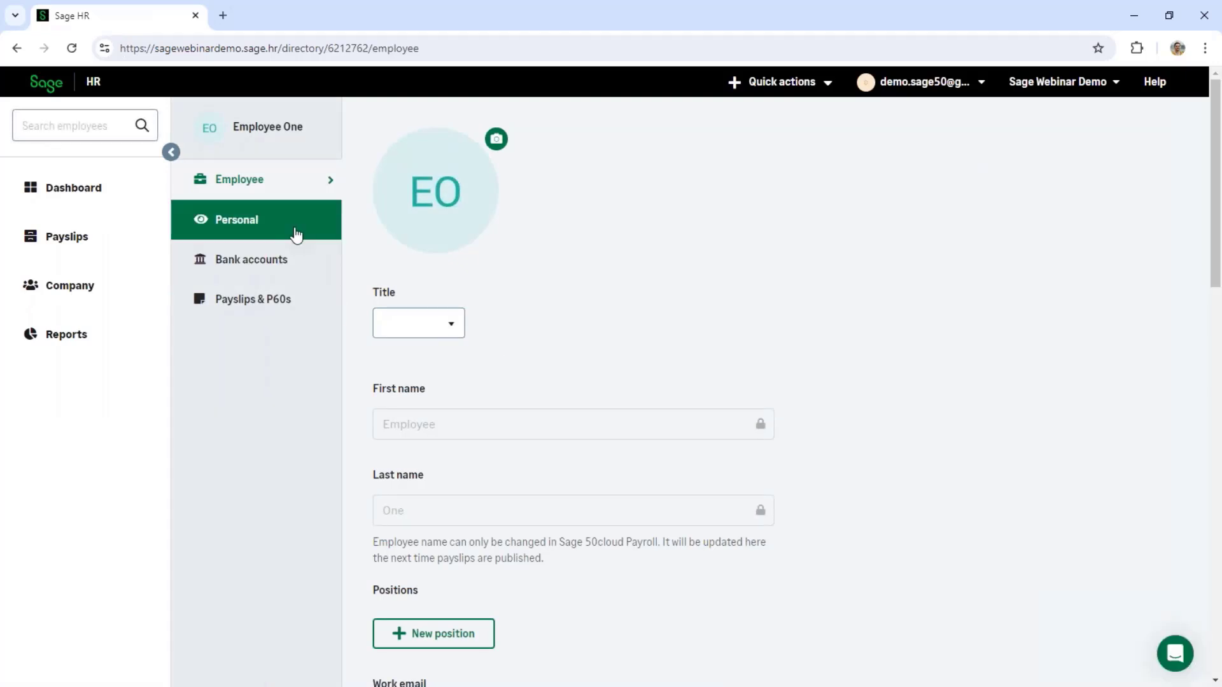
{"action": "left_click", "coordinate": [274, 235]}
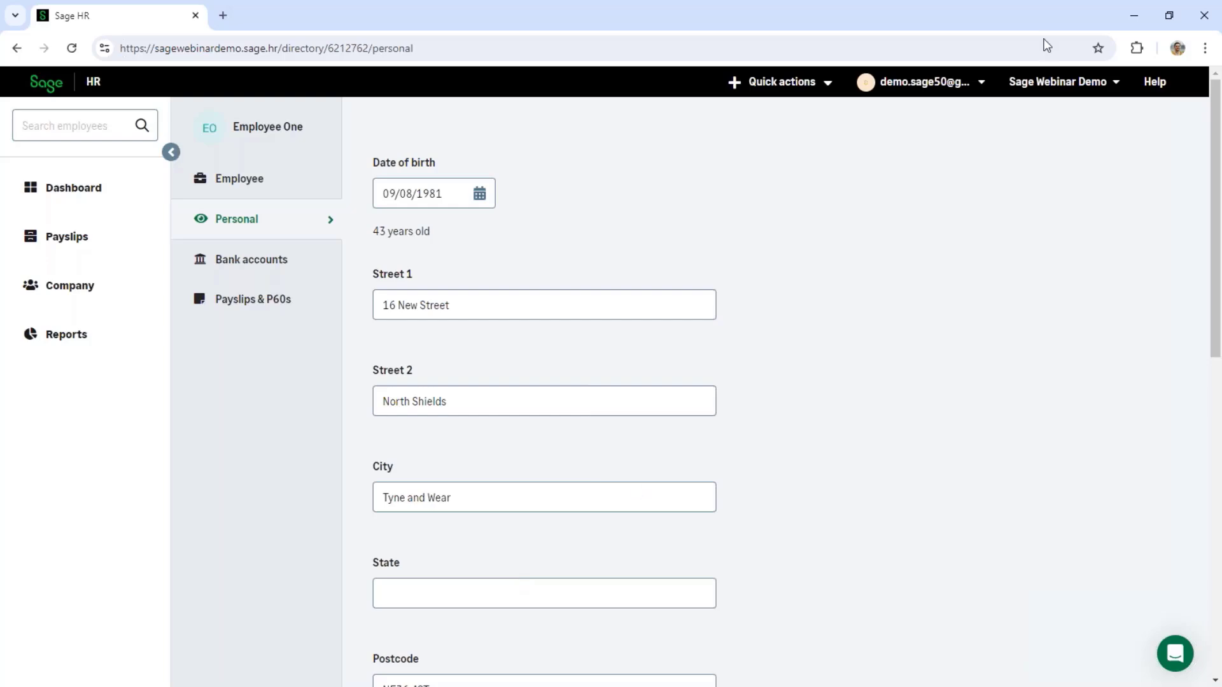
{"action": "left_click", "coordinate": [1133, 10]}
{"action": "left_click", "coordinate": [1133, 17]}
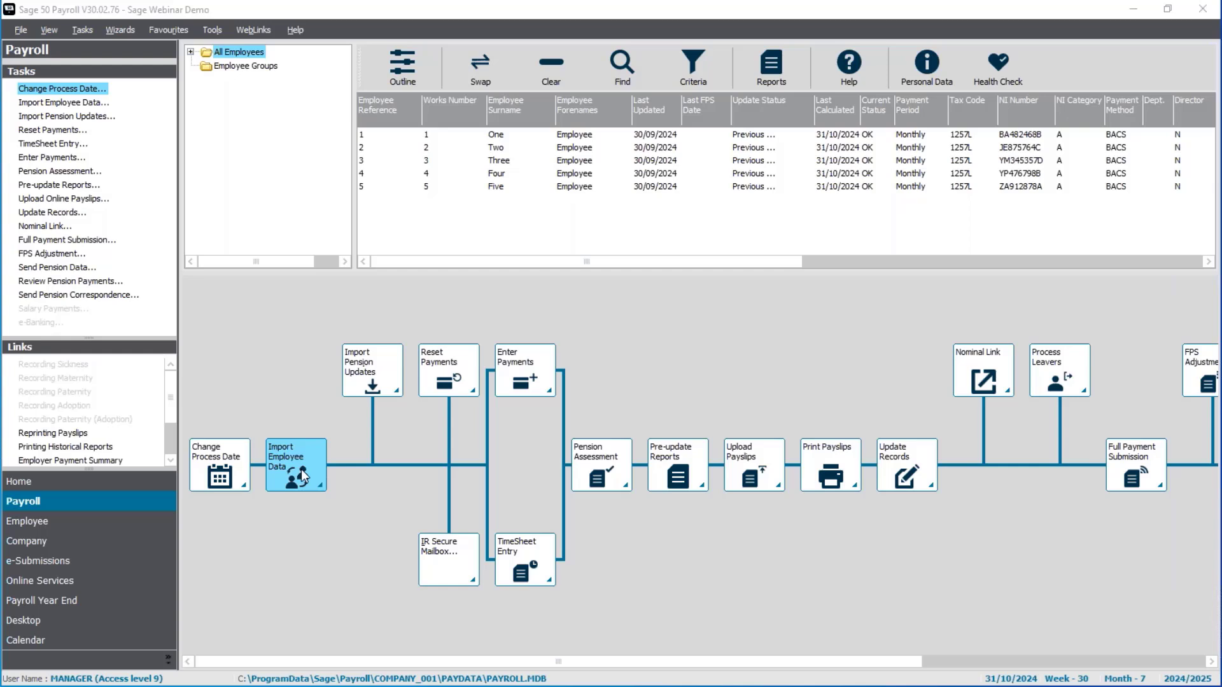
Step: Start Import Employee Data without taking a backup and open the list of starters to import
{"action": "left_click", "coordinate": [70, 104]}
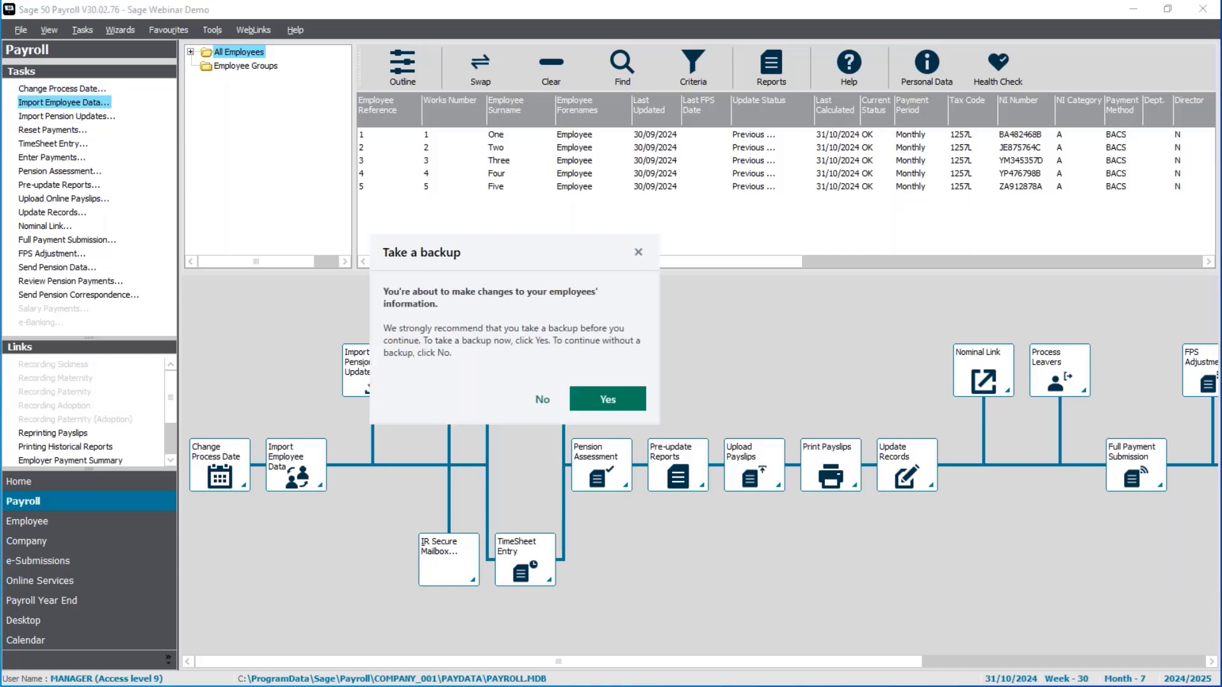
{"action": "left_click", "coordinate": [536, 407]}
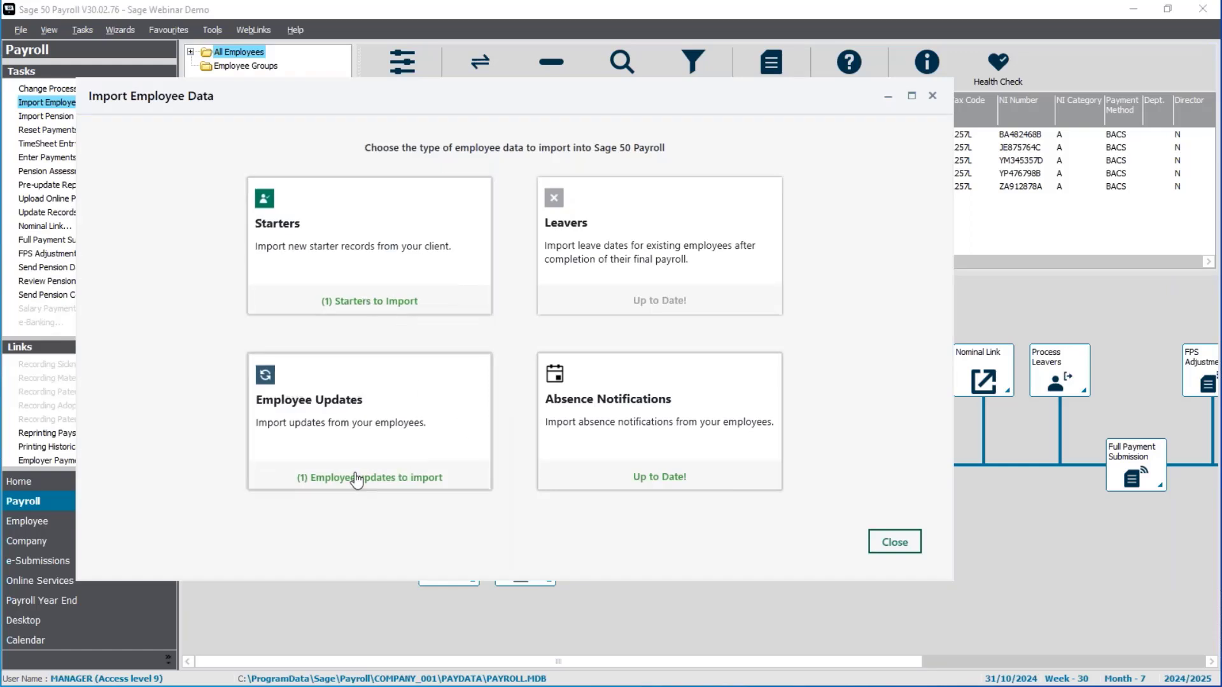
{"action": "left_click", "coordinate": [378, 302]}
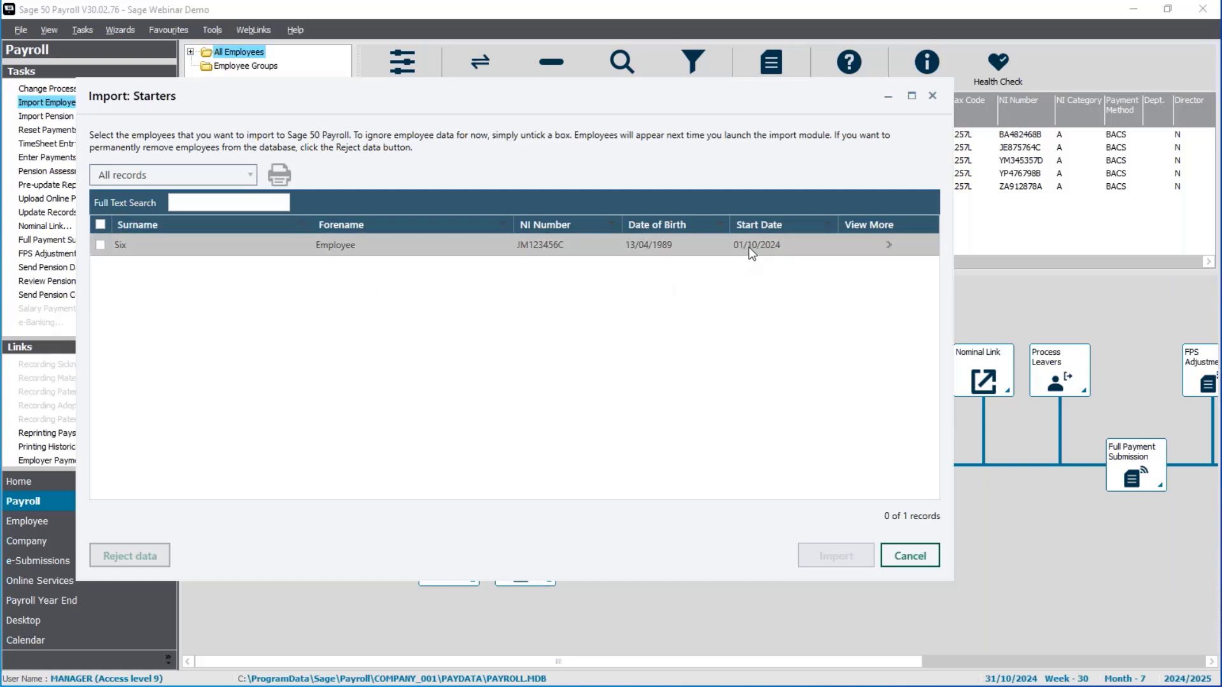
Step: Review the new starter's incoming payroll data and return to the starters list without changing it
{"action": "left_click", "coordinate": [889, 246]}
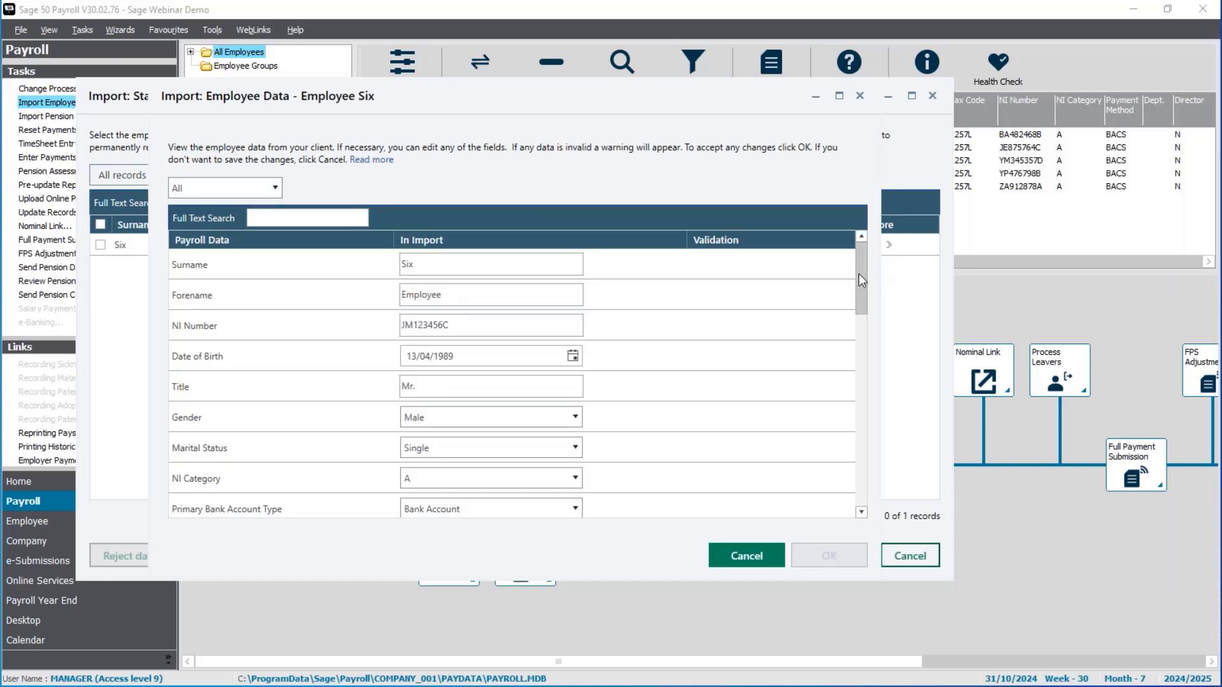
{"action": "left_click_drag", "start_coordinate": [862, 273], "coordinate": [870, 250]}
{"action": "left_click", "coordinate": [747, 557]}
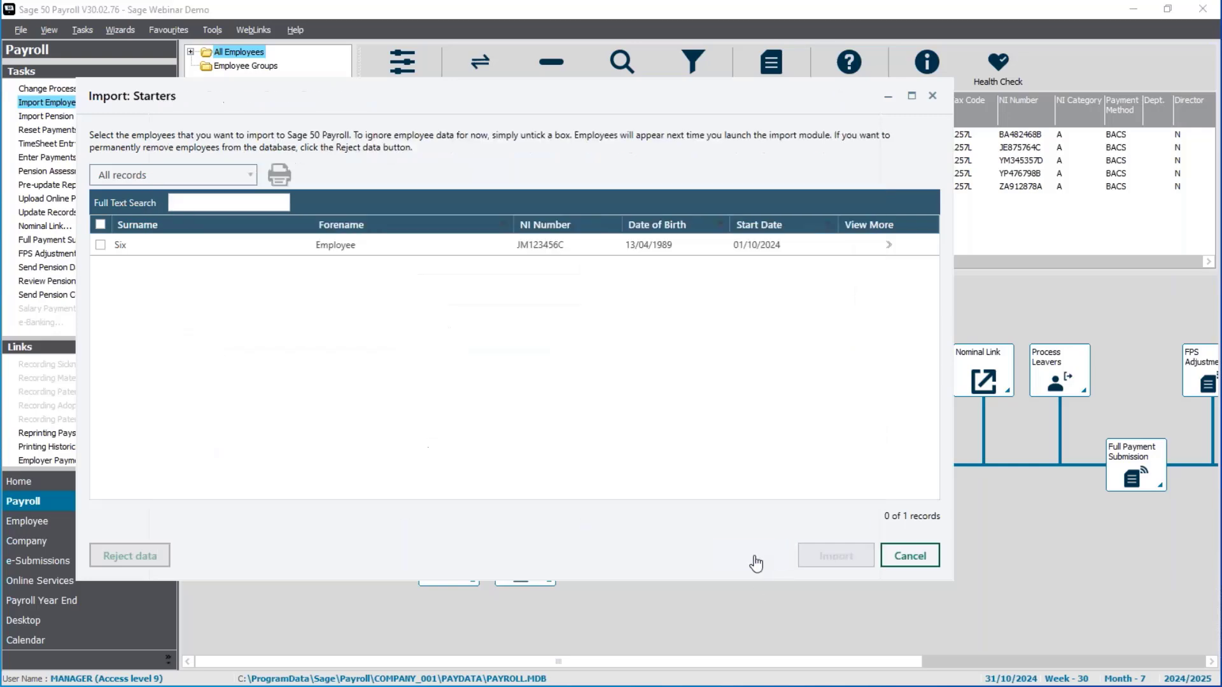
Step: Import the new starter's record into Sage 50 Payroll and finish the starters import
{"action": "left_click", "coordinate": [102, 245]}
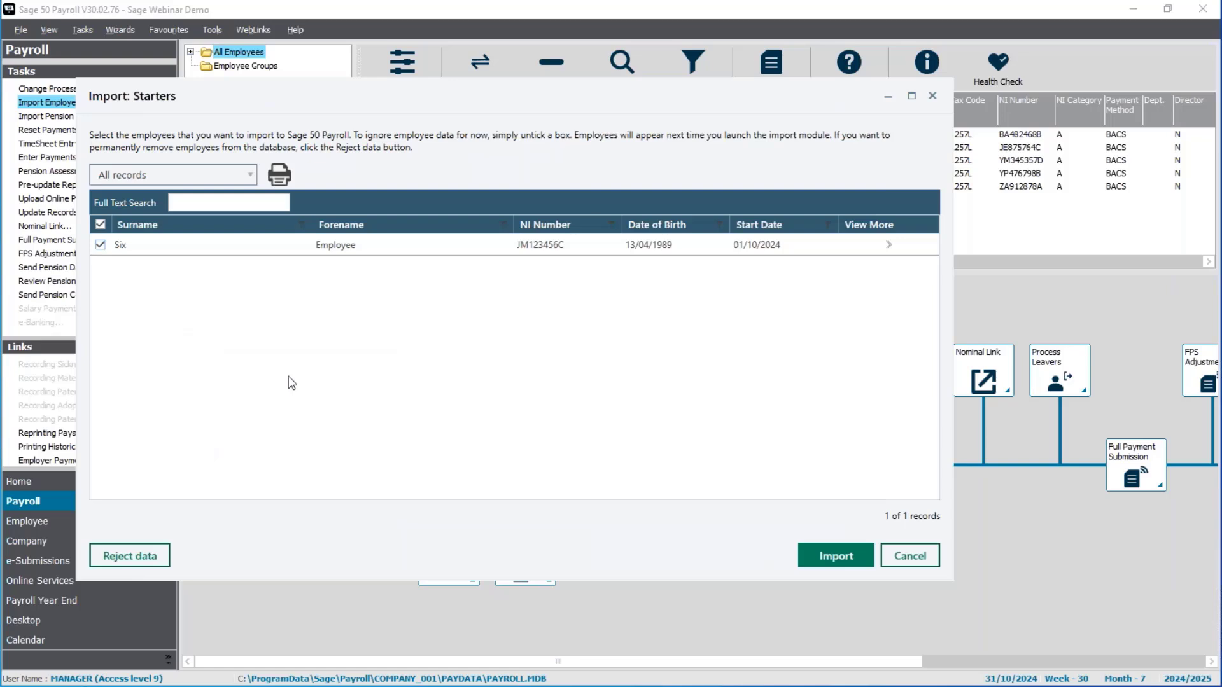
{"action": "left_click", "coordinate": [841, 563]}
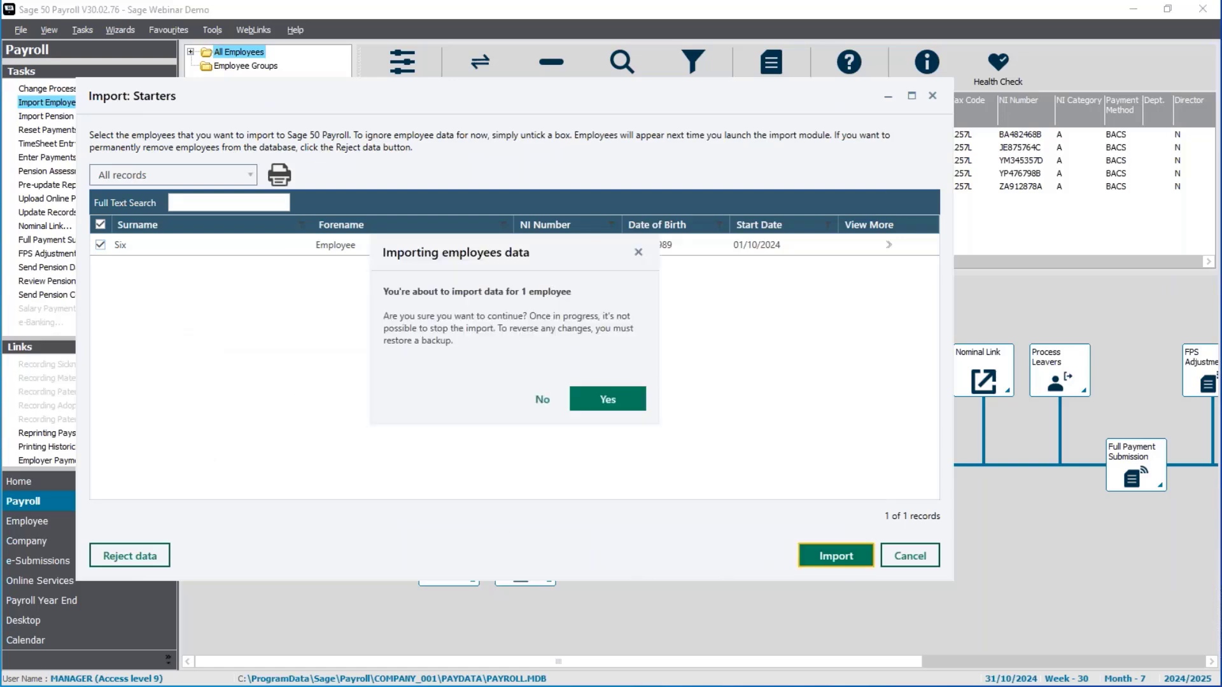
{"action": "left_click", "coordinate": [625, 407]}
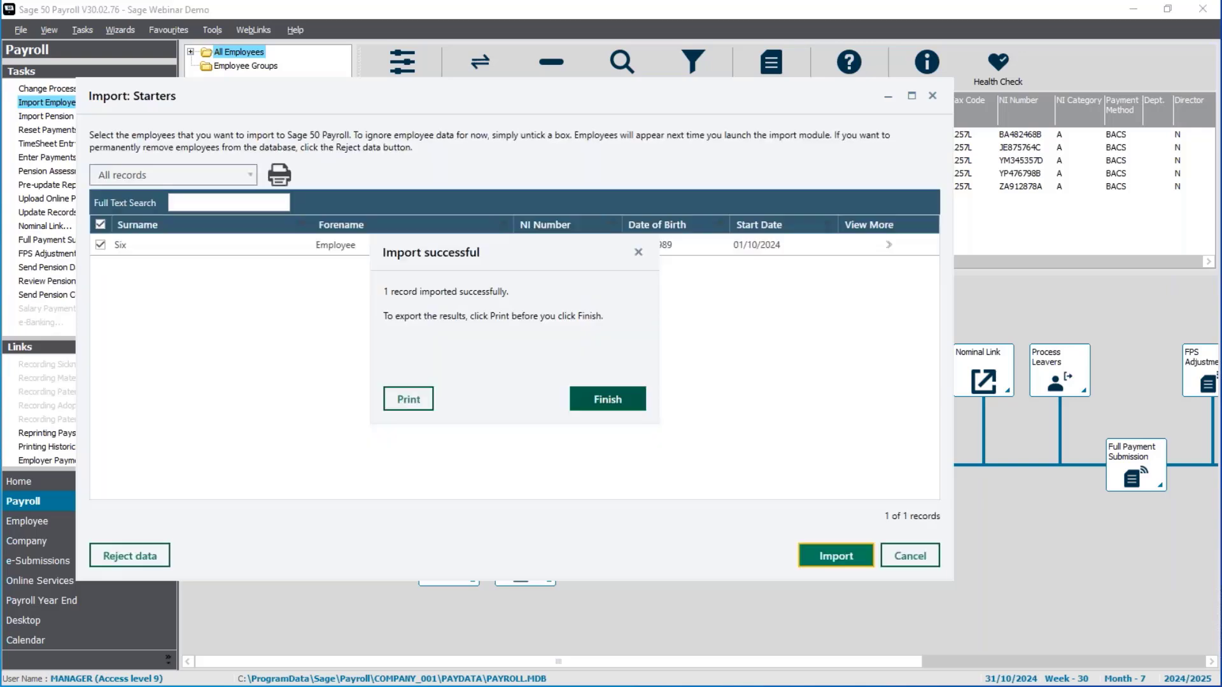
{"action": "key", "text": "Return"}
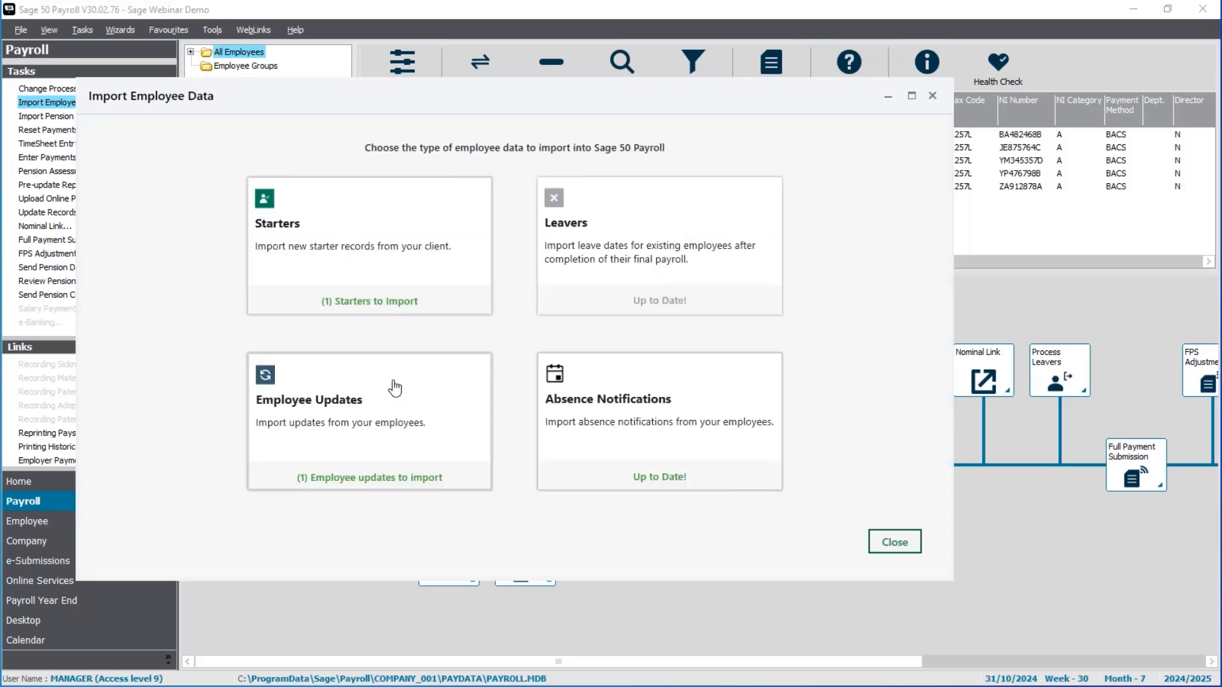
Step: Open the employee updates and compare the existing payroll details with the updated address for employee reference 1
{"action": "left_click", "coordinate": [373, 485]}
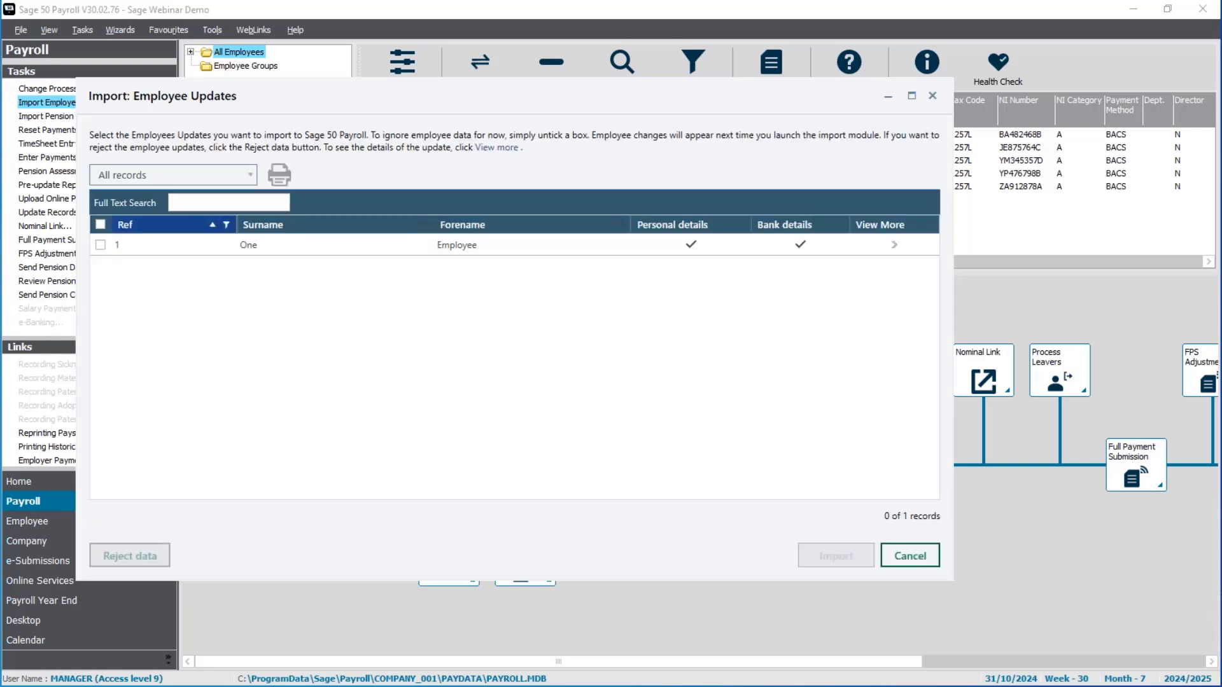
{"action": "left_click", "coordinate": [896, 249]}
{"action": "left_click_drag", "start_coordinate": [860, 326], "coordinate": [854, 371]}
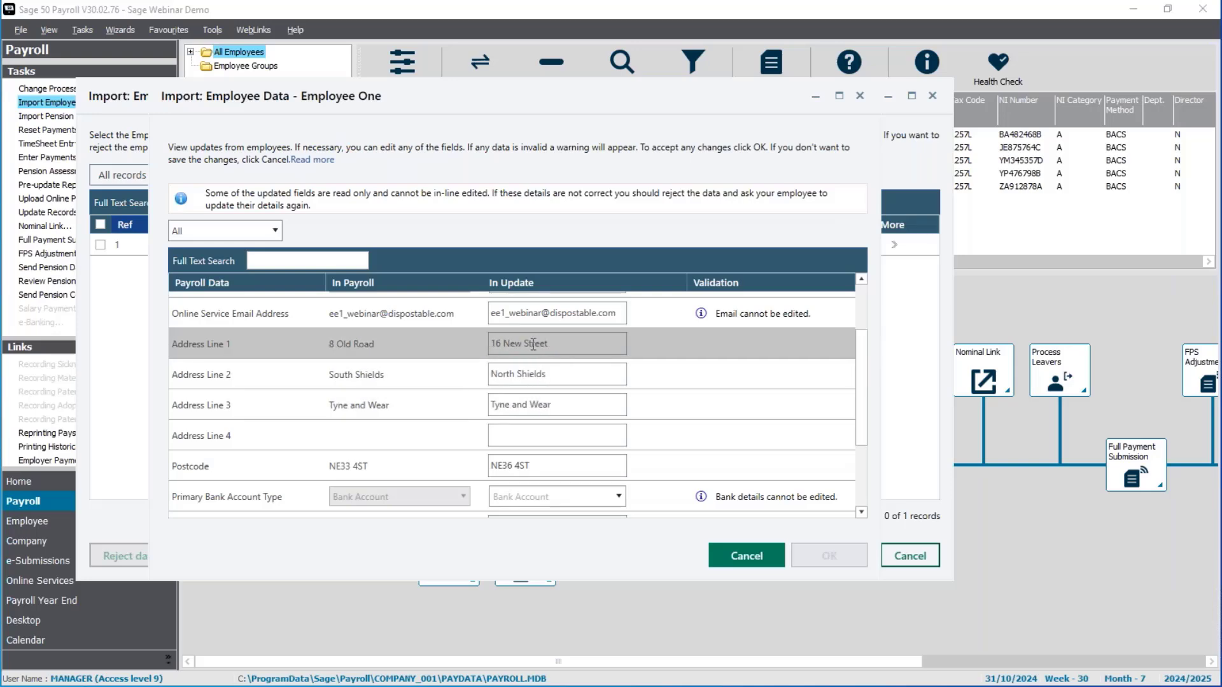
{"action": "left_click", "coordinate": [757, 551]}
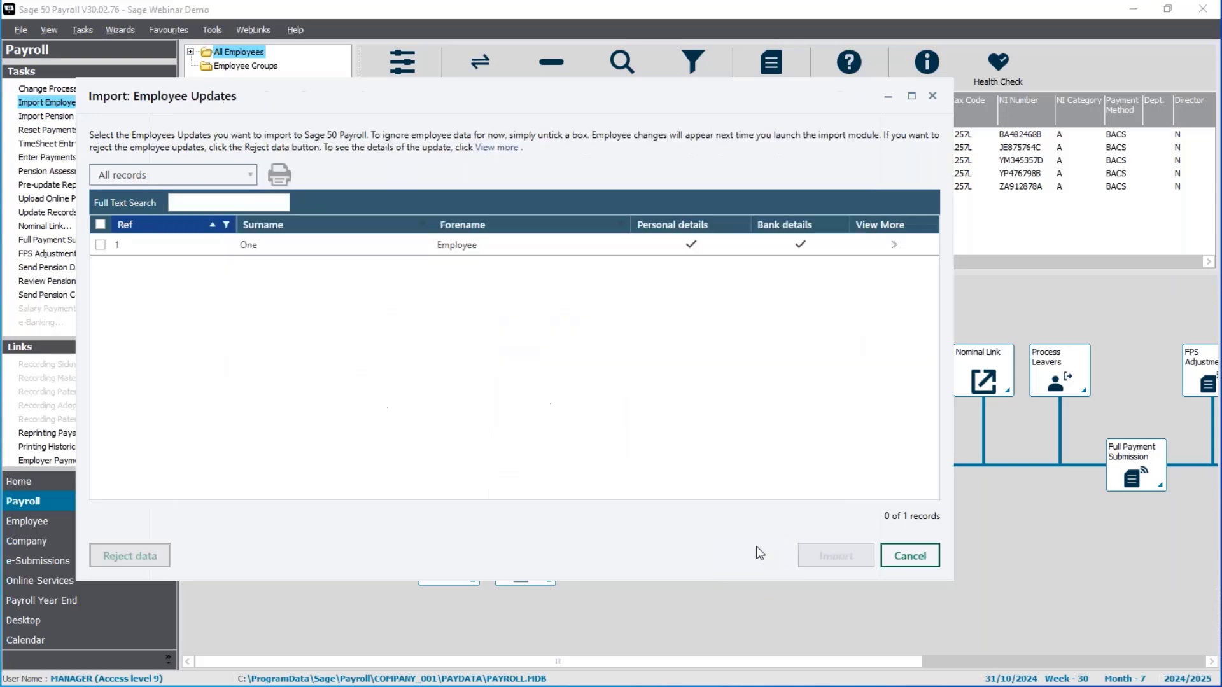
Step: Import the updates for employee reference 1 and close the employee data import
{"action": "left_click", "coordinate": [101, 246]}
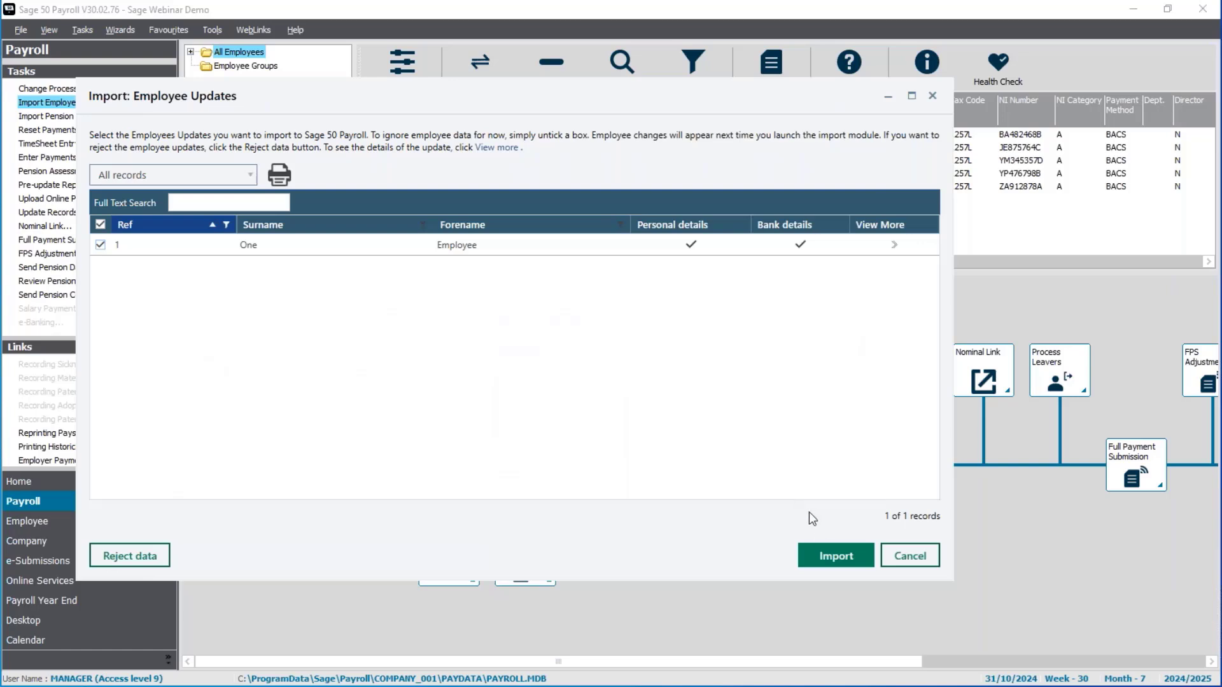
{"action": "left_click", "coordinate": [831, 557]}
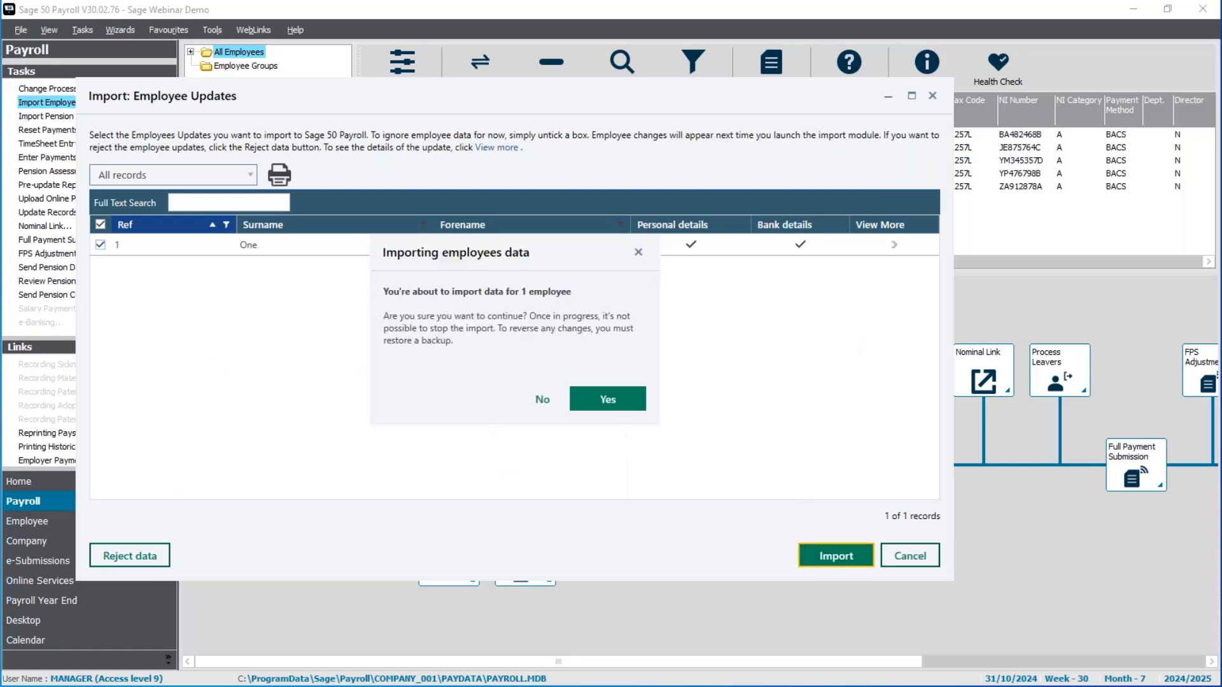
{"action": "left_click", "coordinate": [606, 401]}
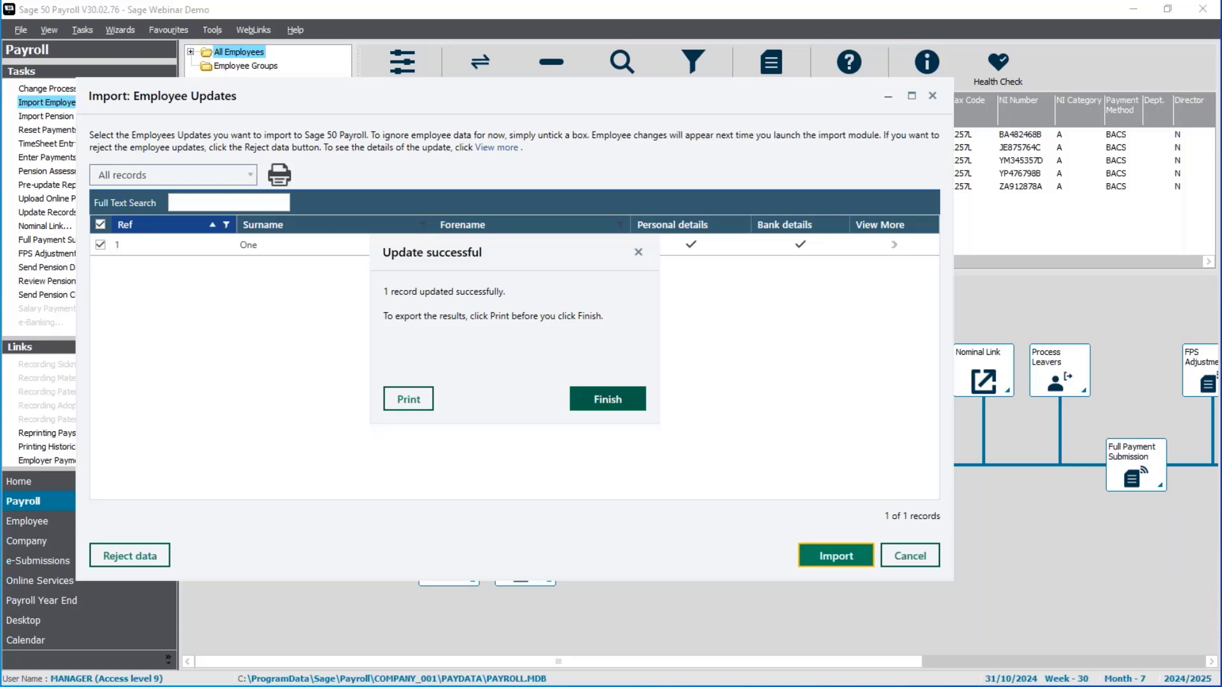
{"action": "left_click", "coordinate": [607, 399]}
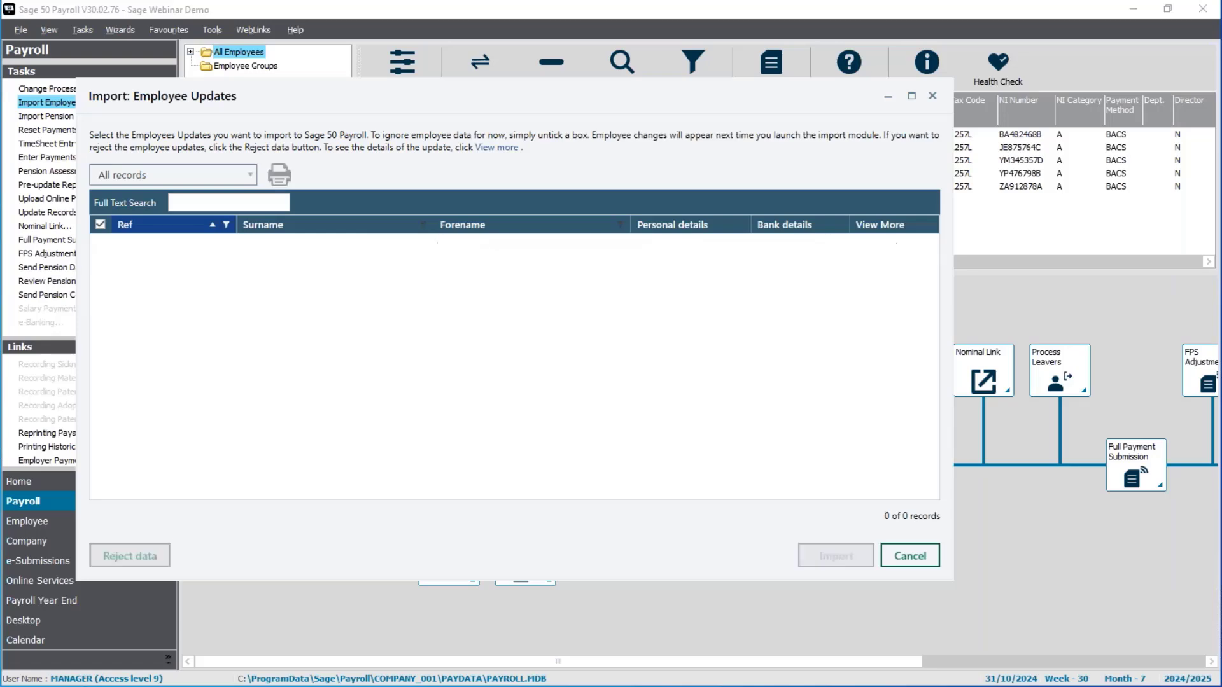
{"action": "left_click", "coordinate": [911, 560]}
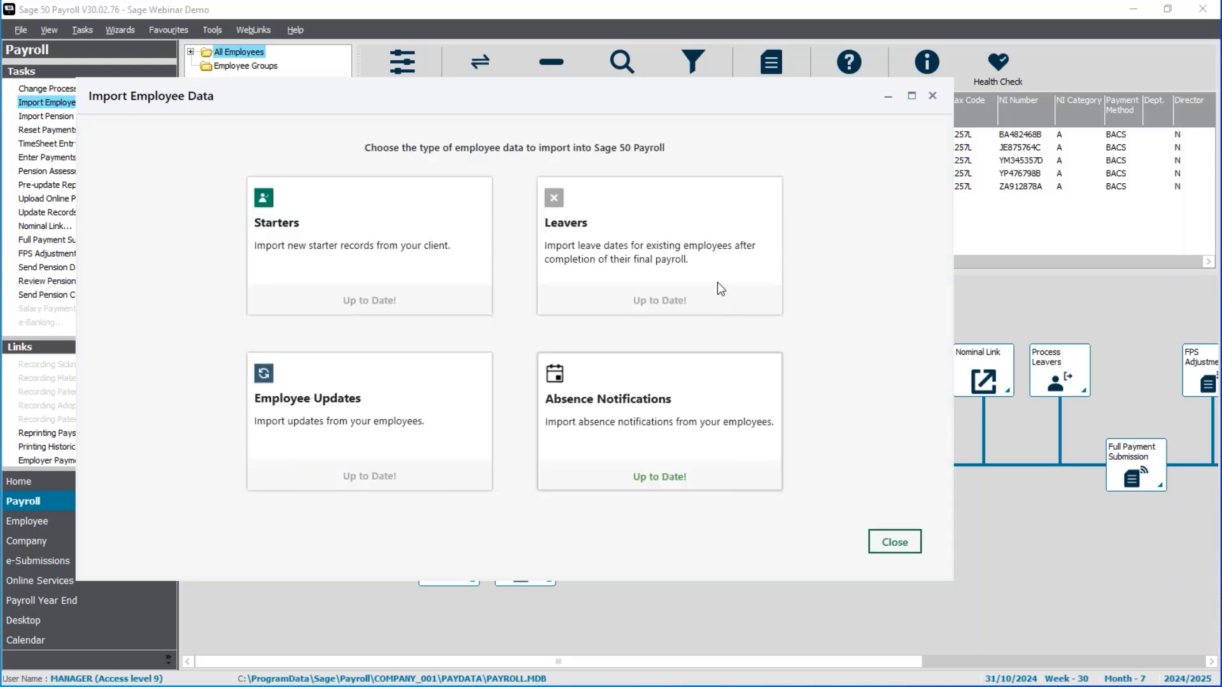
{"action": "left_click", "coordinate": [885, 547]}
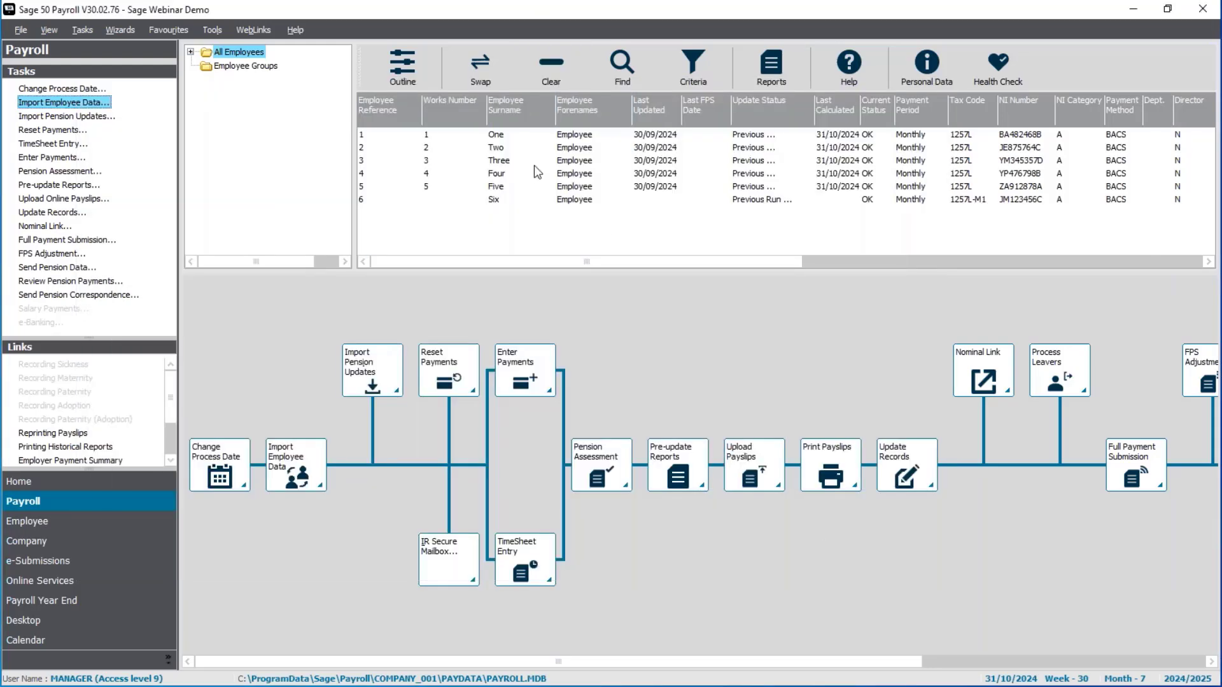
Step: Enable Online Services in the analysis details of employee reference 6, then save and close the employee record
{"action": "double_click", "coordinate": [501, 204]}
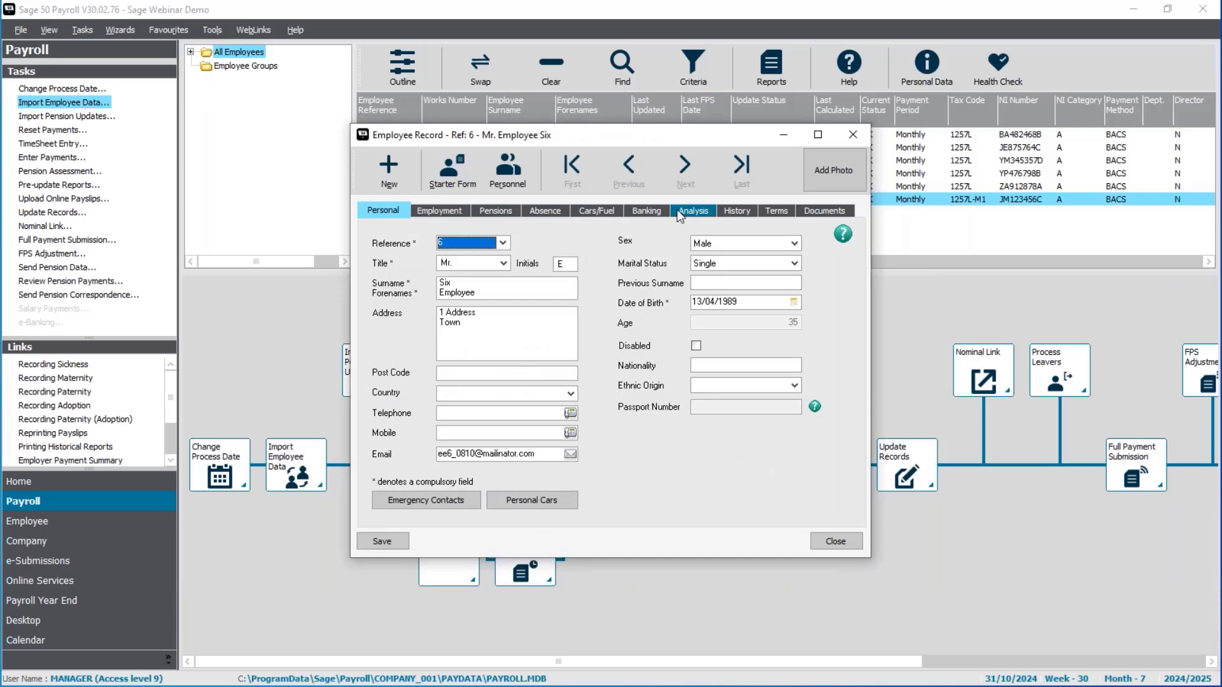
{"action": "left_click", "coordinate": [680, 214]}
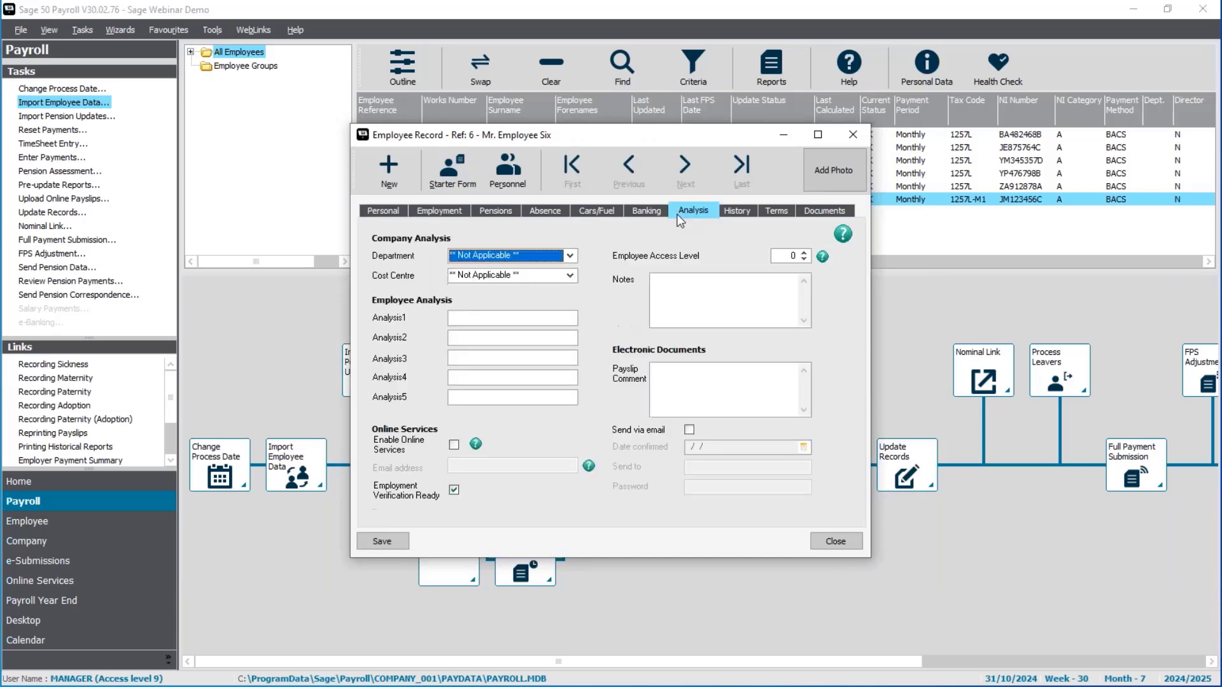
{"action": "left_click", "coordinate": [453, 446]}
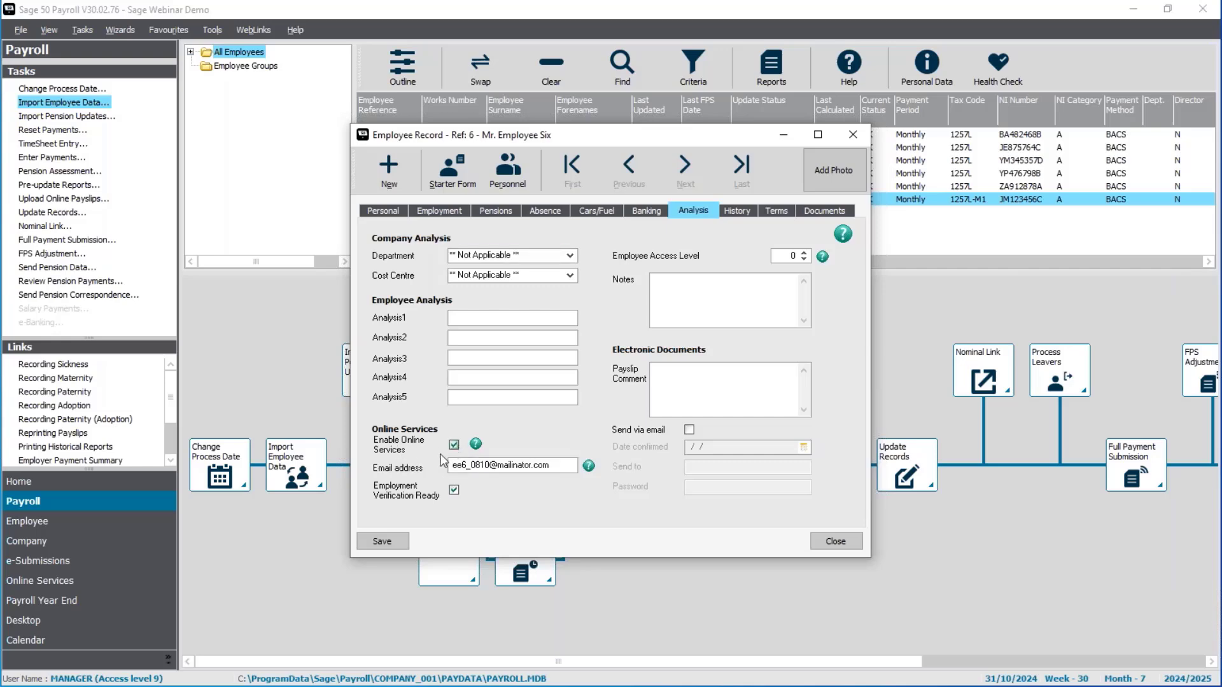
{"action": "left_click", "coordinate": [388, 541]}
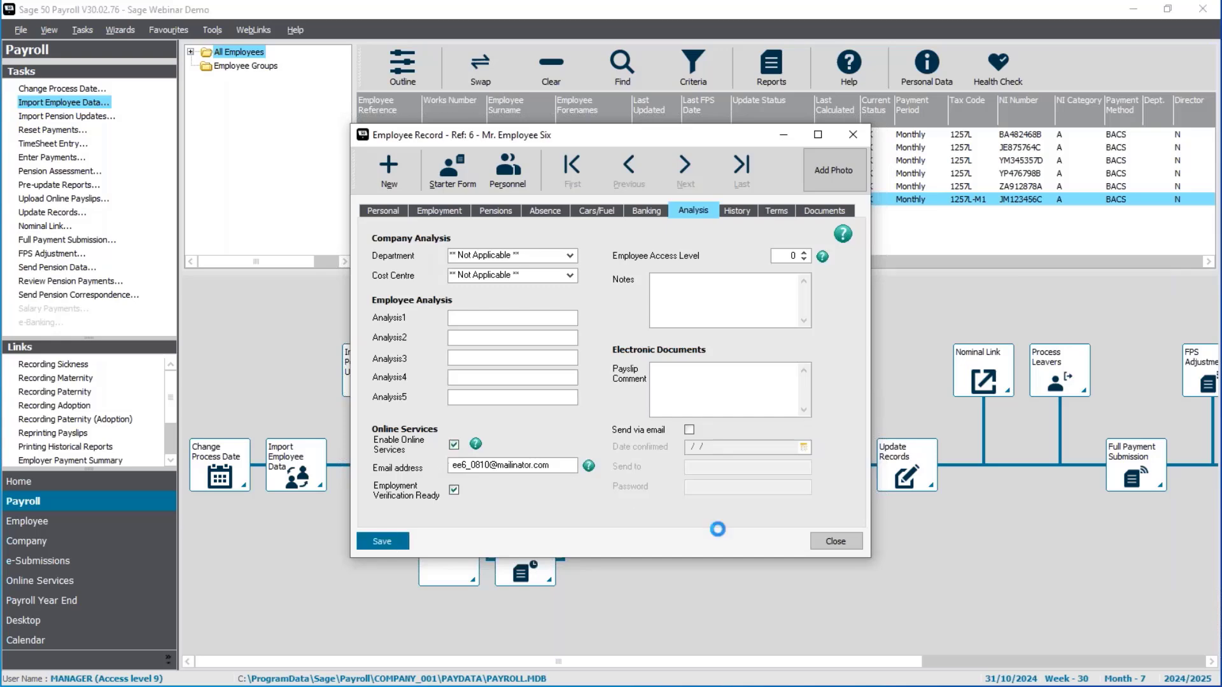
{"action": "left_click", "coordinate": [824, 544]}
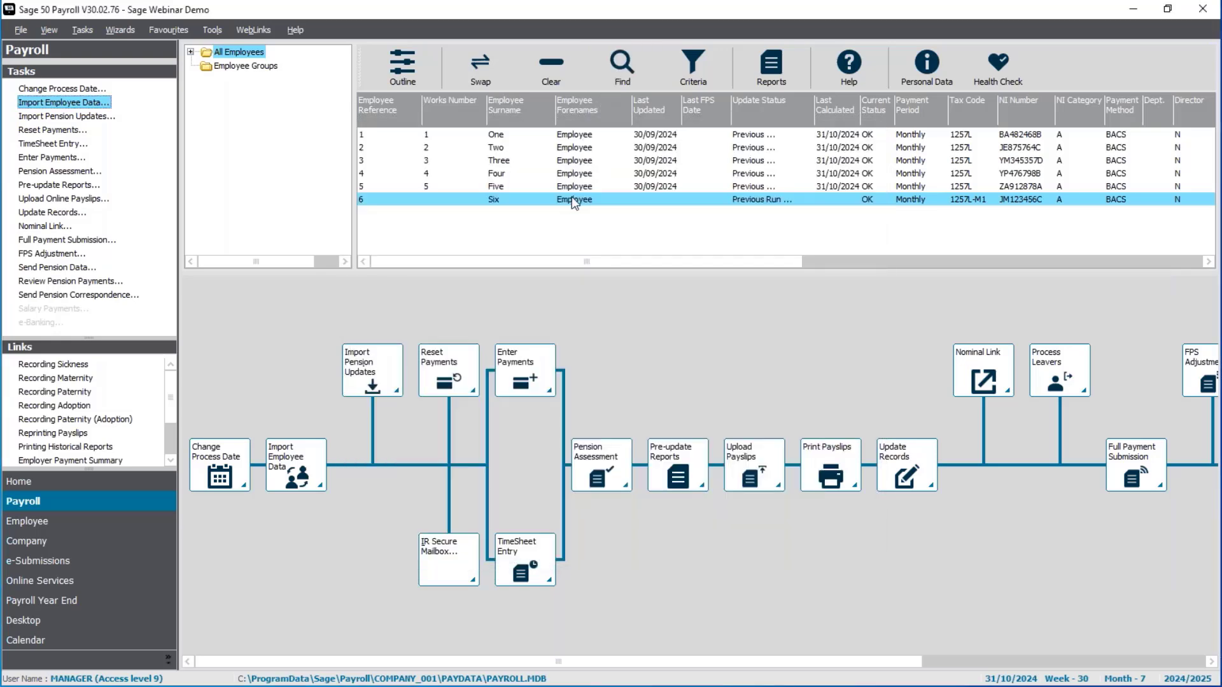
Step: Check the imported address in the record of employee reference 1 and close the record
{"action": "double_click", "coordinate": [530, 134]}
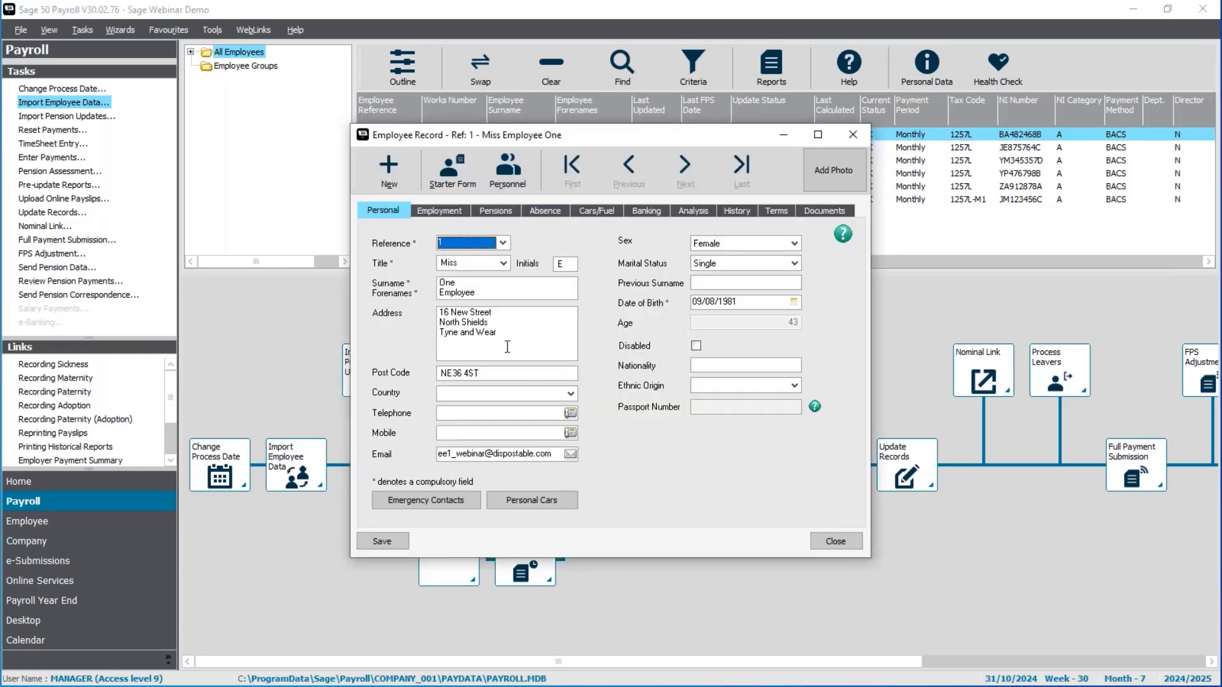
{"action": "left_click", "coordinate": [821, 538]}
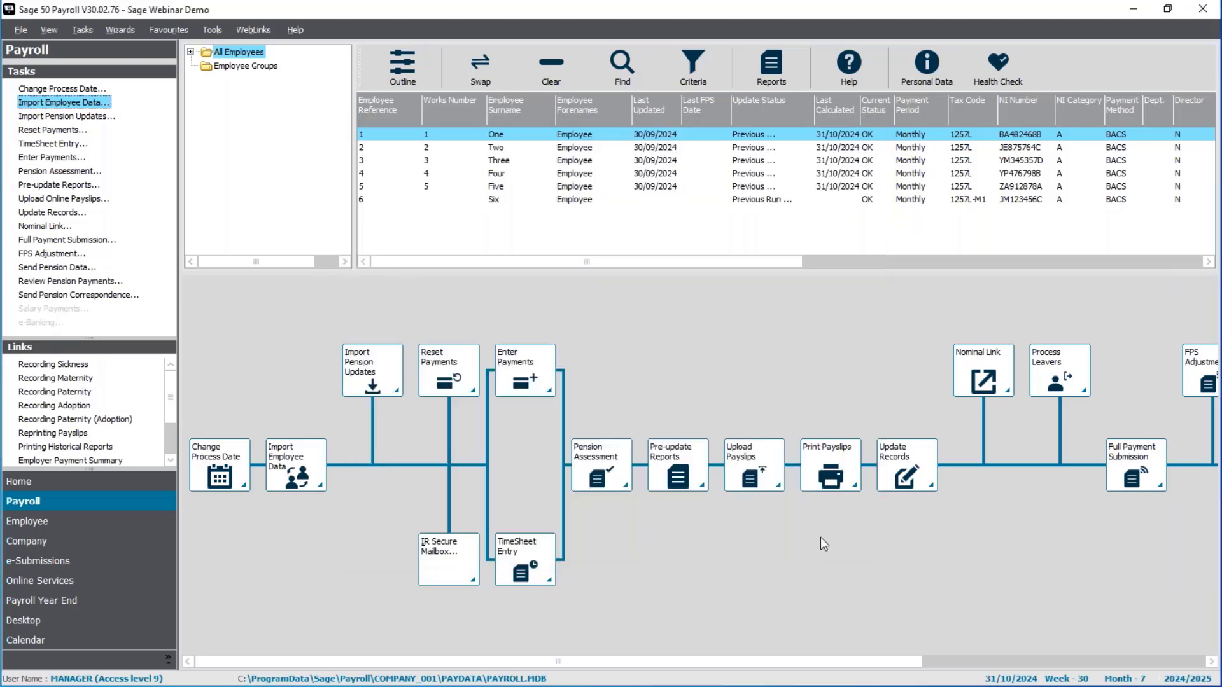
Step: Select all employees and upload their online payslips for the current pay period, publishing them immediately
{"action": "left_click", "coordinate": [538, 67]}
{"action": "left_click", "coordinate": [487, 68]}
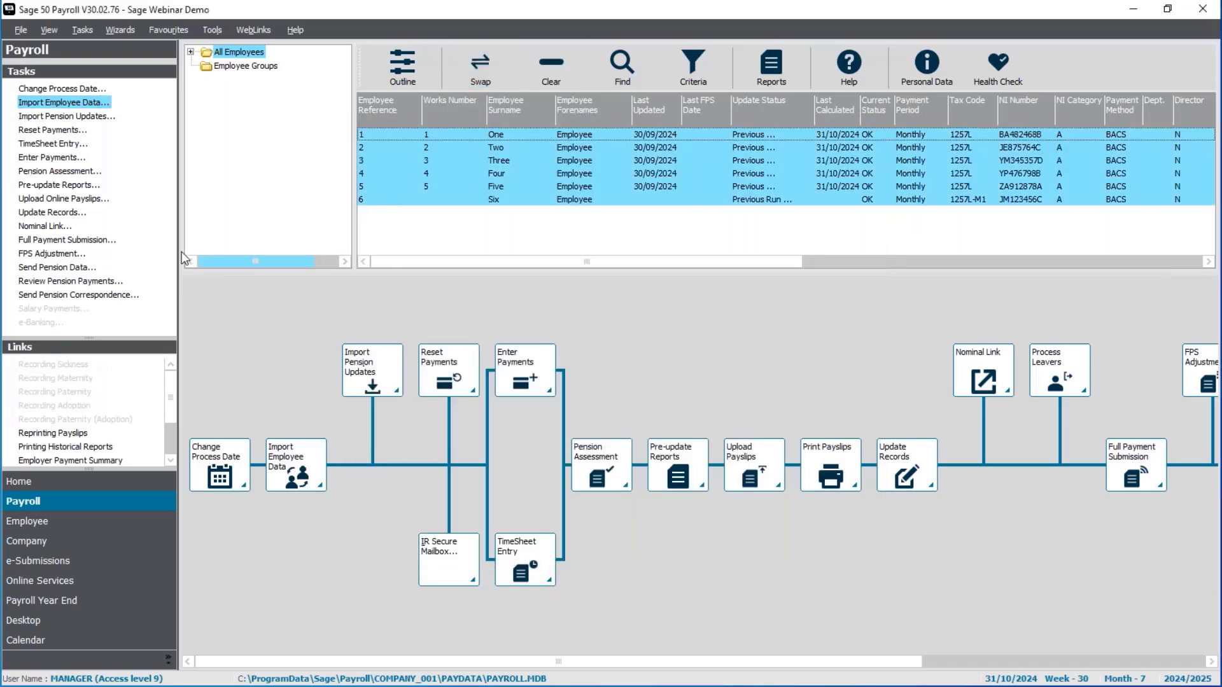
{"action": "left_click", "coordinate": [60, 201]}
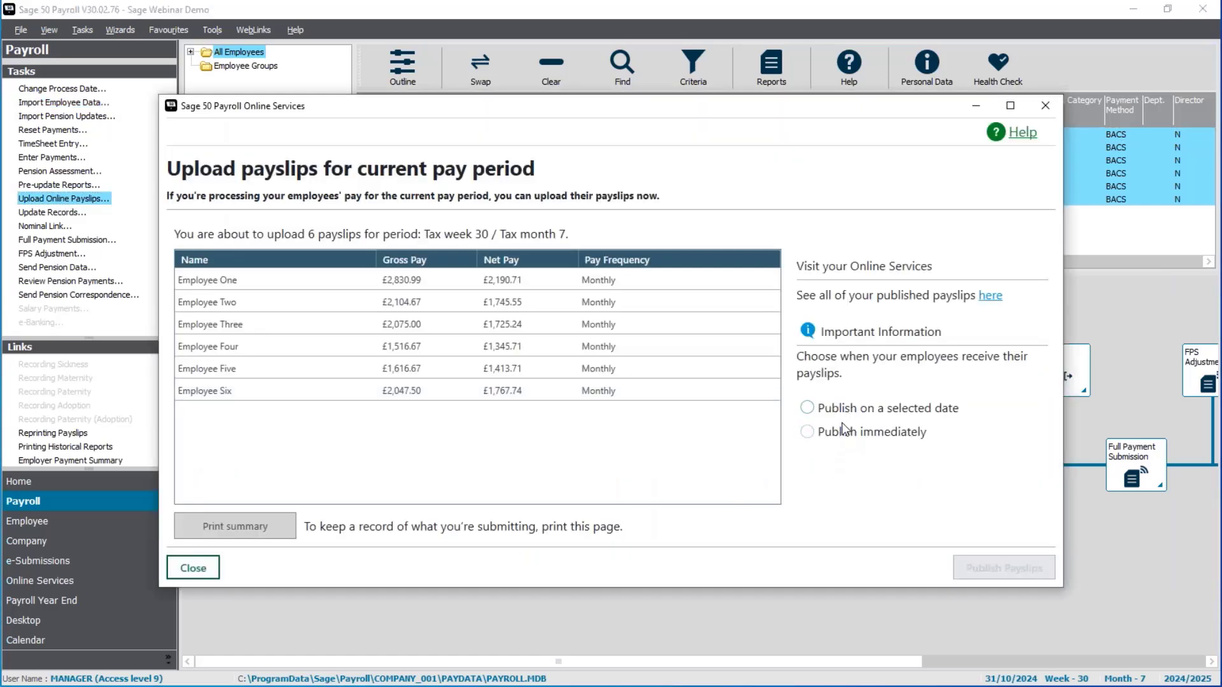
{"action": "left_click", "coordinate": [840, 431]}
{"action": "left_click", "coordinate": [1004, 568]}
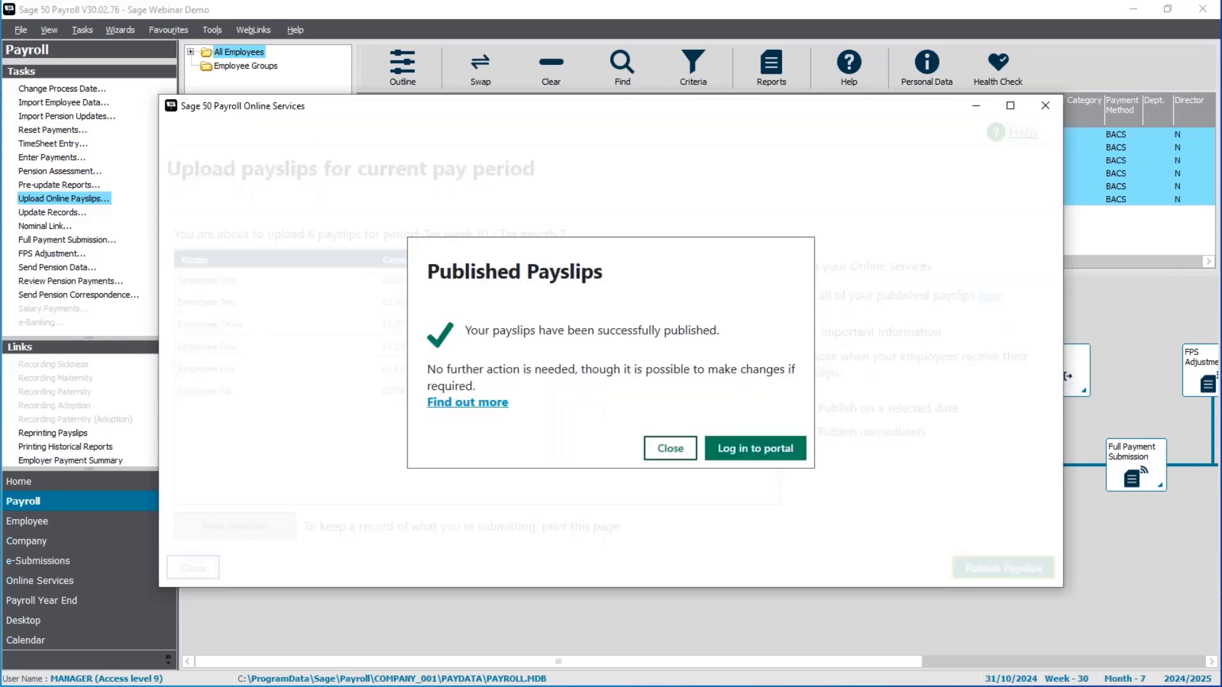
{"action": "left_click", "coordinate": [670, 449]}
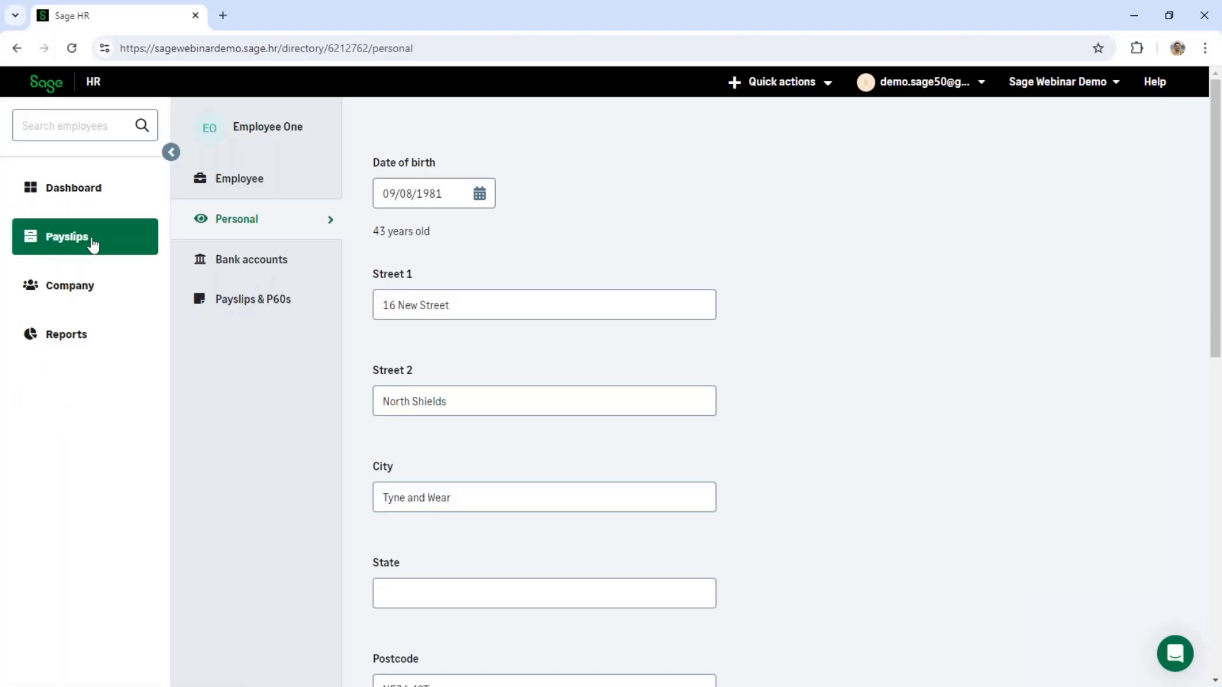
Step: Switch to Sage HR, view the payslips published for Employee Six, and return to Sage 50 Payroll
{"action": "left_click", "coordinate": [86, 288]}
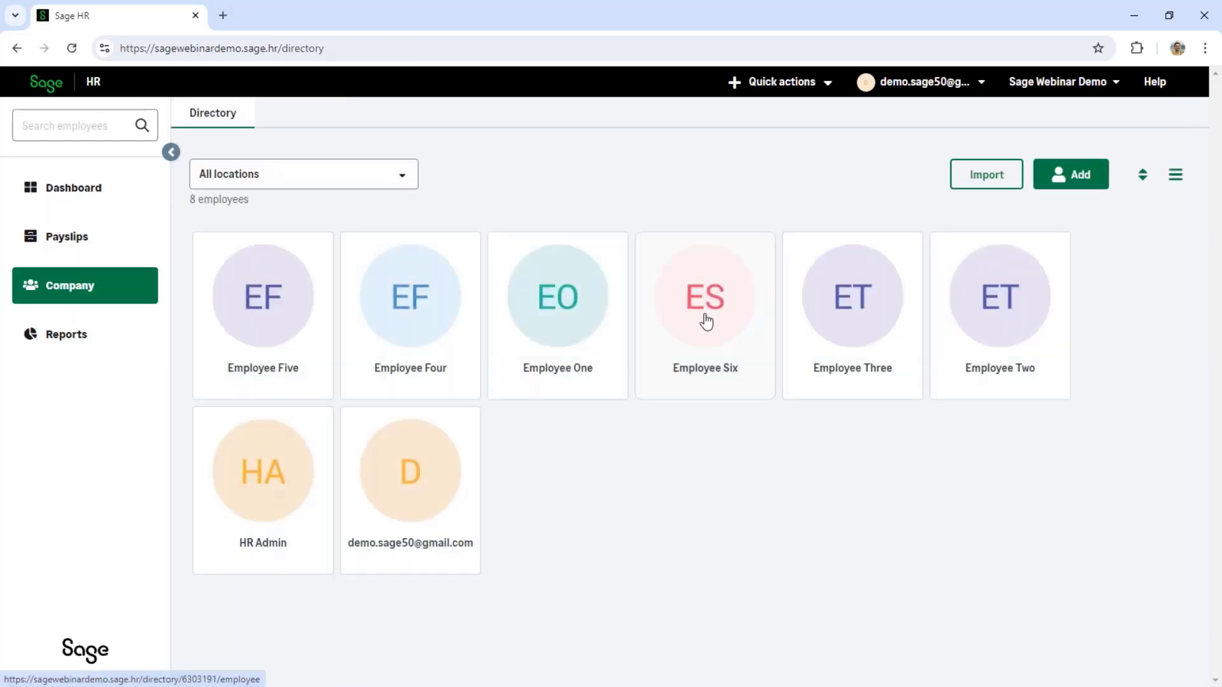
{"action": "left_click", "coordinate": [707, 321]}
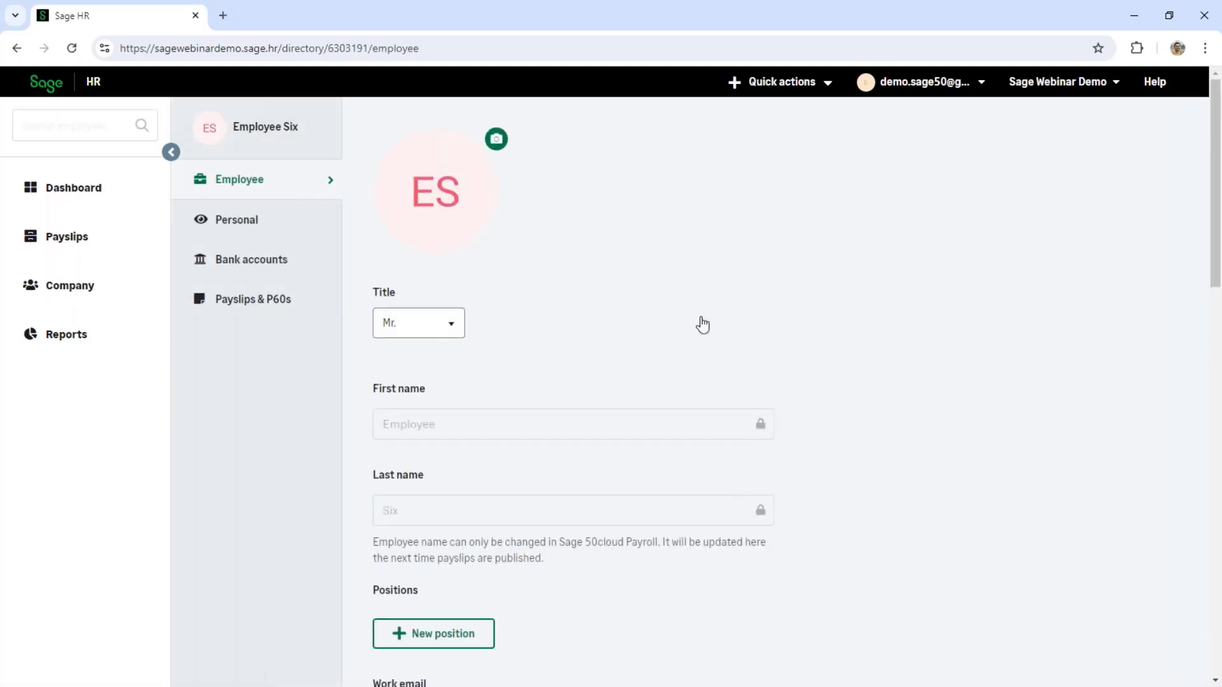
{"action": "left_click", "coordinate": [247, 300]}
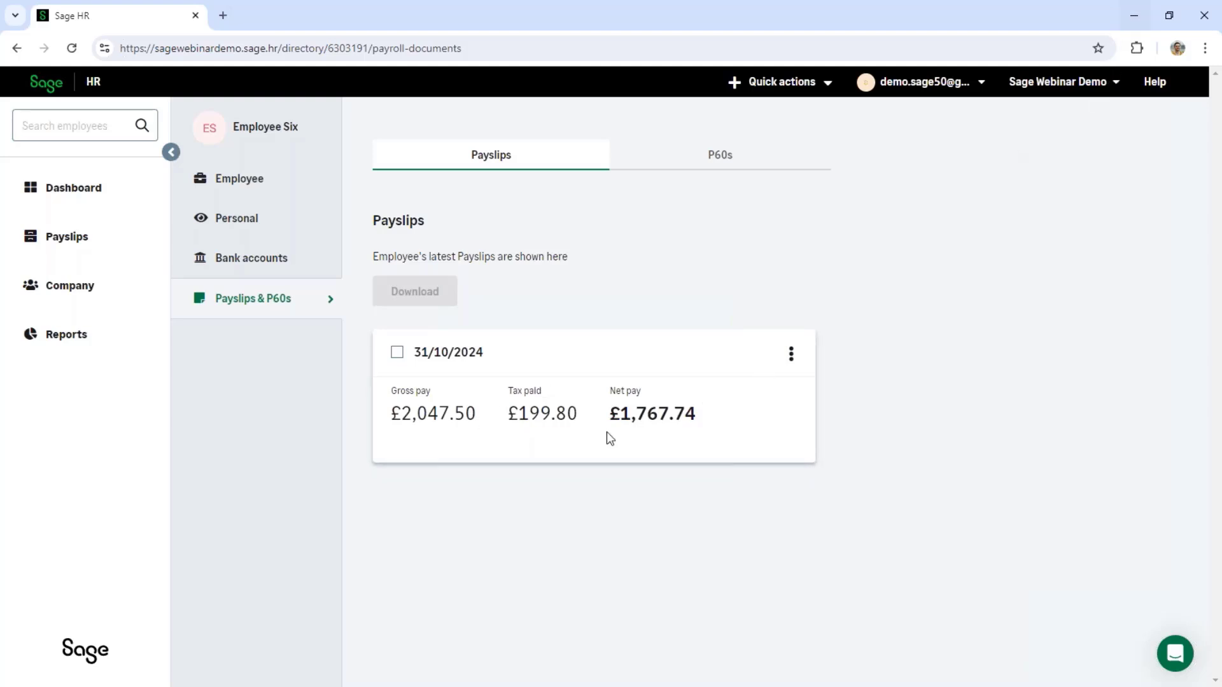
{"action": "left_click", "coordinate": [1132, 18]}
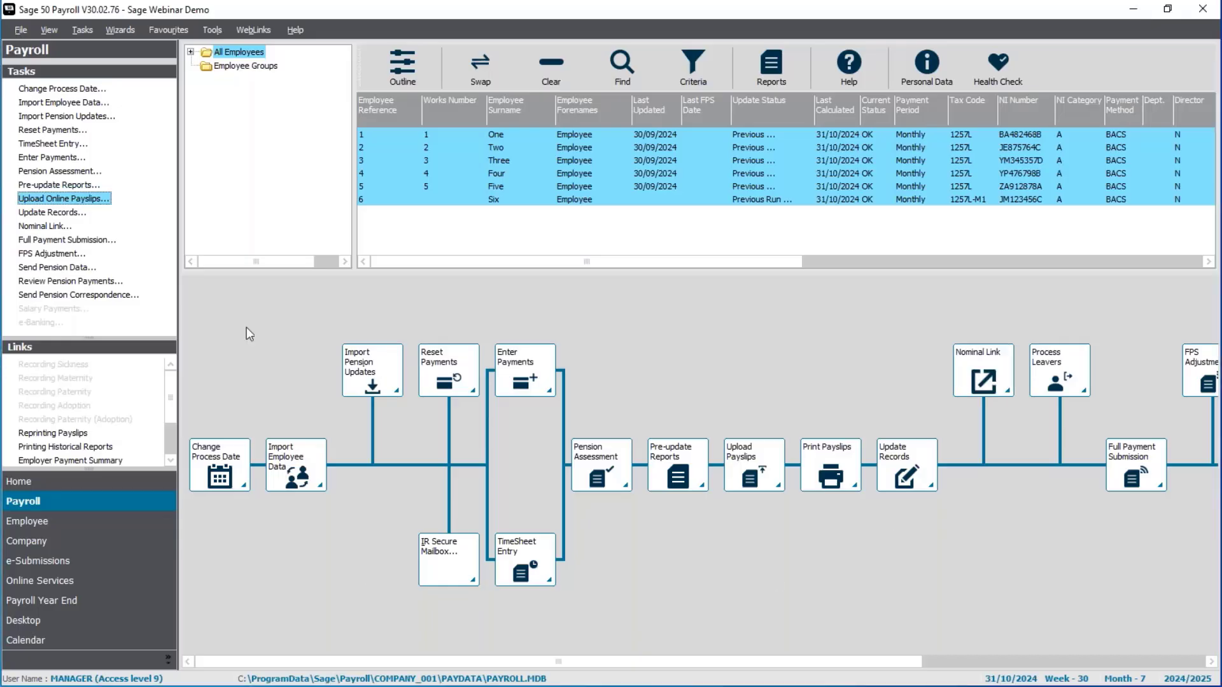